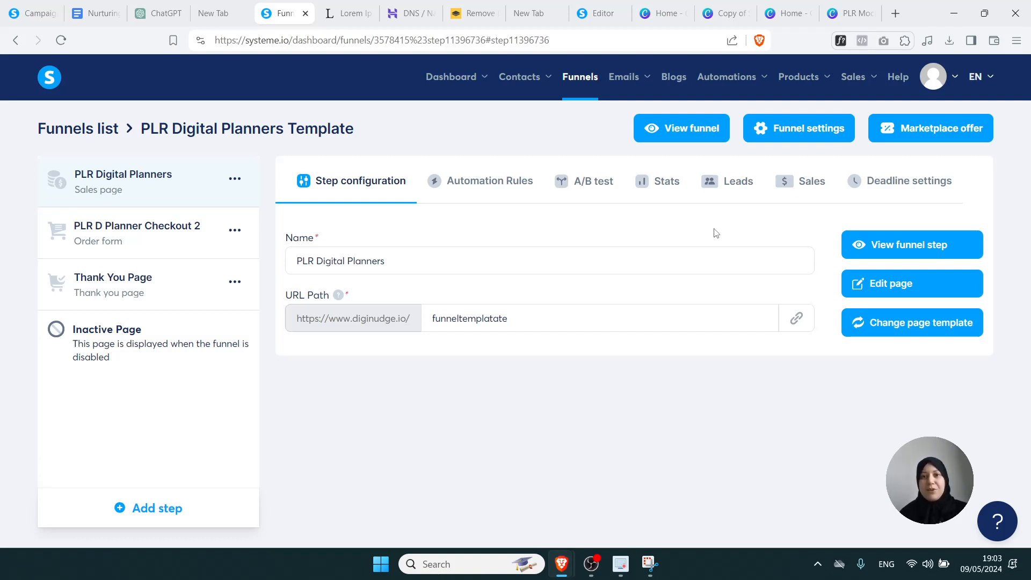
Open the template funnel's PLR Digital Planners sales page in the page editor
click(881, 284)
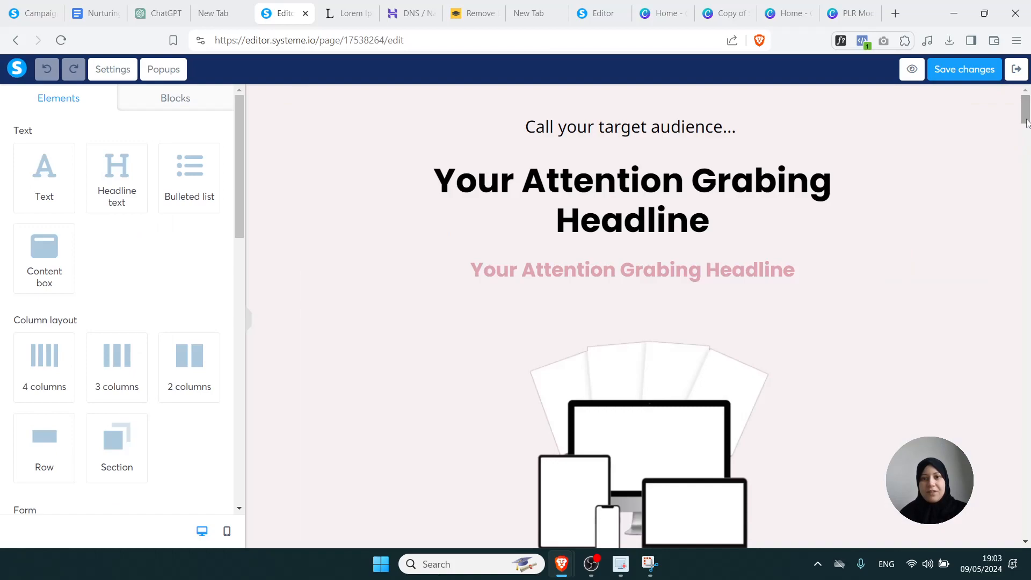
Scroll down to the 'Grab your 140+ bundle' section and bring up the mockup image's settings
drag(1026, 124, 993, 439)
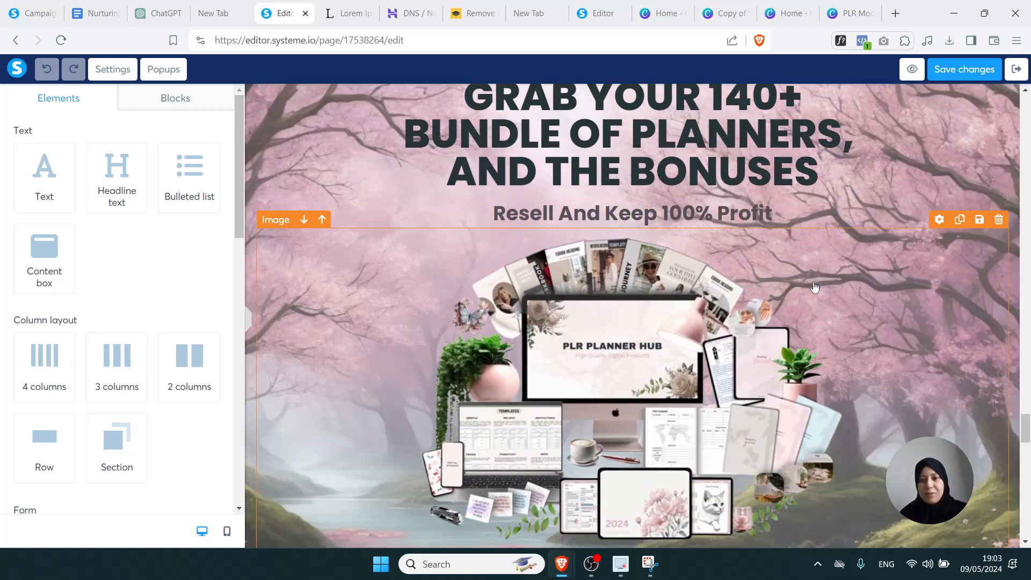
click(937, 236)
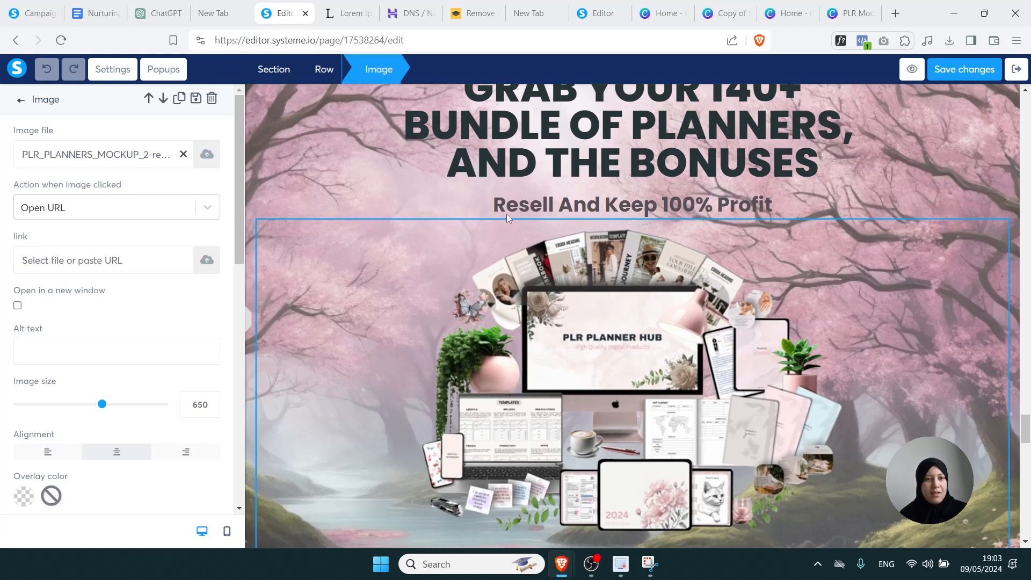
Clear the bundle mockup to an empty image placeholder, resize it to 465 and keep it centred
click(183, 154)
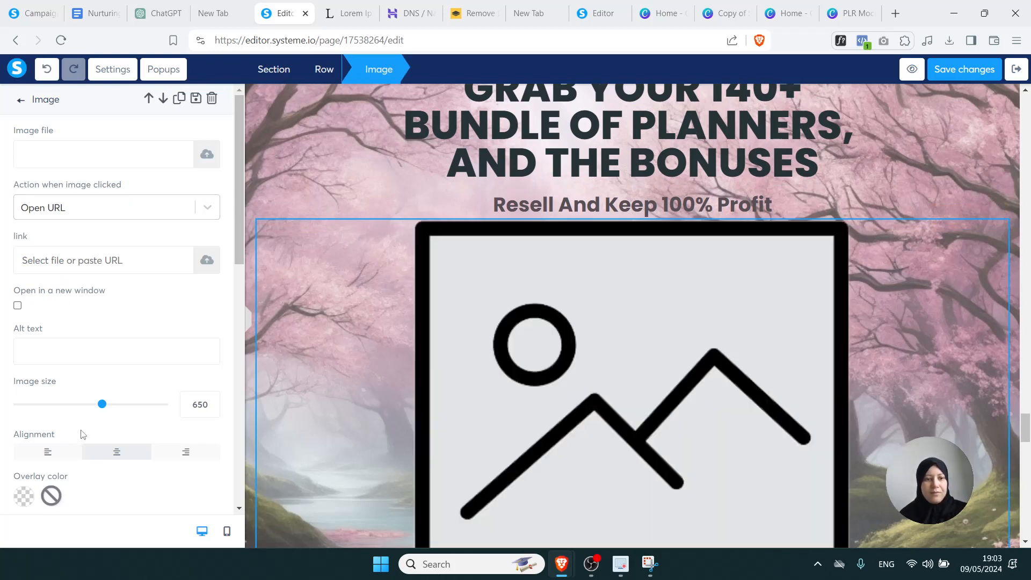
drag(102, 409, 79, 411)
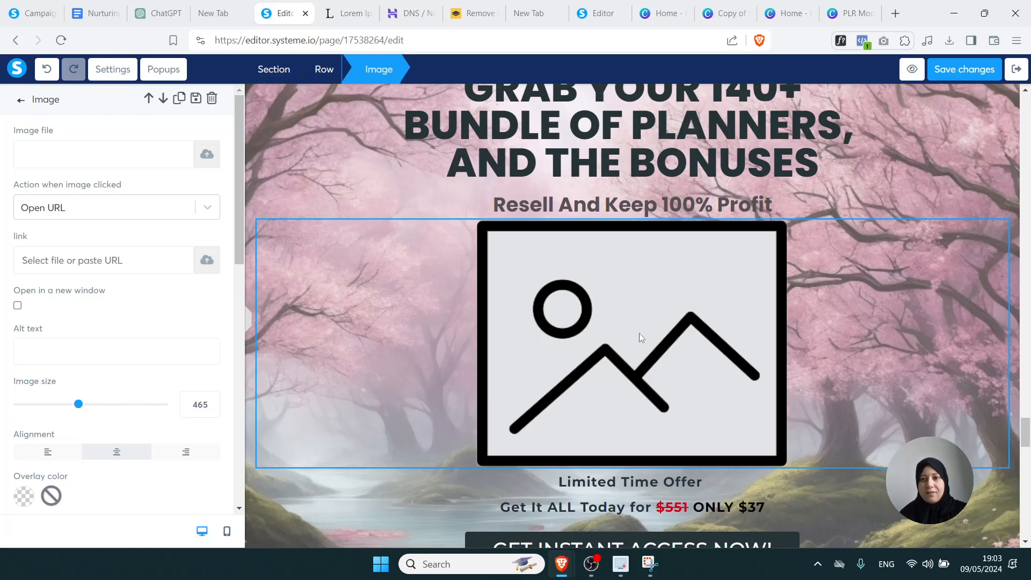
click(66, 457)
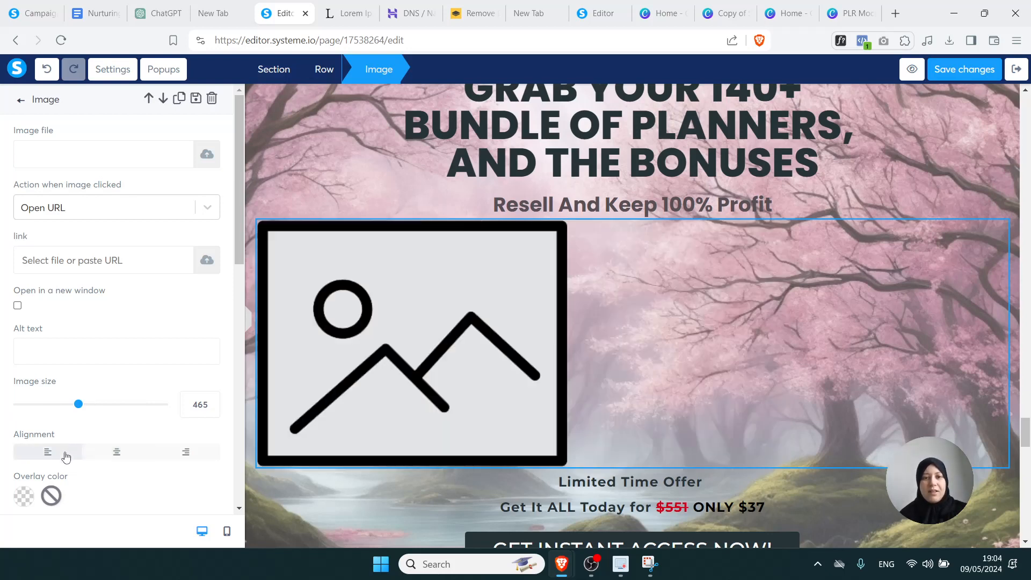
click(119, 454)
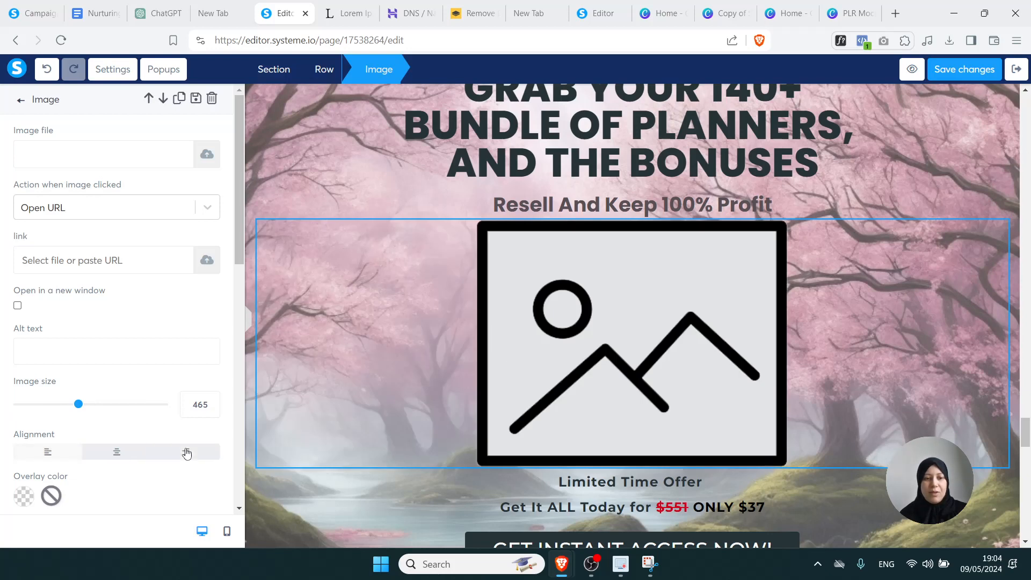
click(187, 454)
click(127, 454)
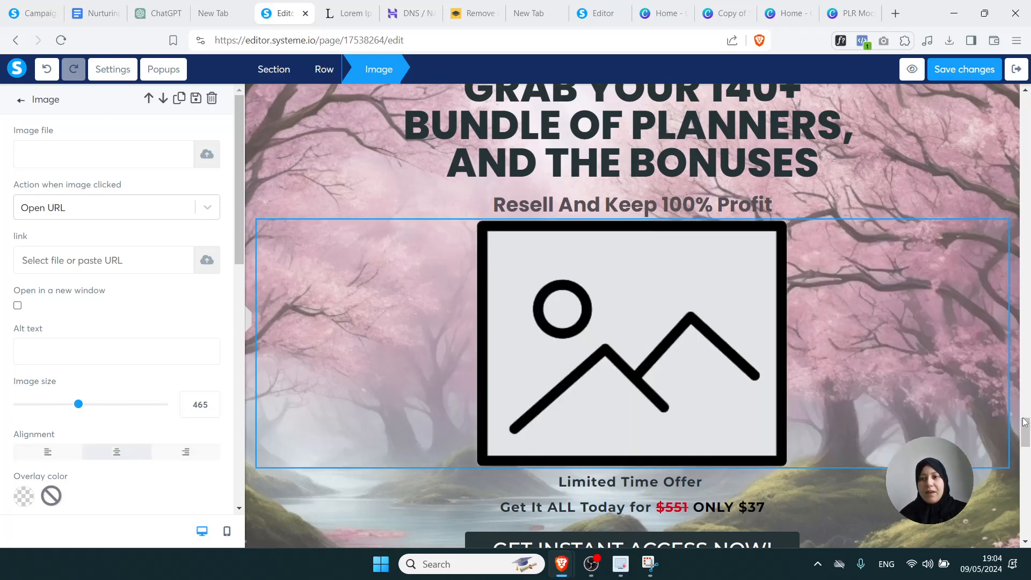
drag(1023, 428, 1024, 418)
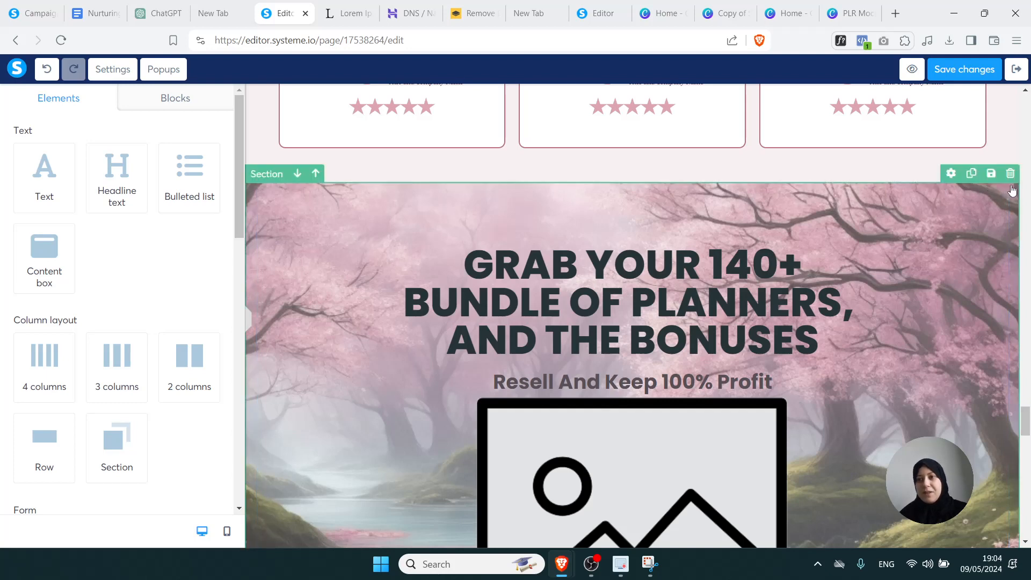
click(939, 171)
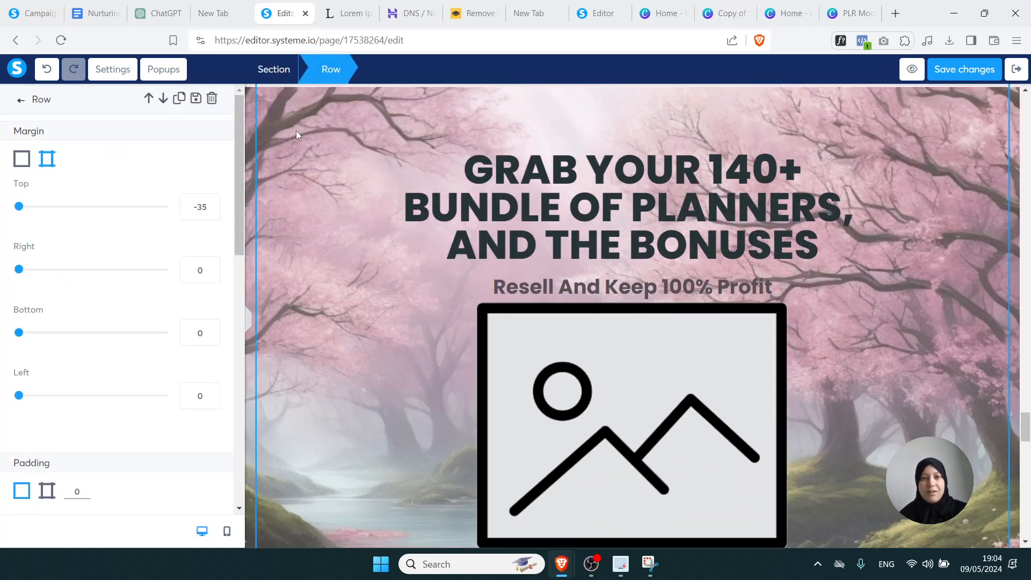
click(283, 80)
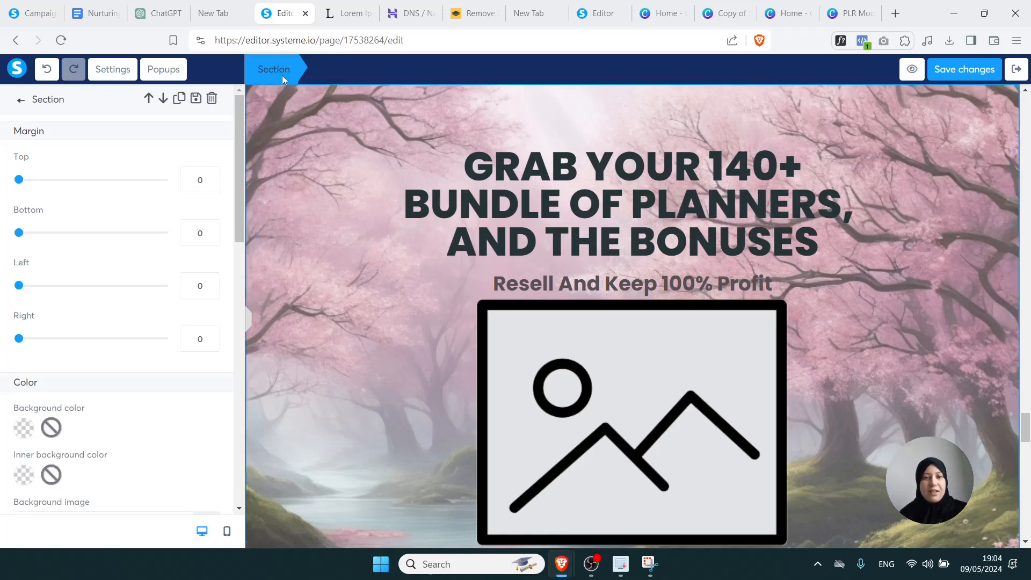
drag(241, 183, 209, 276)
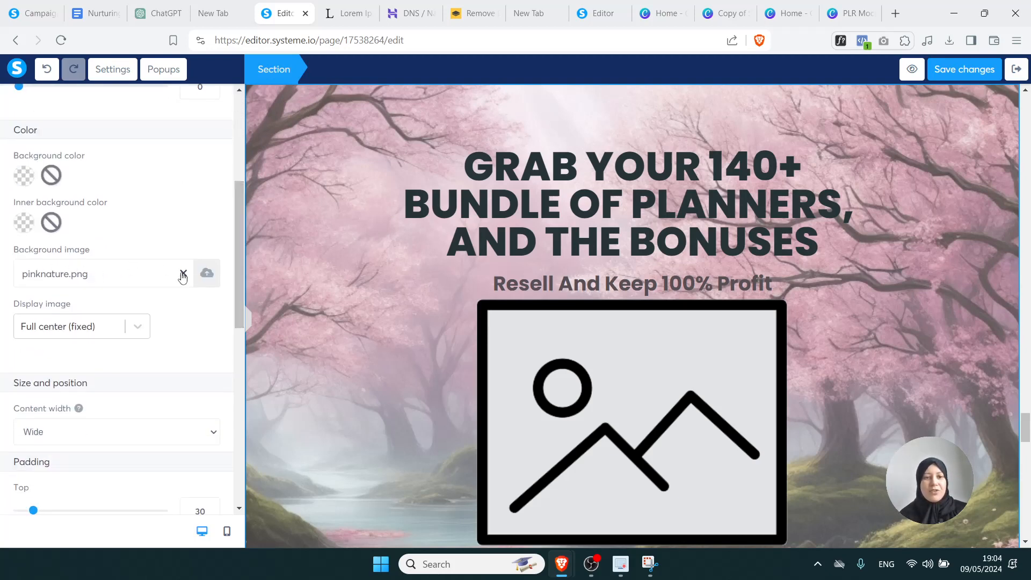
click(183, 275)
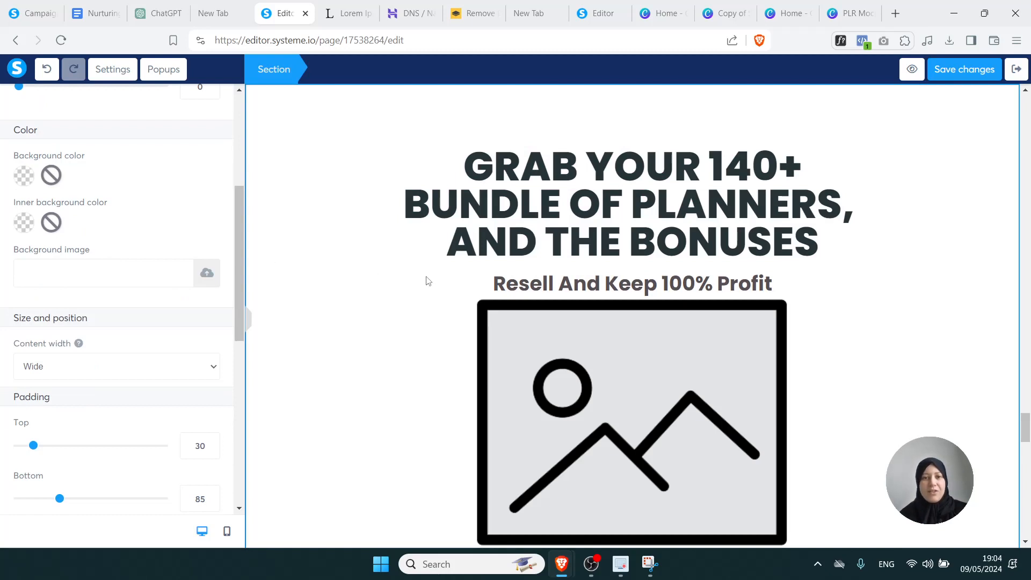
click(379, 243)
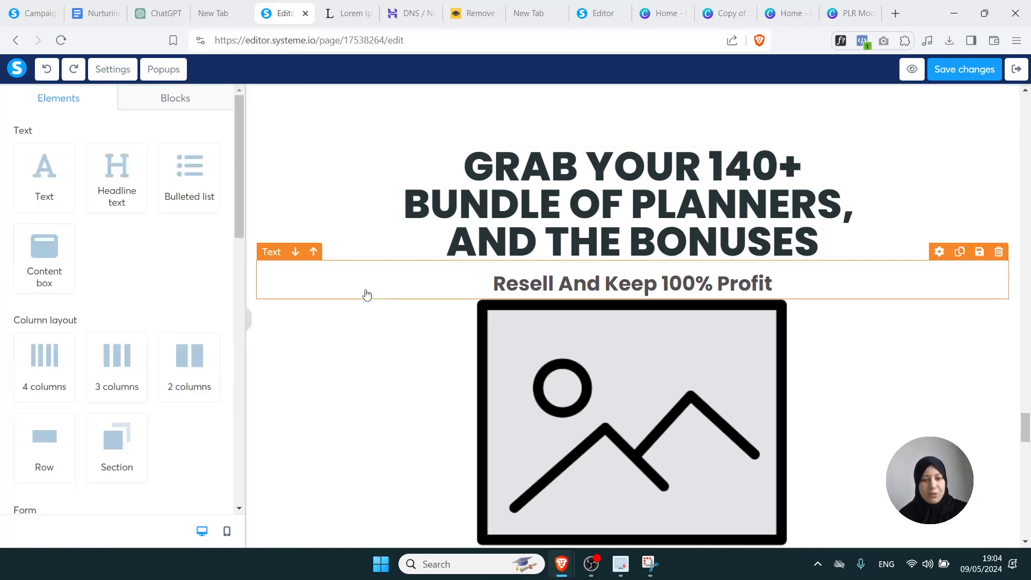
click(366, 292)
key(ctrl+z)
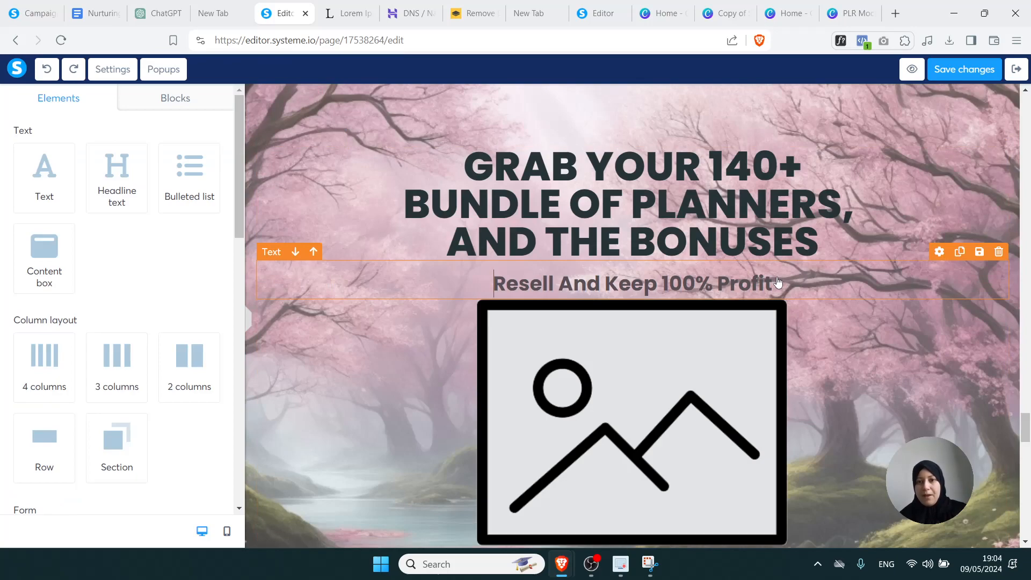
drag(1027, 424, 1028, 107)
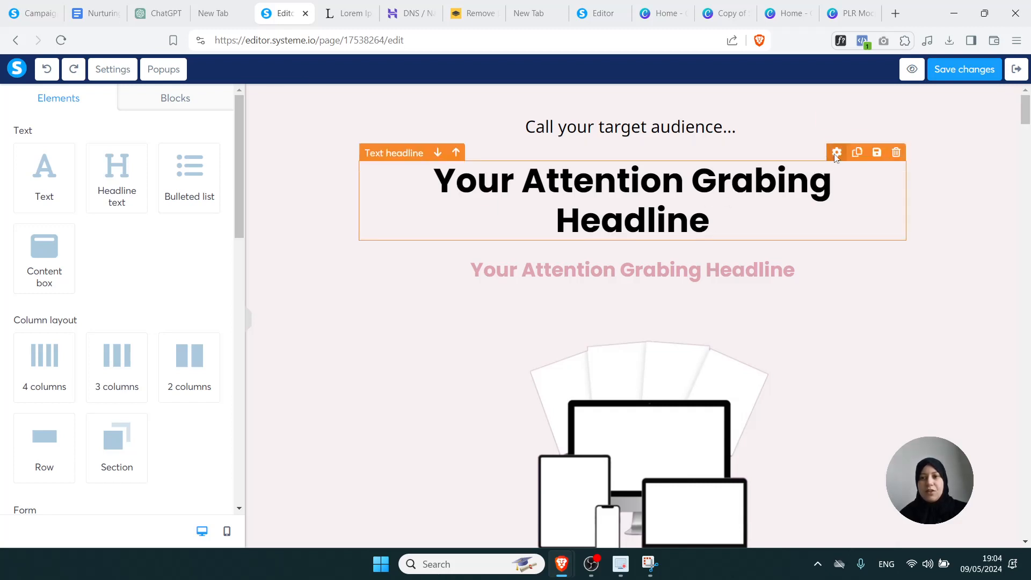
click(836, 153)
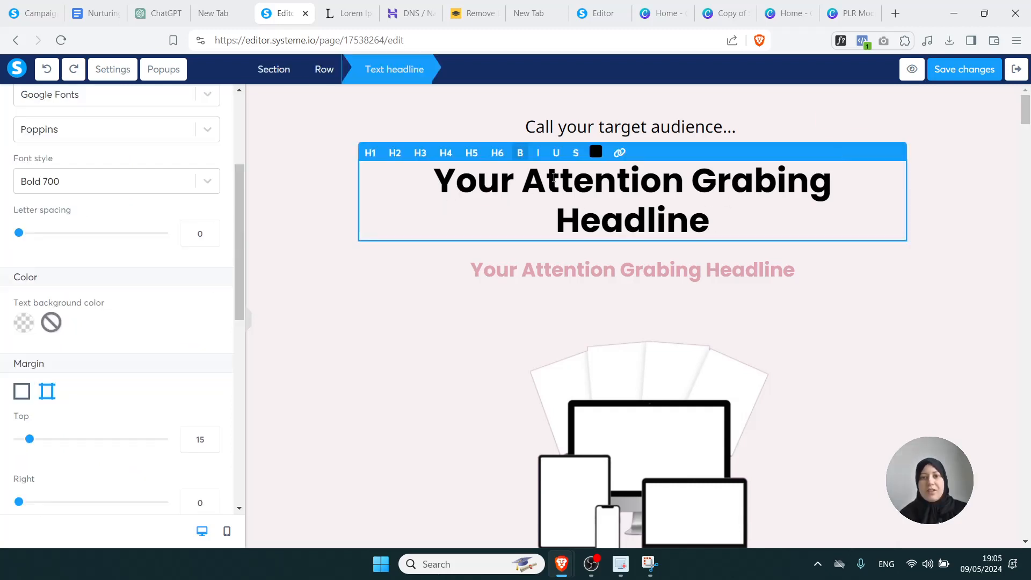
drag(444, 187, 719, 213)
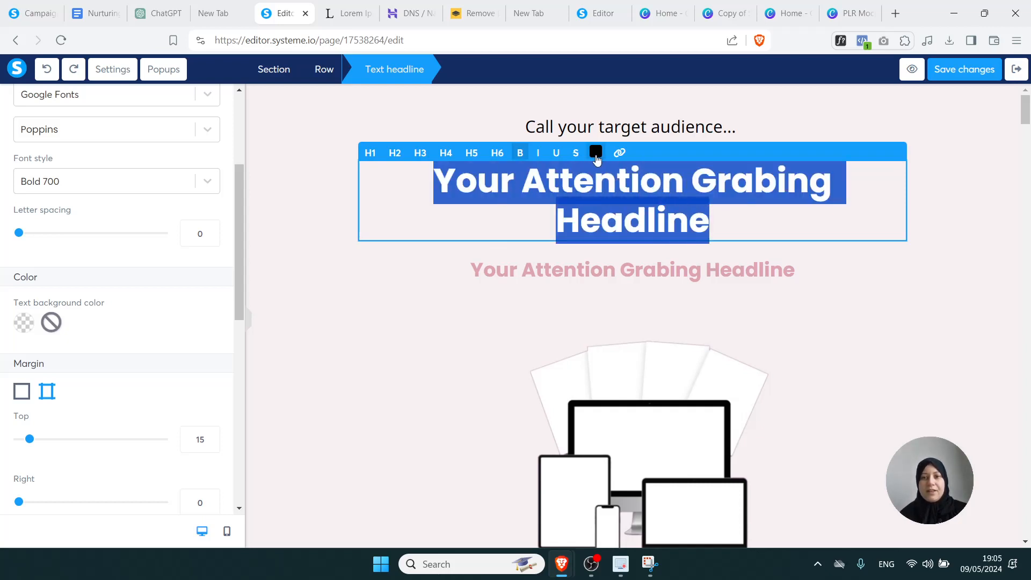
click(595, 153)
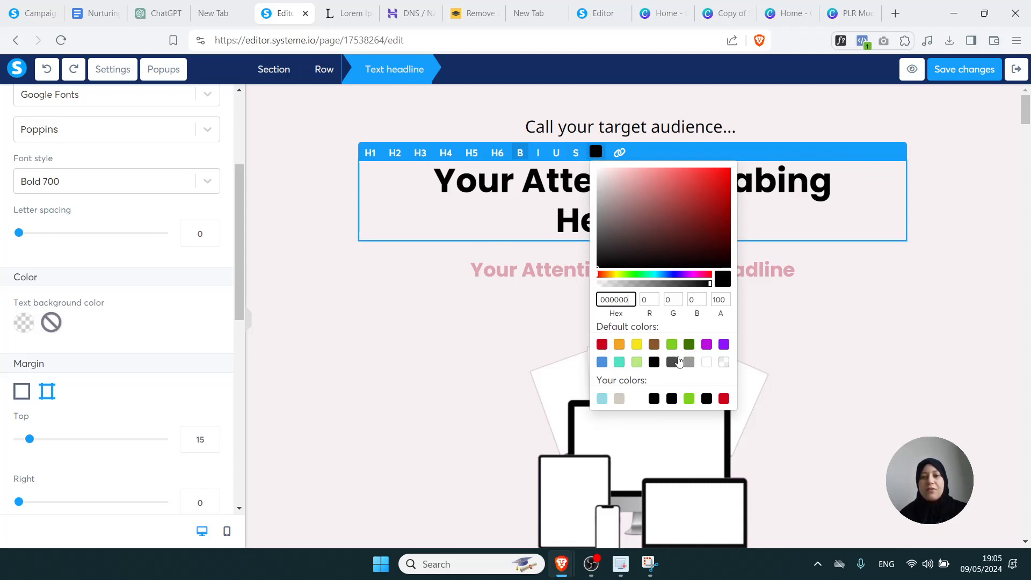
drag(631, 299, 607, 300)
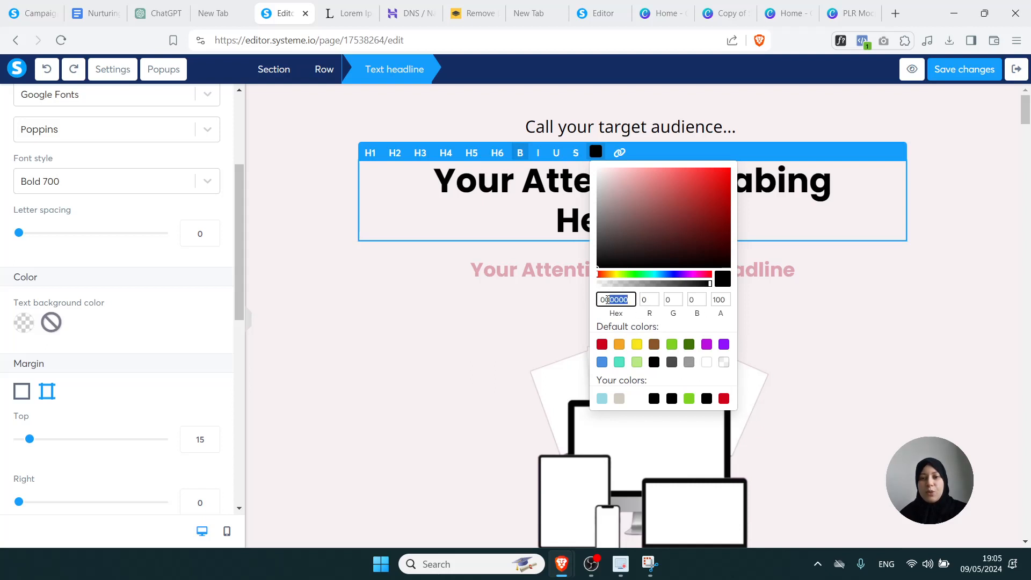
click(550, 322)
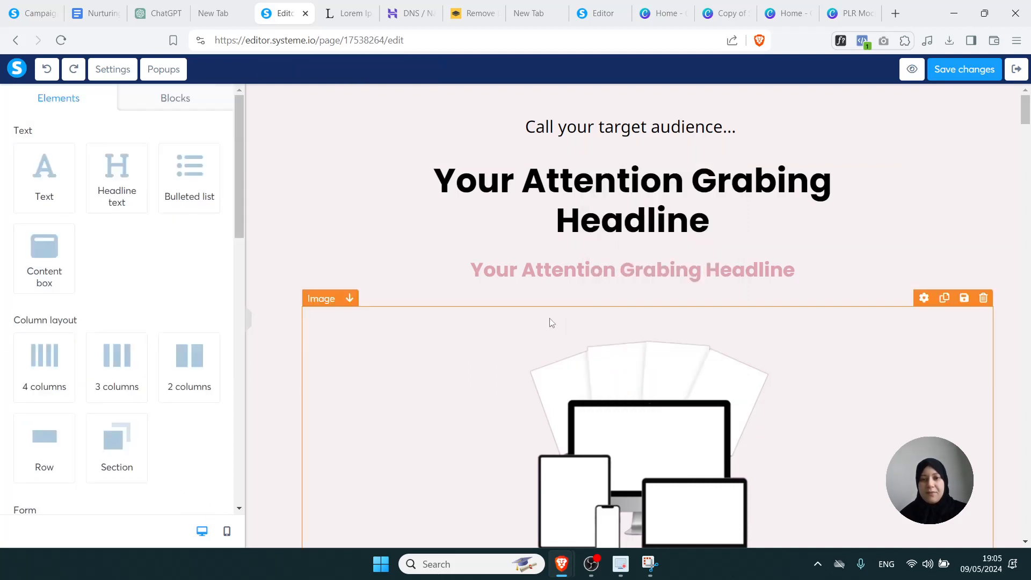
Enlarge the pink subheadline to font size 34, keeping it in Poppins Bold 700
click(561, 275)
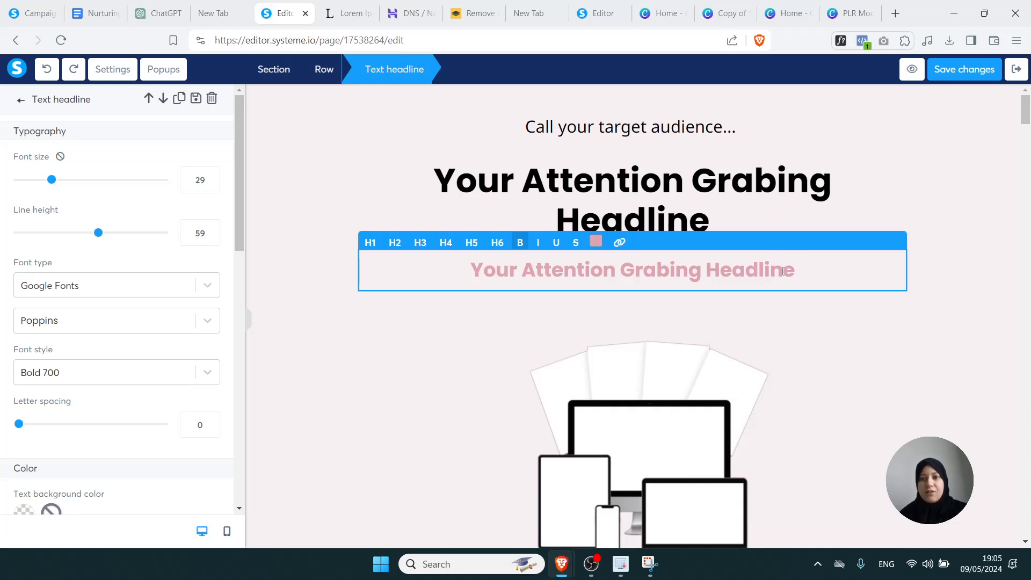
drag(801, 275, 473, 277)
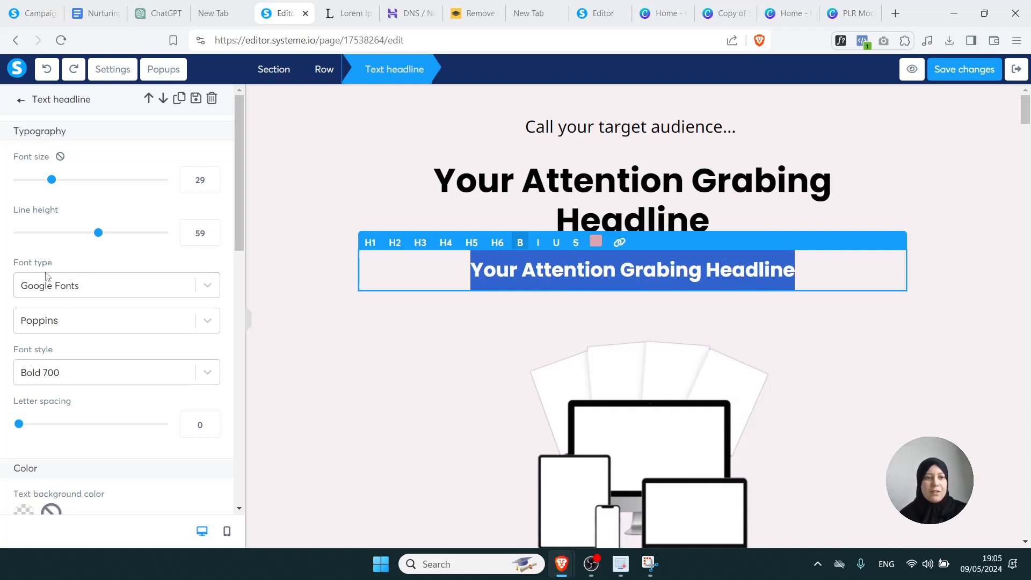
click(80, 293)
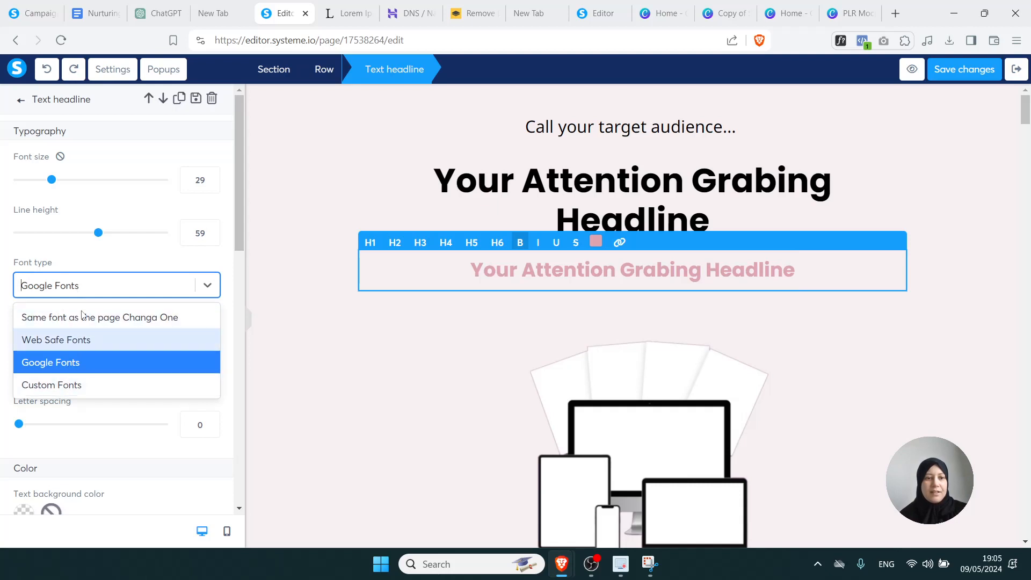
click(95, 267)
click(79, 320)
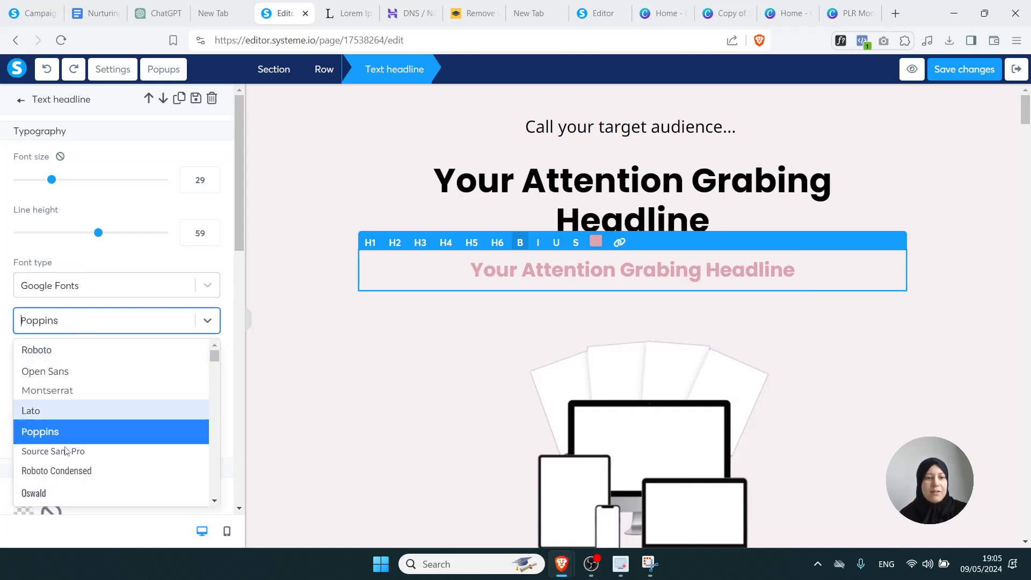
click(101, 272)
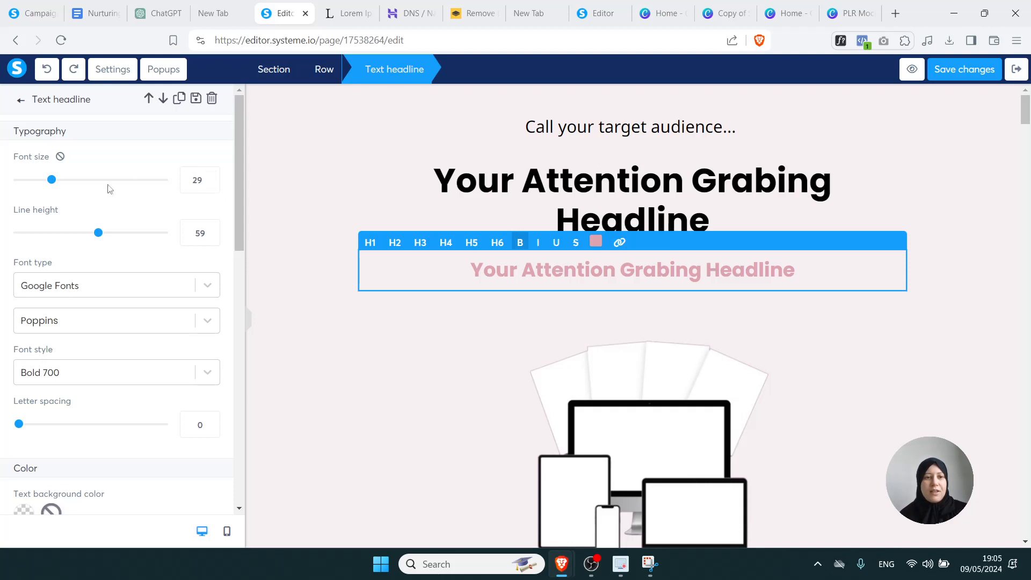
mouse_move(51, 180)
mouse_down()
mouse_move(78, 184)
mouse_move(59, 183)
mouse_up()
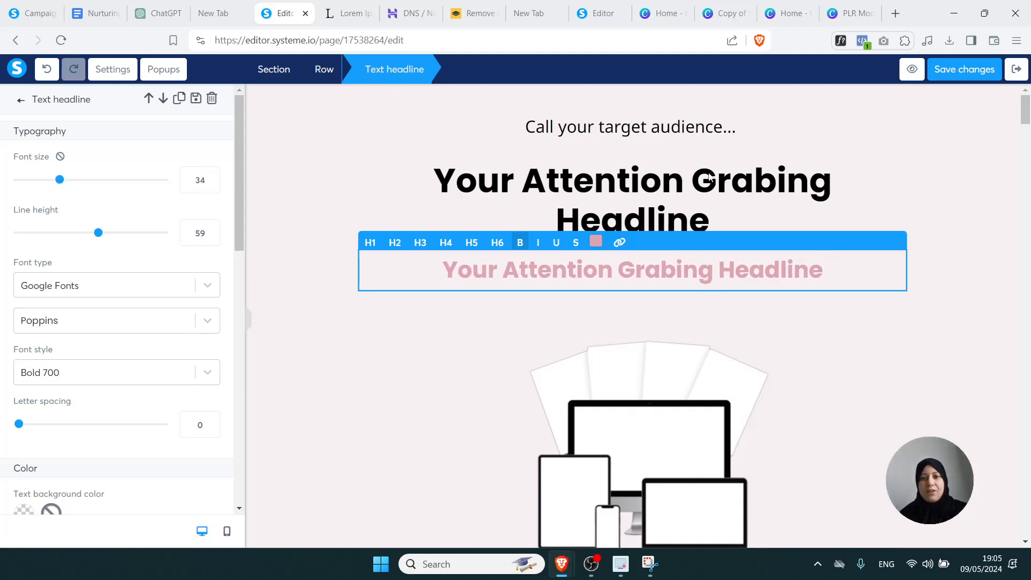
click(898, 146)
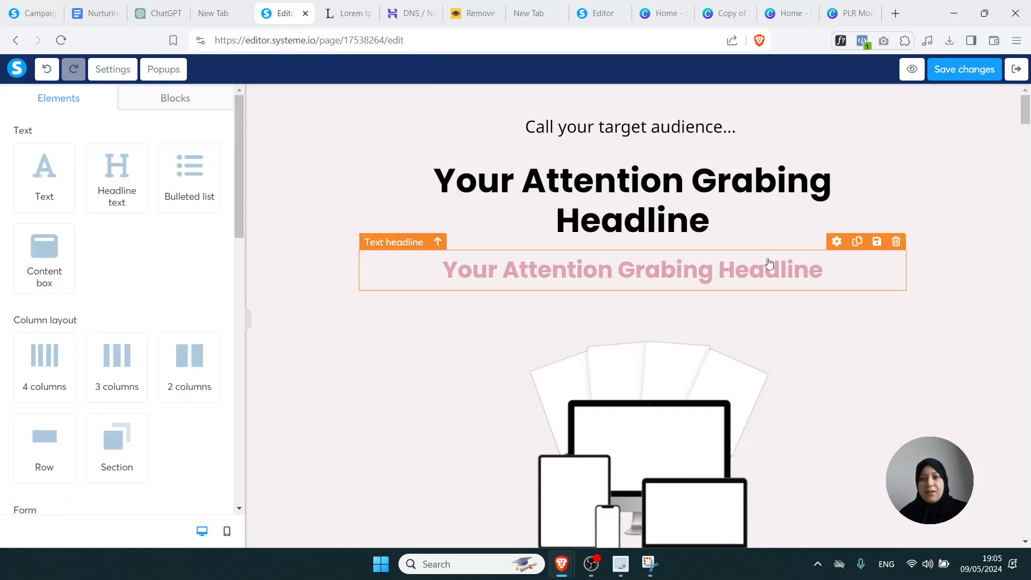
click(839, 162)
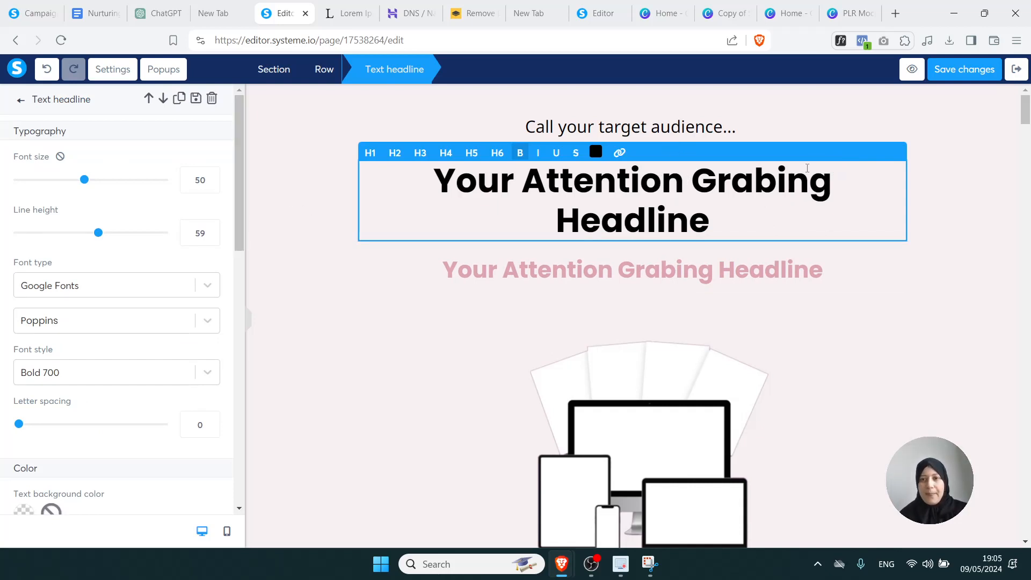
Set the main headline's top and bottom margins to 0
click(930, 172)
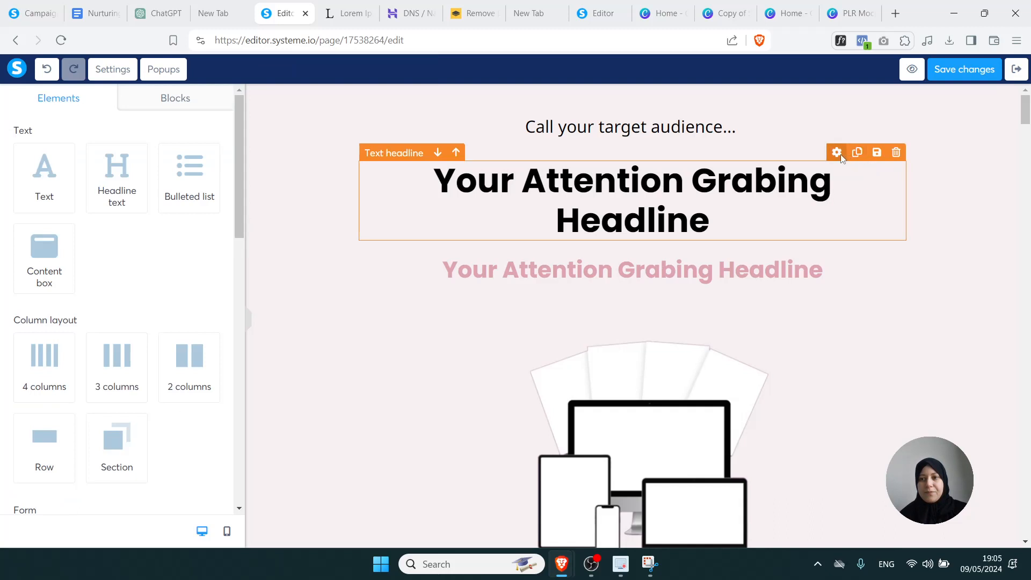
click(841, 156)
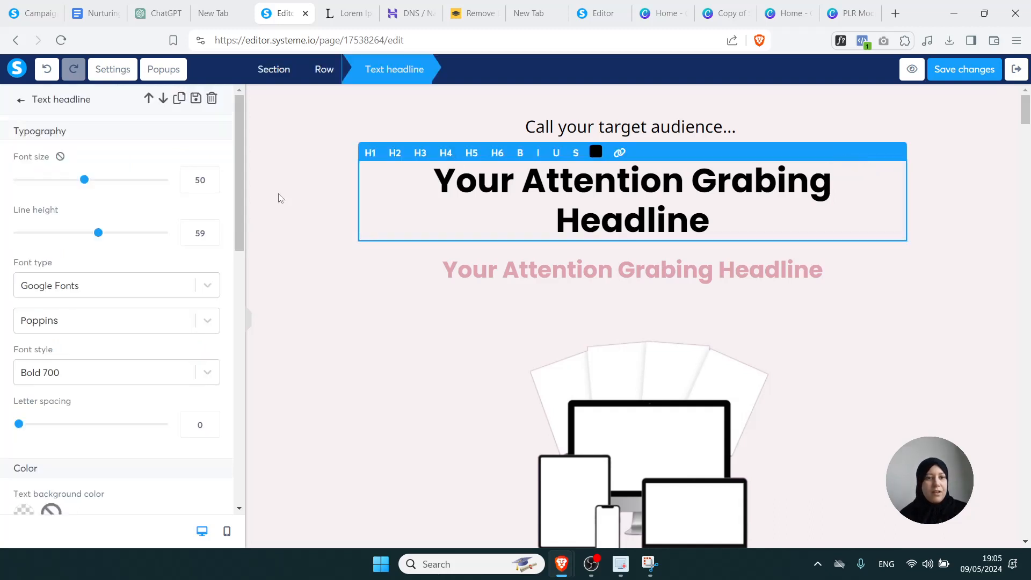
drag(241, 201, 237, 346)
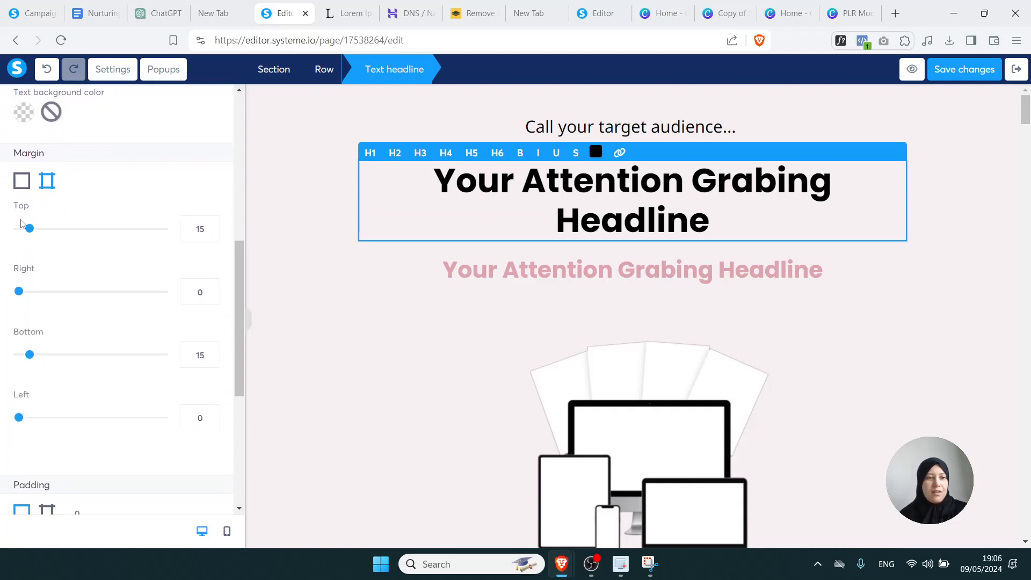
drag(28, 230, 3, 232)
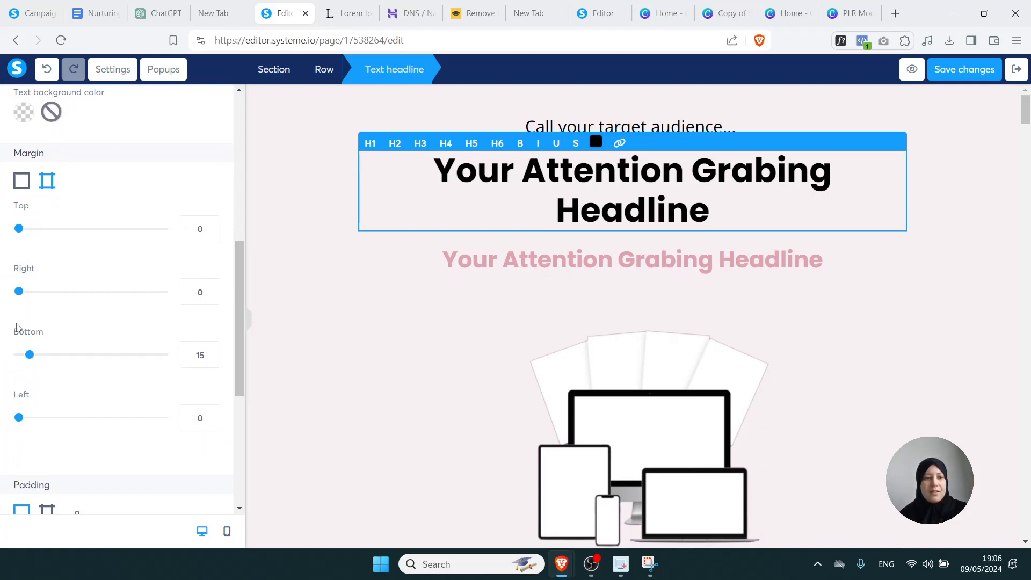
drag(29, 361, 3, 362)
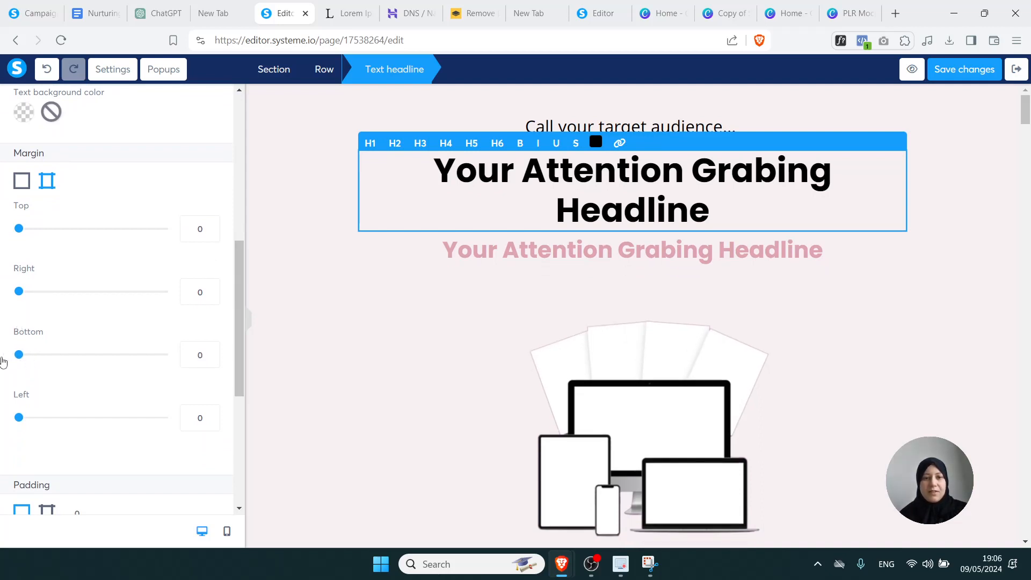
mouse_move(19, 291)
mouse_down()
mouse_move(39, 292)
mouse_move(3, 296)
mouse_up()
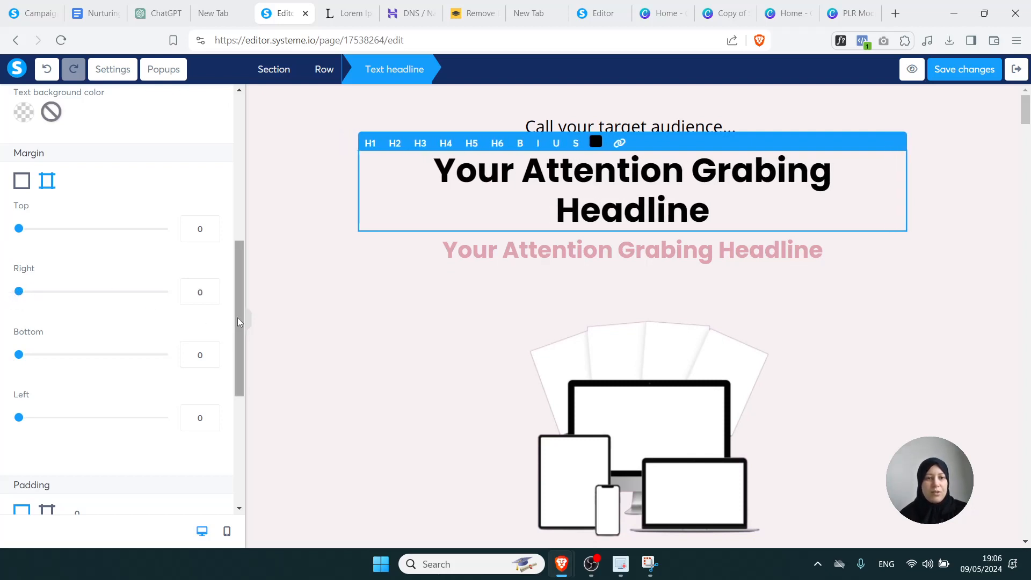
drag(237, 318, 242, 403)
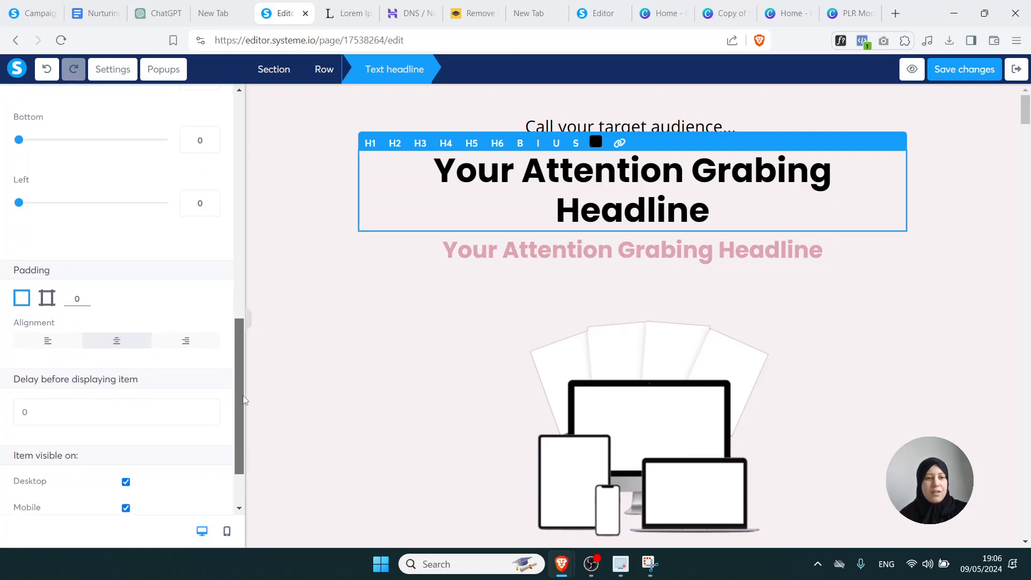
Keep the main headline centre-aligned after trying left and right alignment
click(67, 341)
click(116, 344)
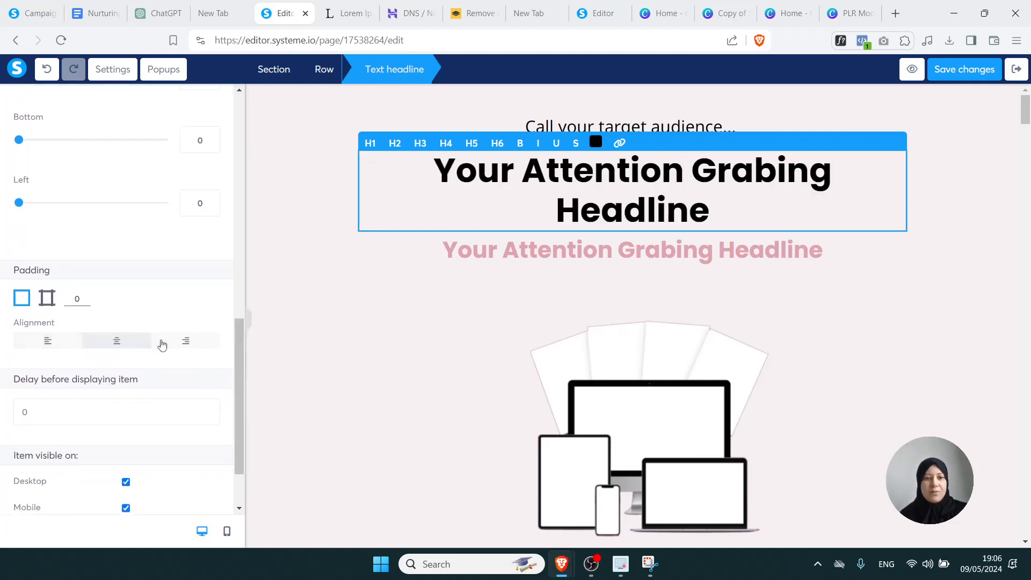
click(182, 342)
click(121, 344)
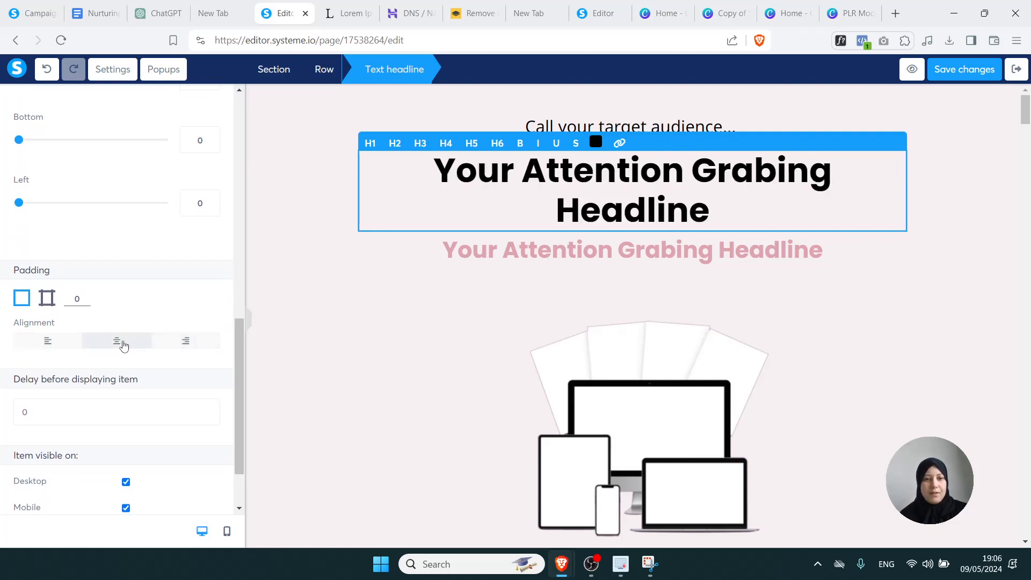
click(1025, 119)
drag(1025, 119, 1026, 129)
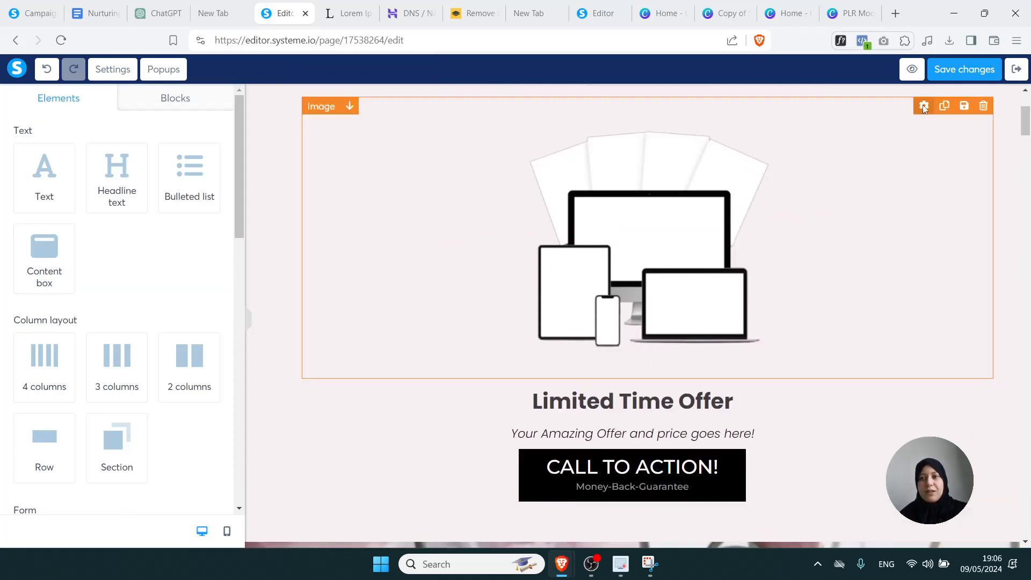
click(924, 108)
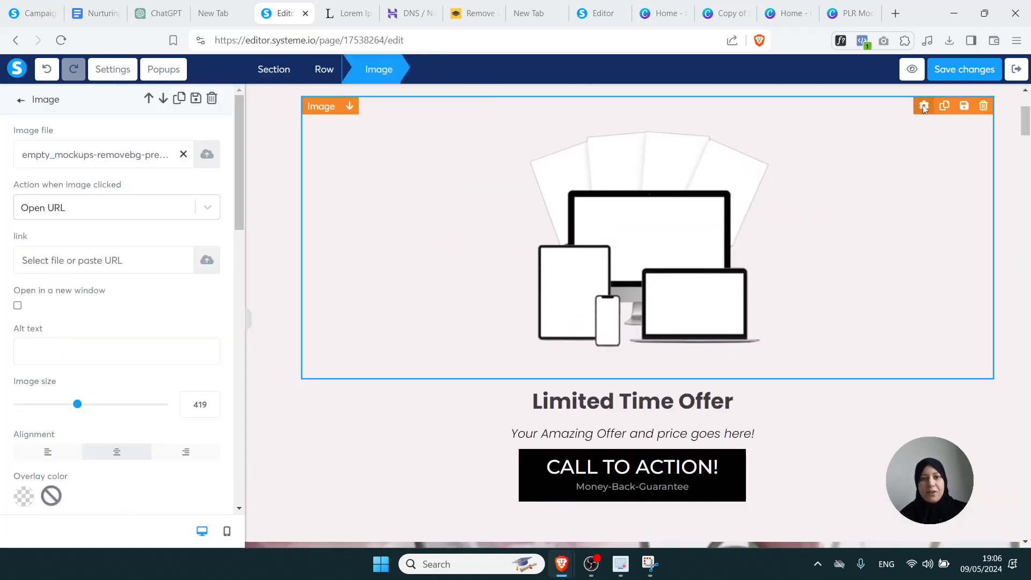
click(183, 155)
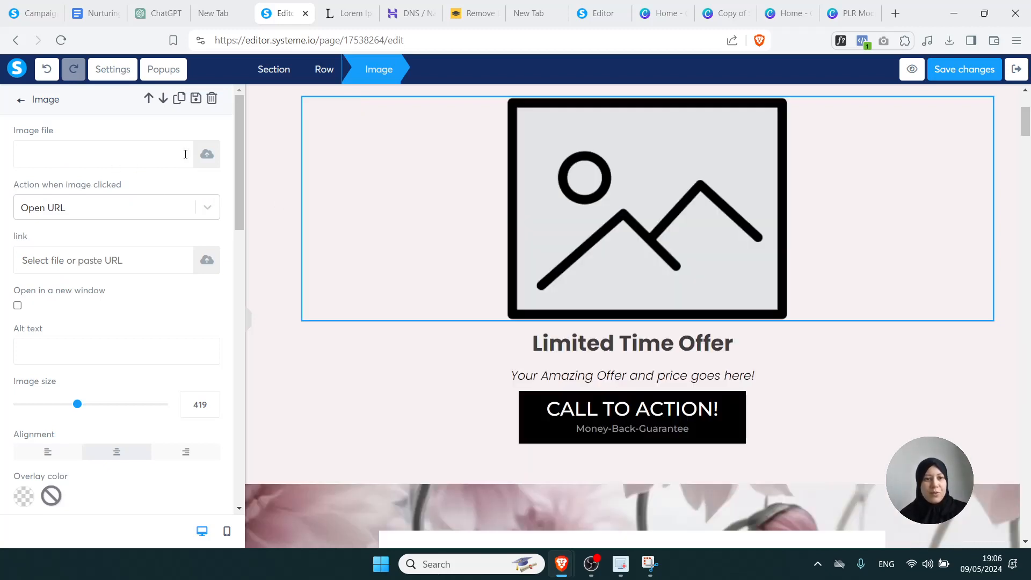
click(208, 156)
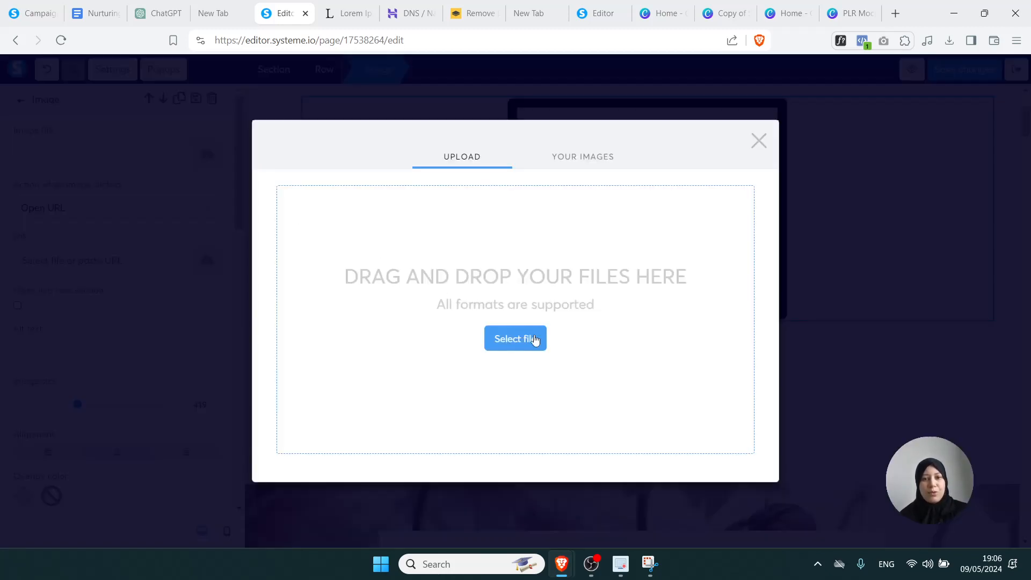
click(758, 143)
key(ctrl+z)
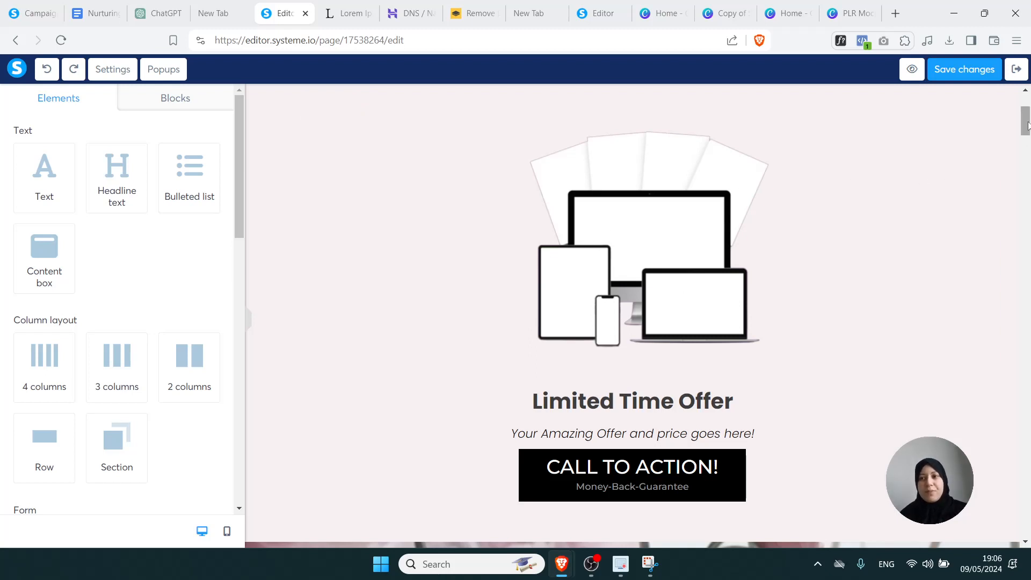
drag(1027, 124, 1026, 144)
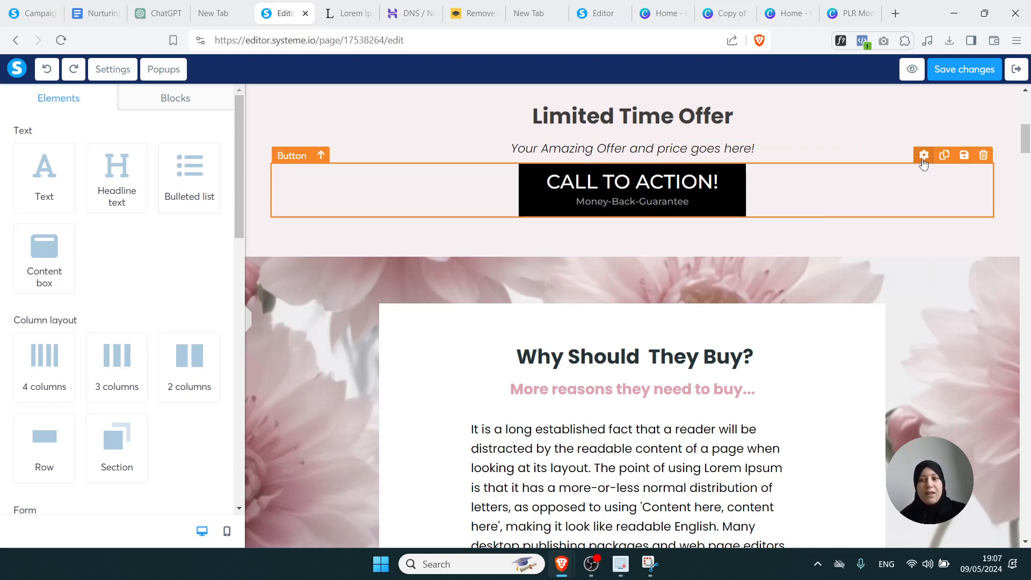
Reduce the CALL TO ACTION! button text from font size 29 to 26, leaving its background colour unchanged
click(923, 160)
drag(240, 144, 240, 309)
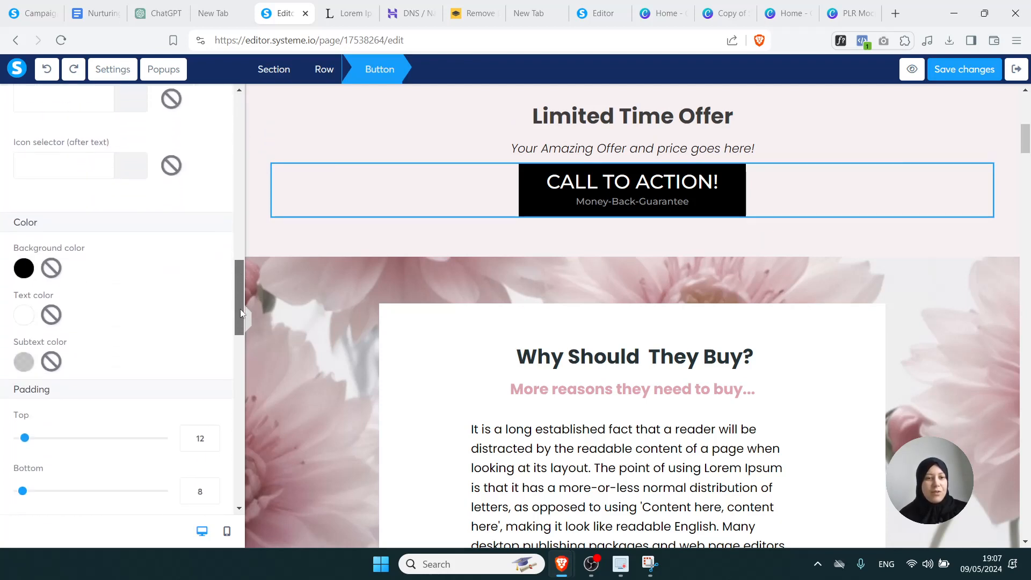
click(24, 265)
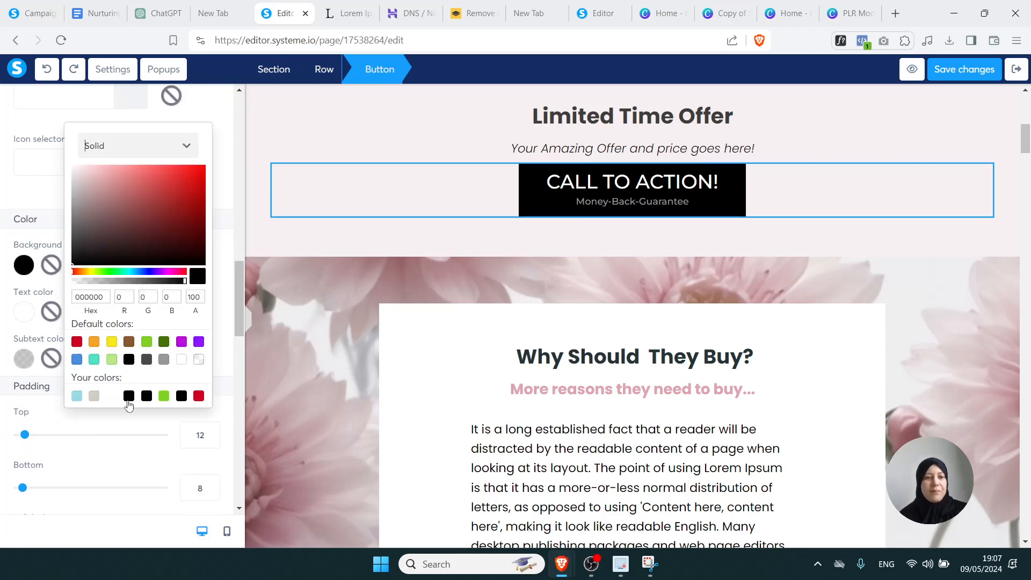
drag(240, 319, 235, 230)
click(236, 159)
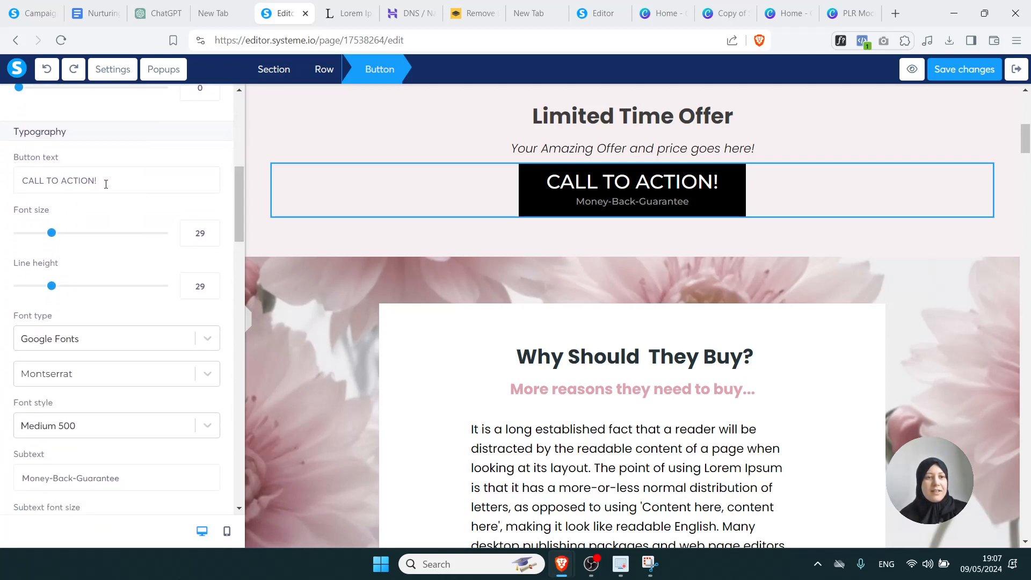
drag(106, 183, 14, 182)
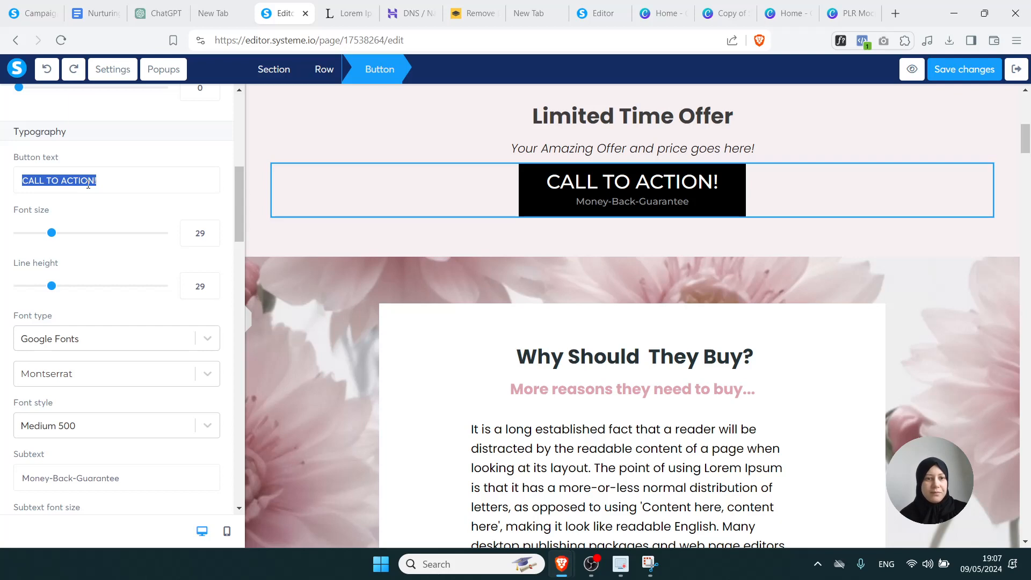
click(100, 219)
mouse_move(52, 233)
mouse_down()
mouse_move(34, 234)
mouse_move(48, 237)
mouse_up()
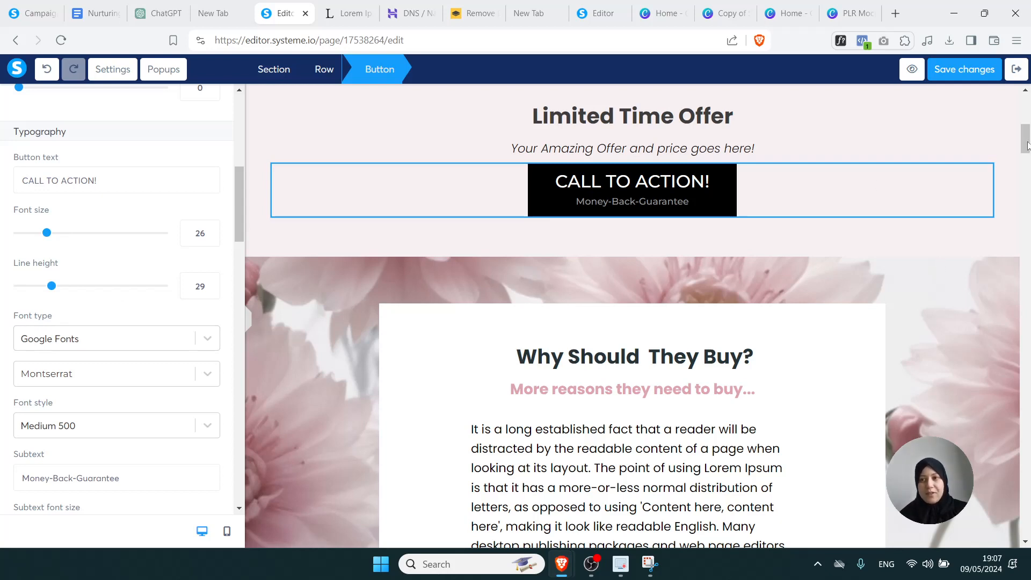
drag(1026, 152, 1025, 162)
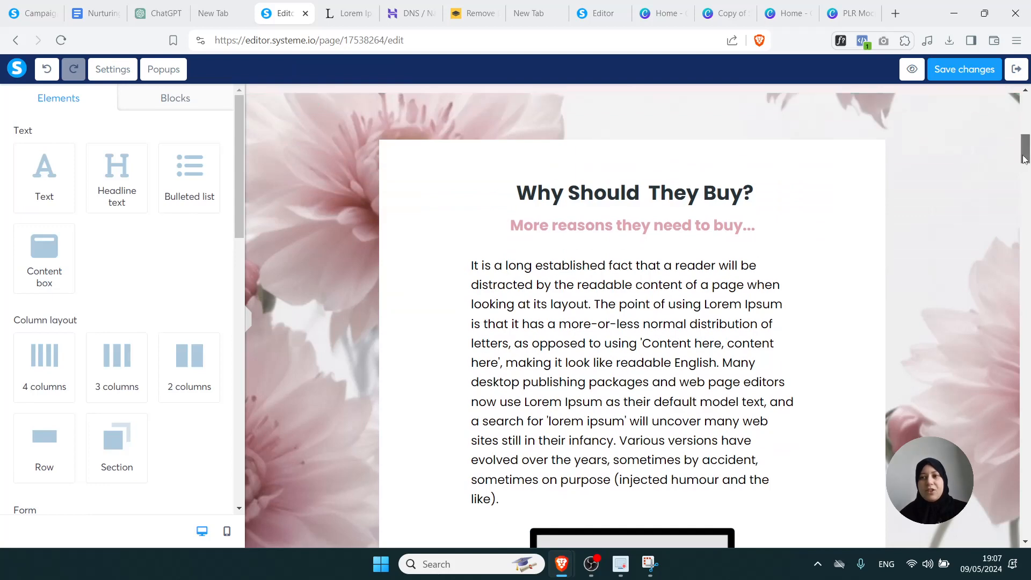
Try a yellow background on the Why Should They Buy? row, then undo it
scroll(828, 277, up, 2)
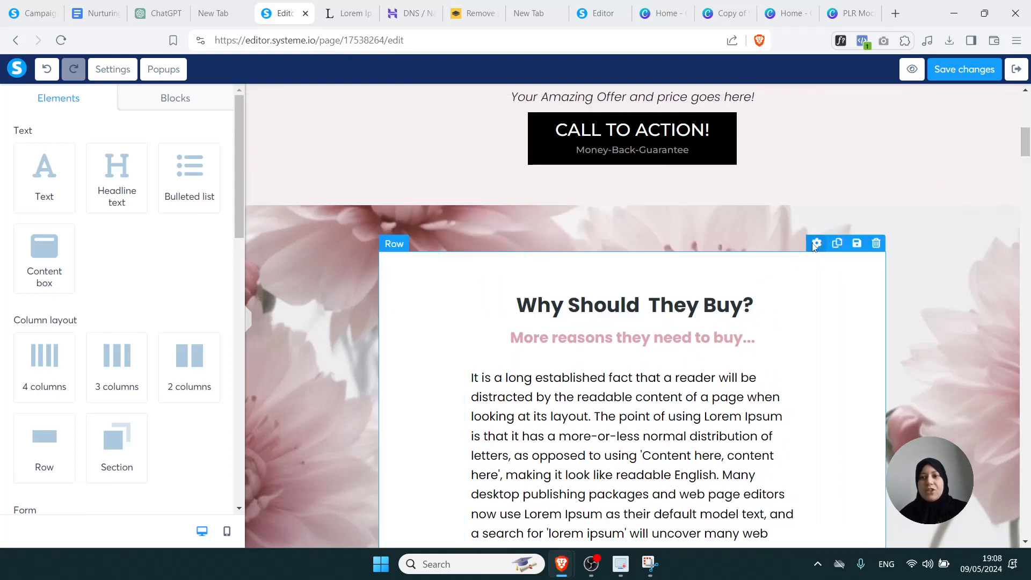
click(816, 244)
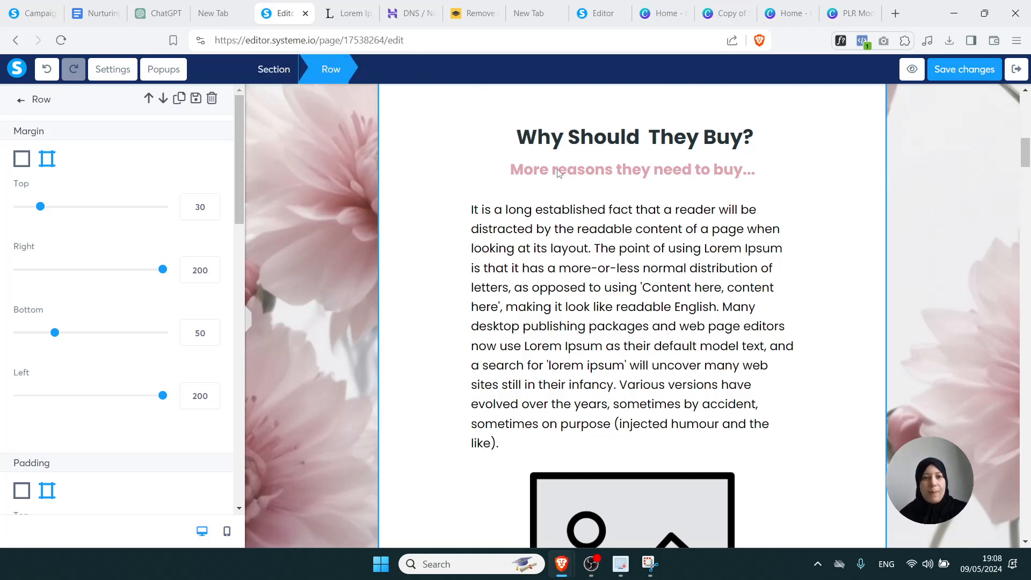
drag(243, 157, 228, 311)
click(23, 344)
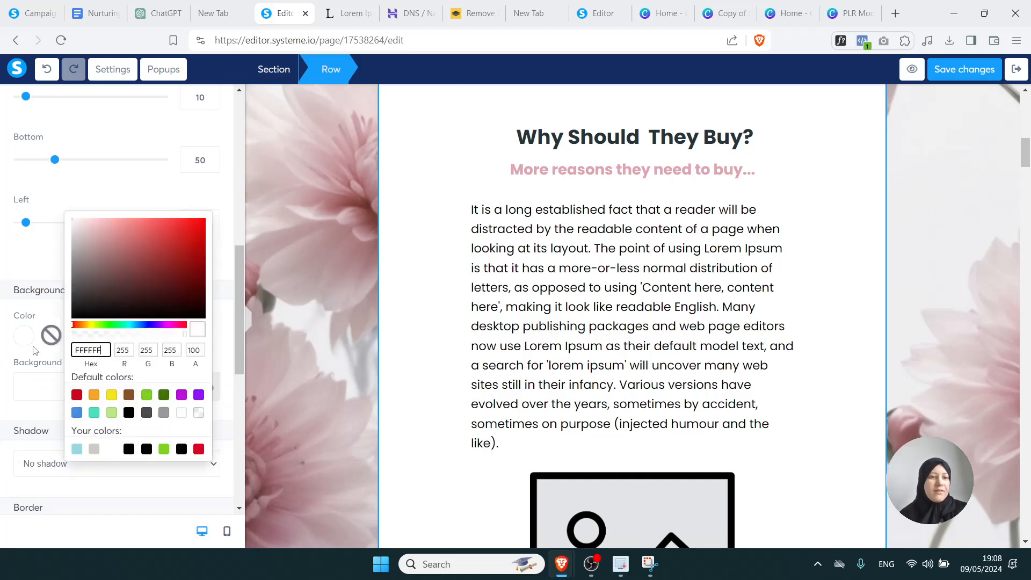
click(112, 395)
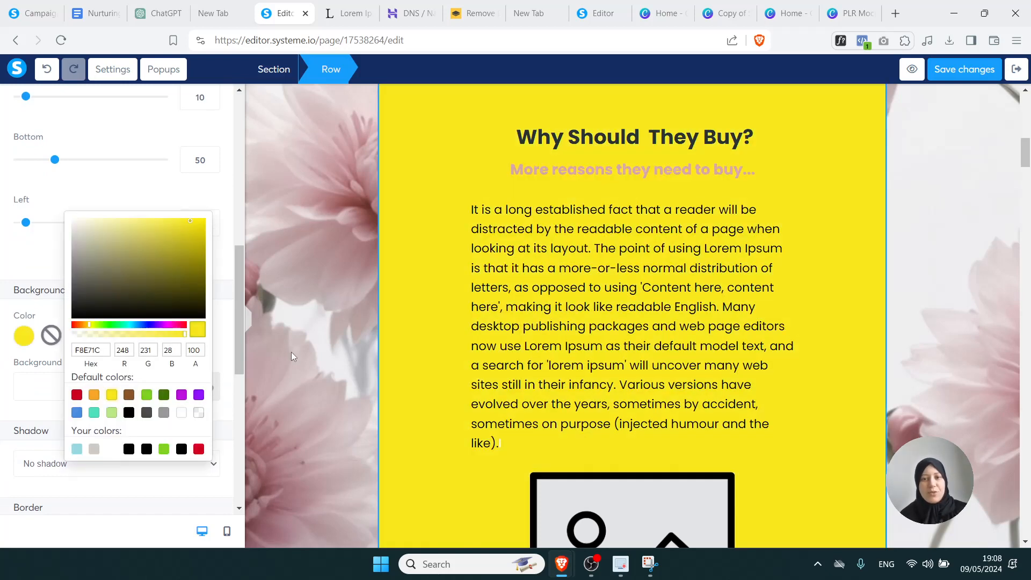
key(ctrl+z)
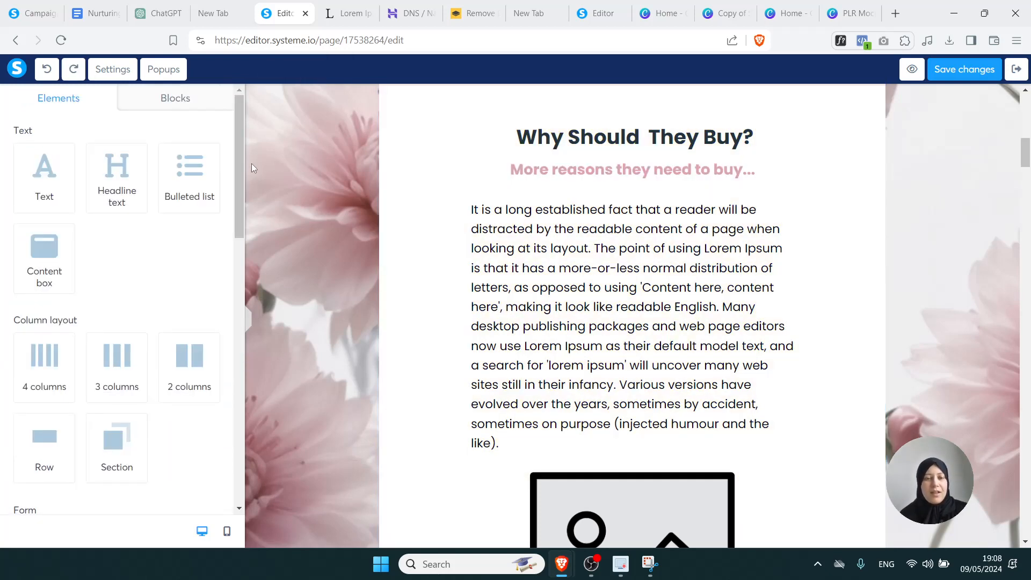
Bring up the settings of the section enclosing the Why Should They Buy? row
mouse_move(617, 112)
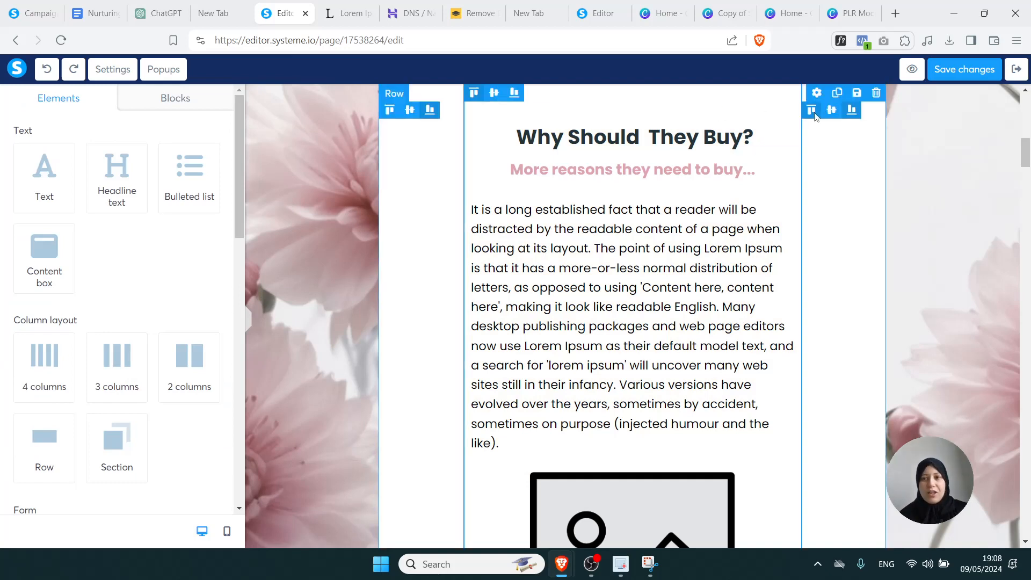
click(816, 94)
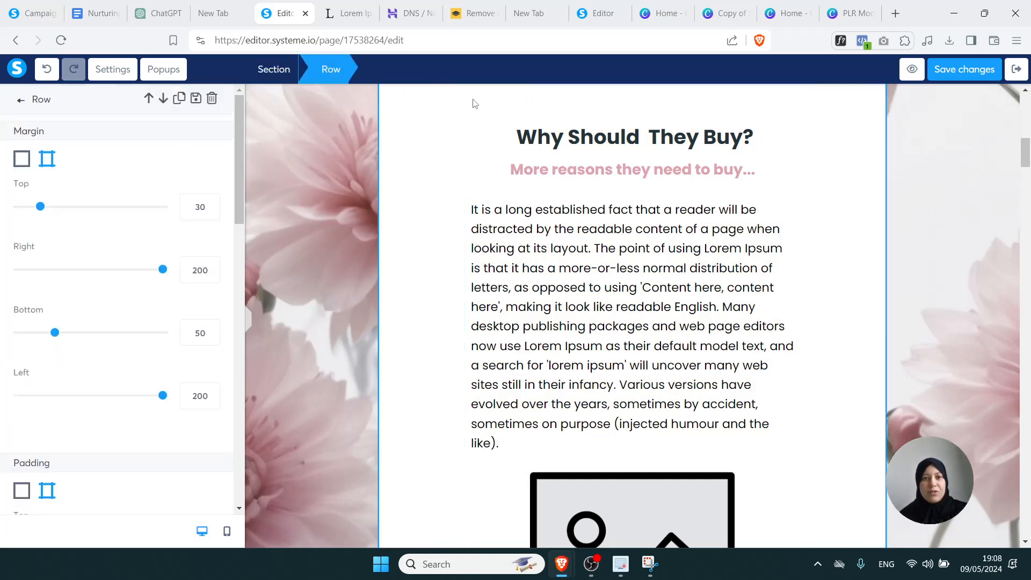
click(270, 74)
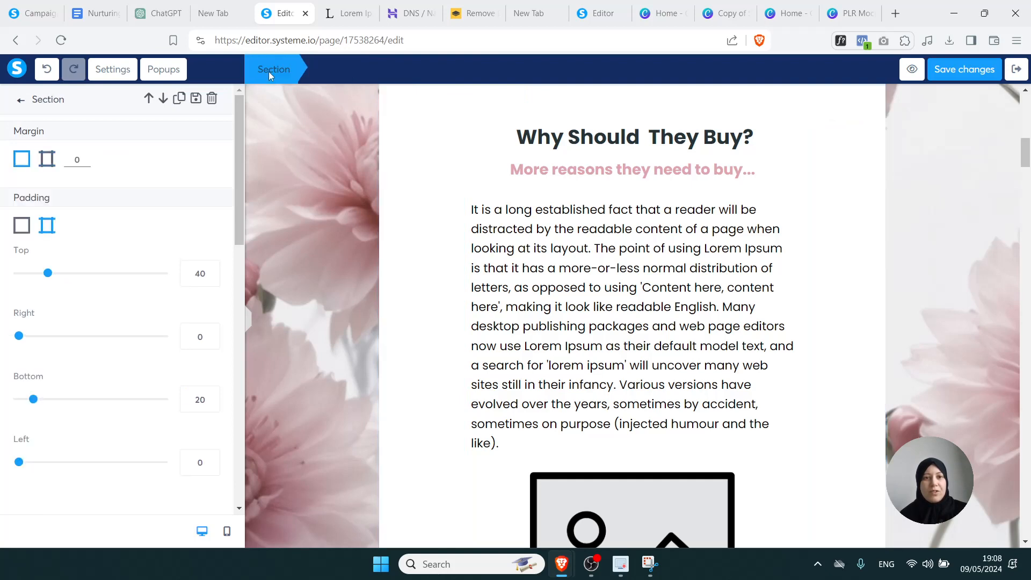
Try Background15.jpg as the section background, then revert to the pink floral background
drag(240, 197, 248, 335)
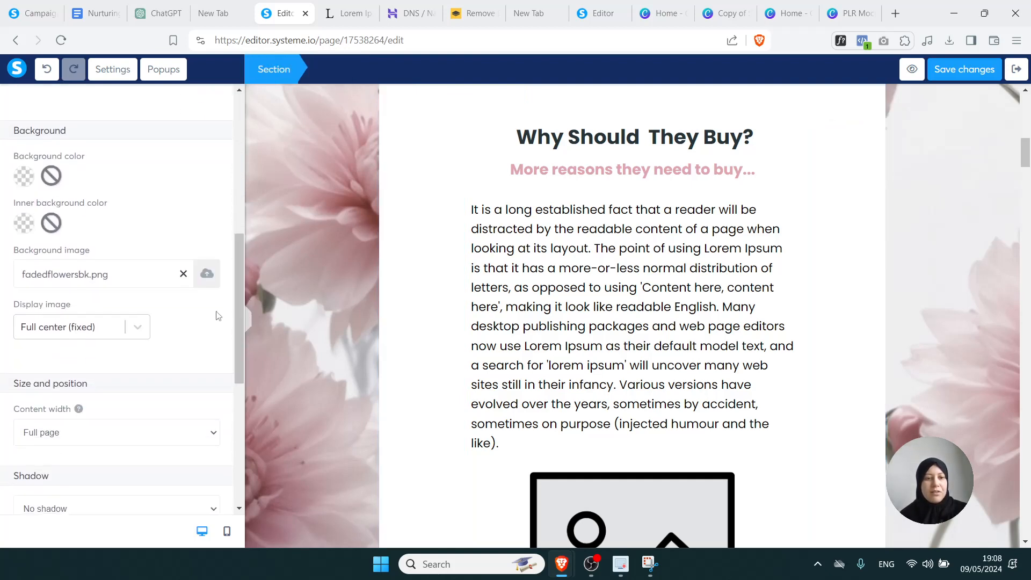
click(183, 275)
click(204, 274)
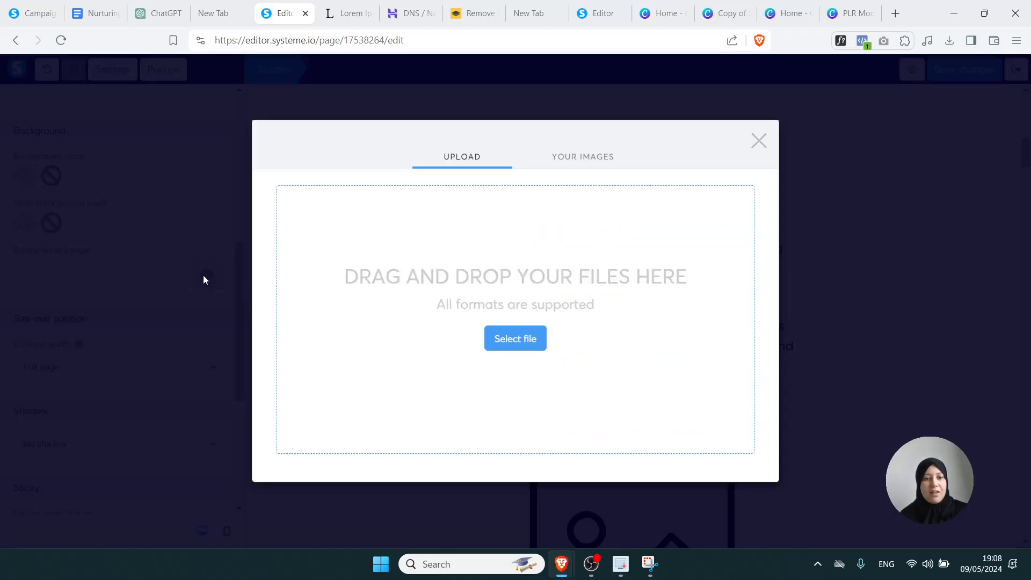
click(577, 164)
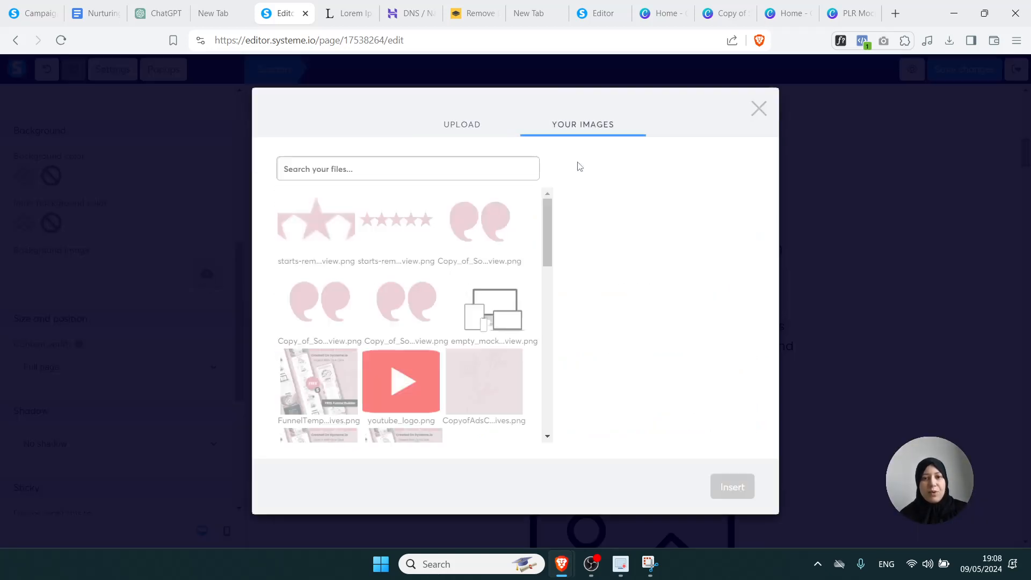
drag(546, 244, 546, 313)
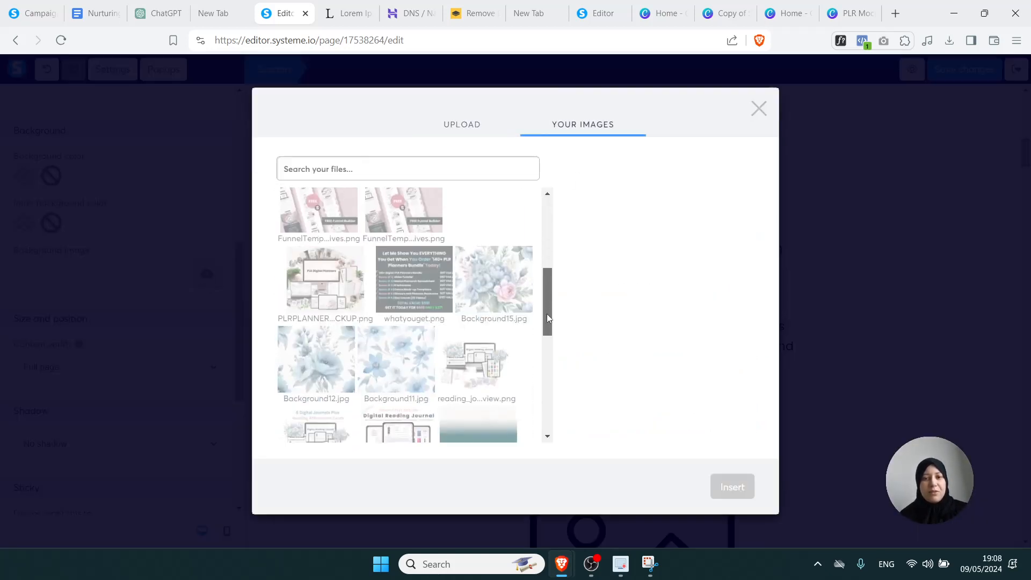
click(495, 290)
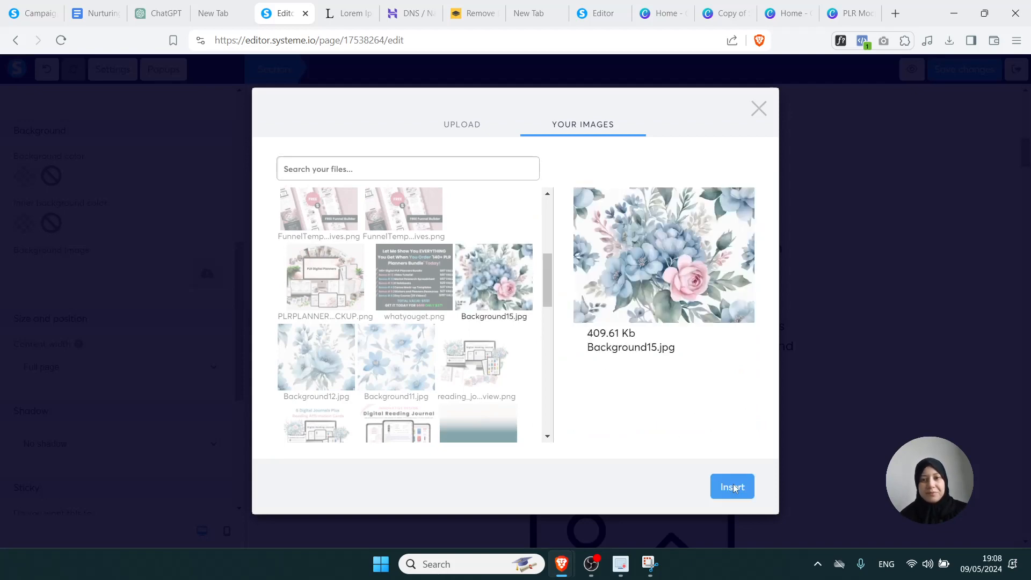
click(733, 487)
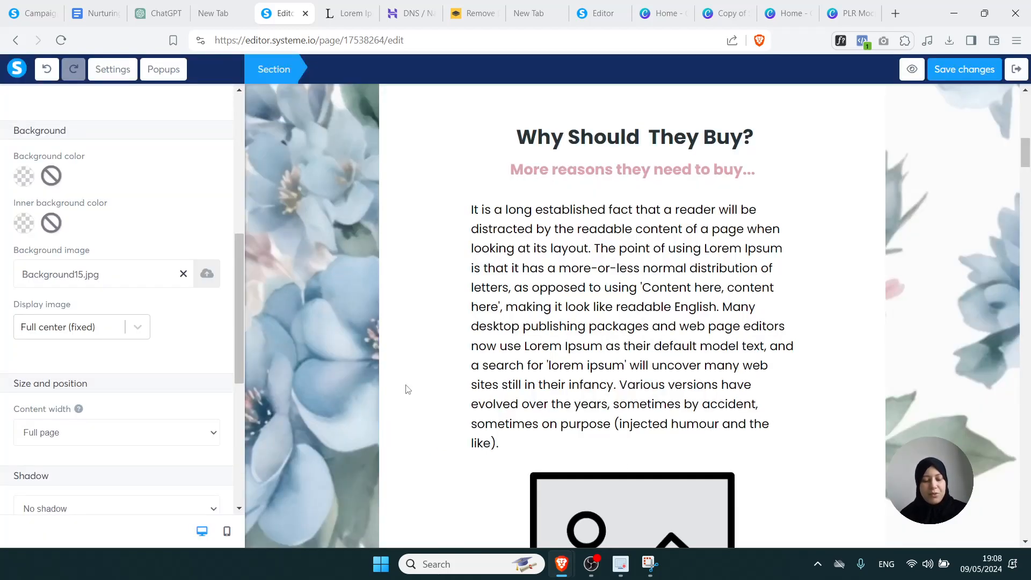
key(ctrl+z)
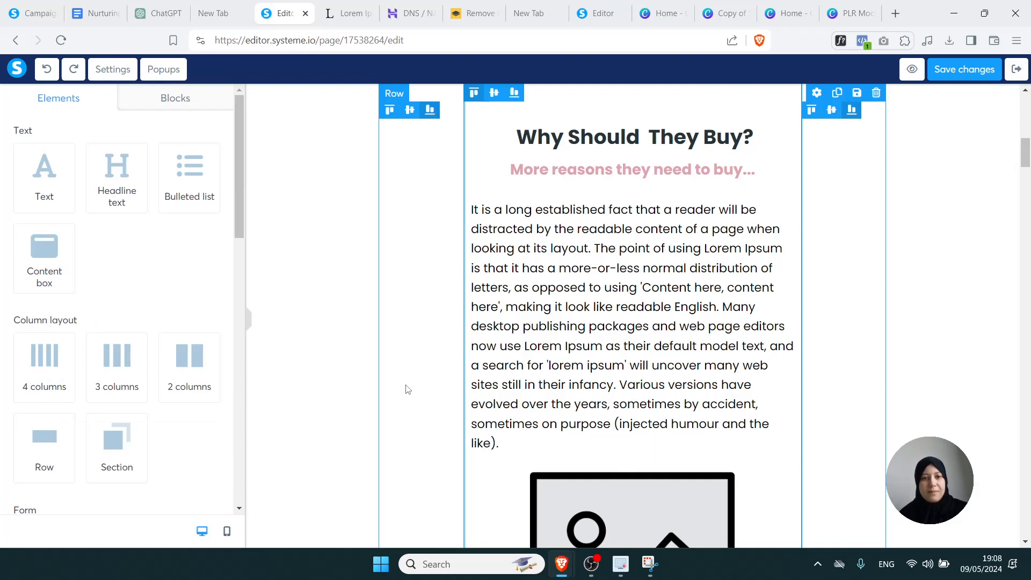
key(ctrl+shift+z)
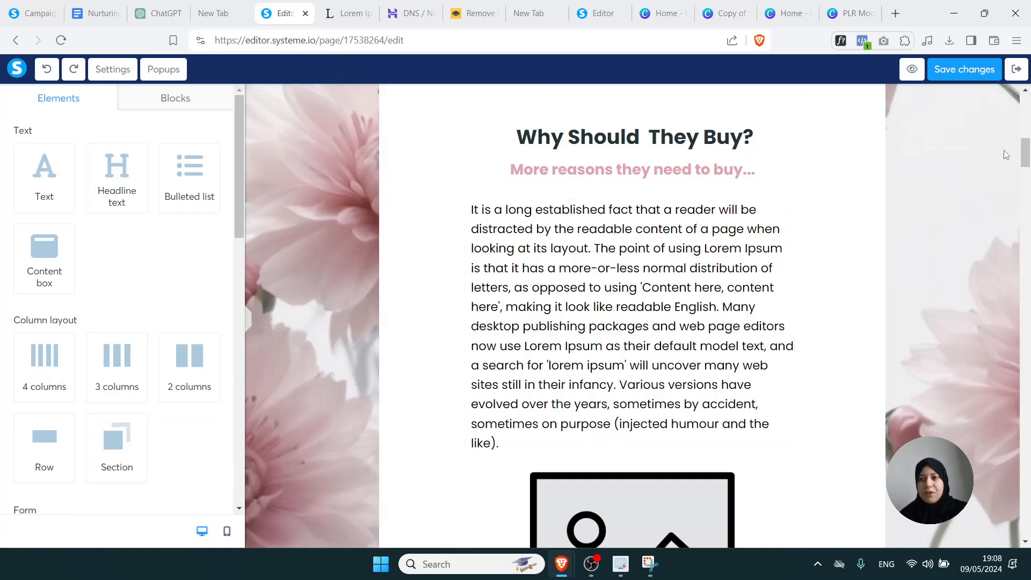
drag(1025, 155, 1023, 254)
mouse_move(841, 166)
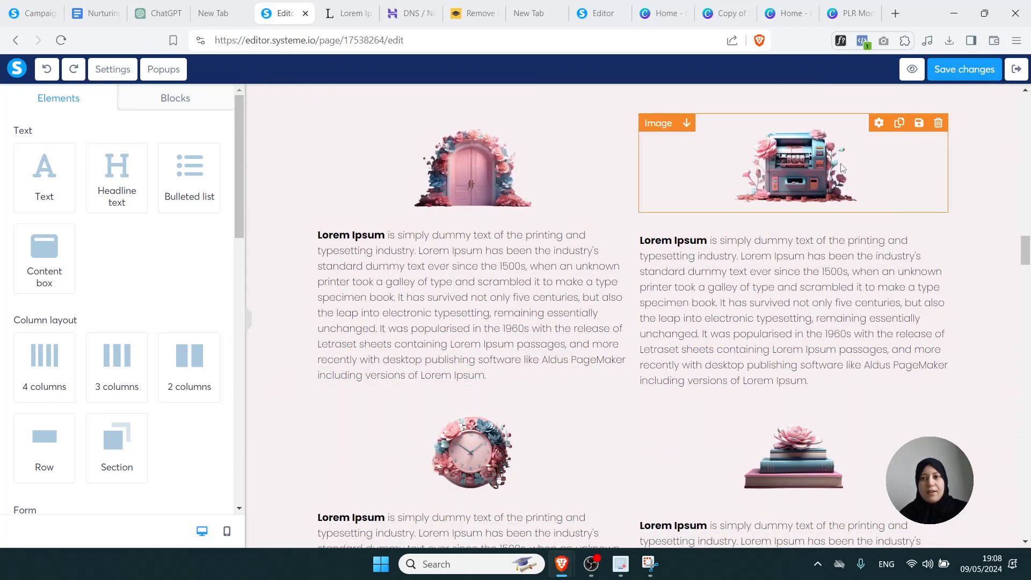
click(879, 123)
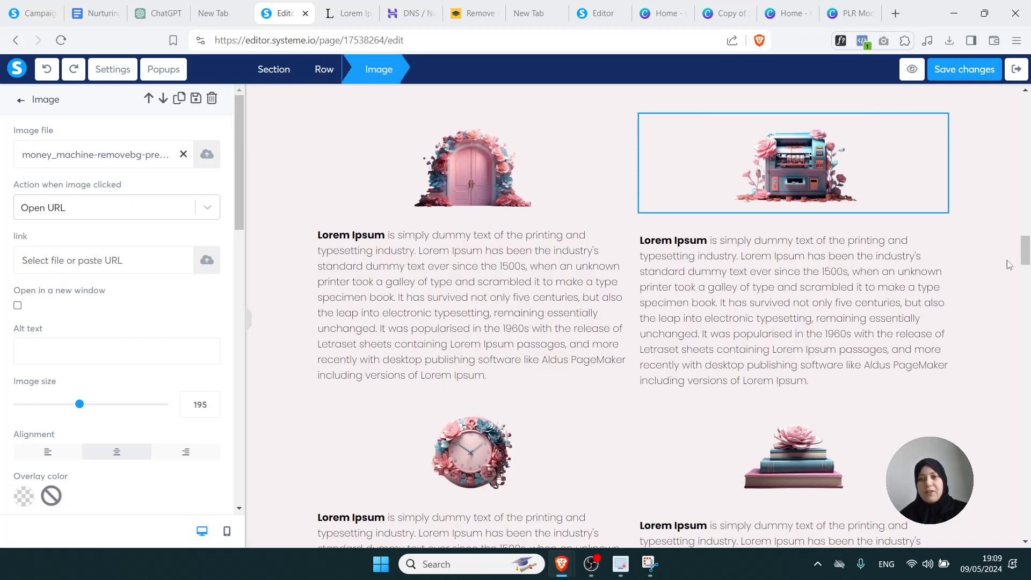
click(740, 302)
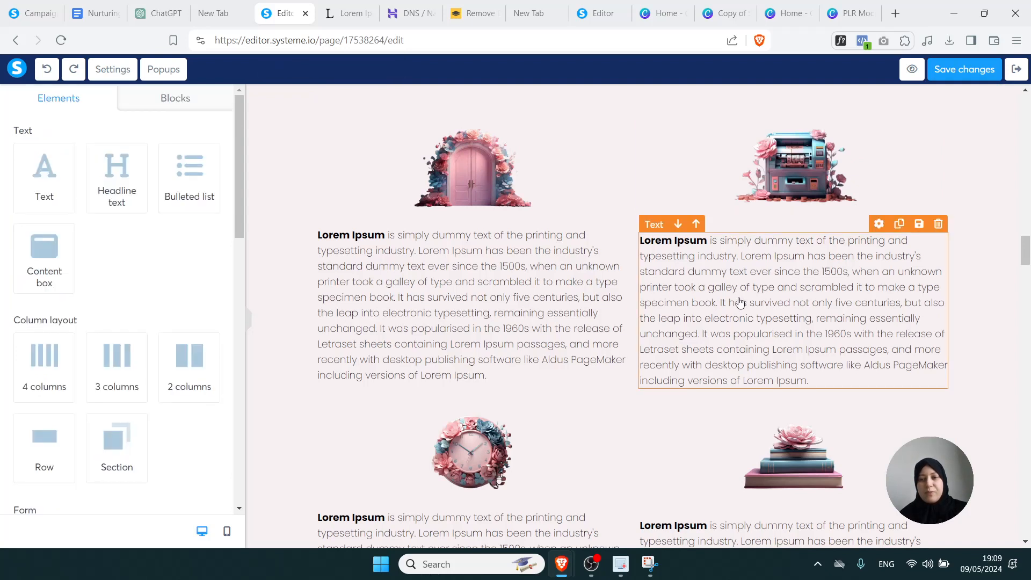
double_click(740, 301)
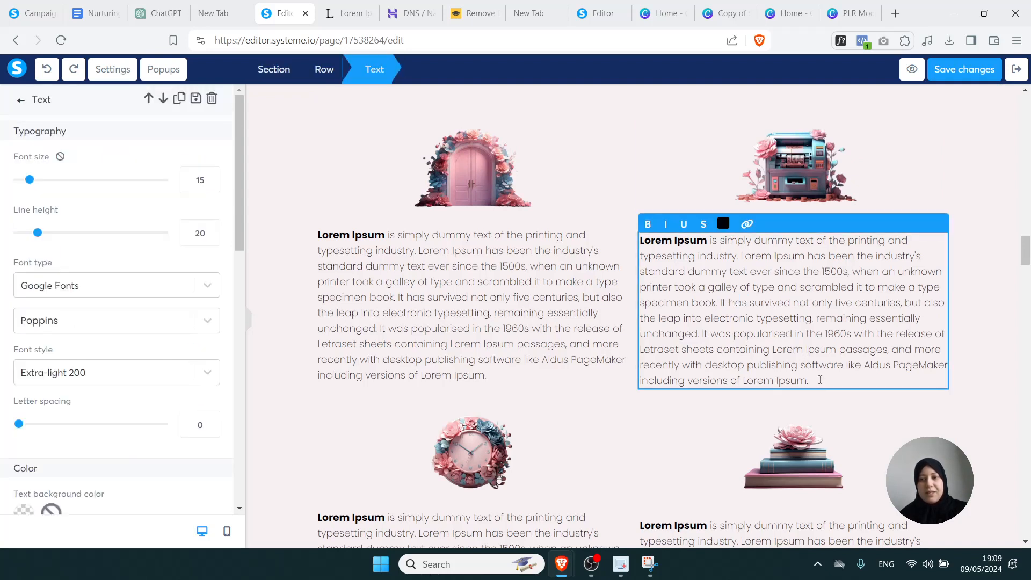
drag(820, 382, 737, 252)
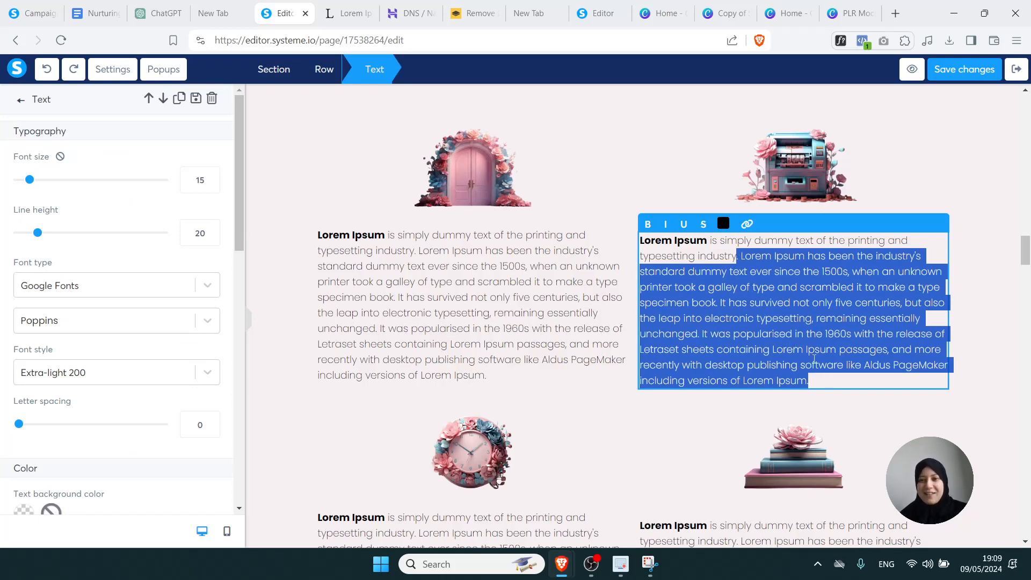
drag(814, 380, 642, 241)
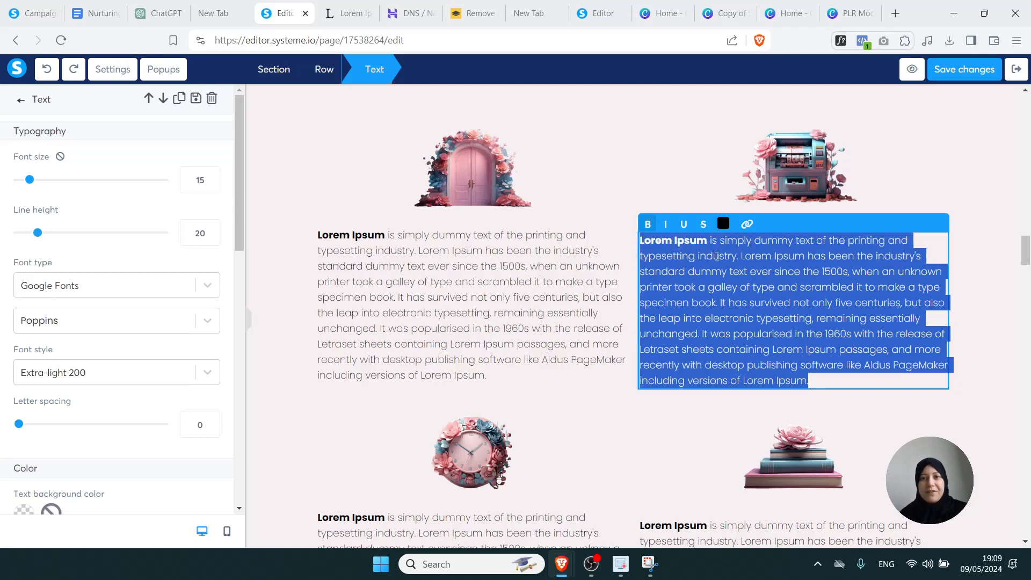
click(974, 286)
drag(1023, 269, 1026, 412)
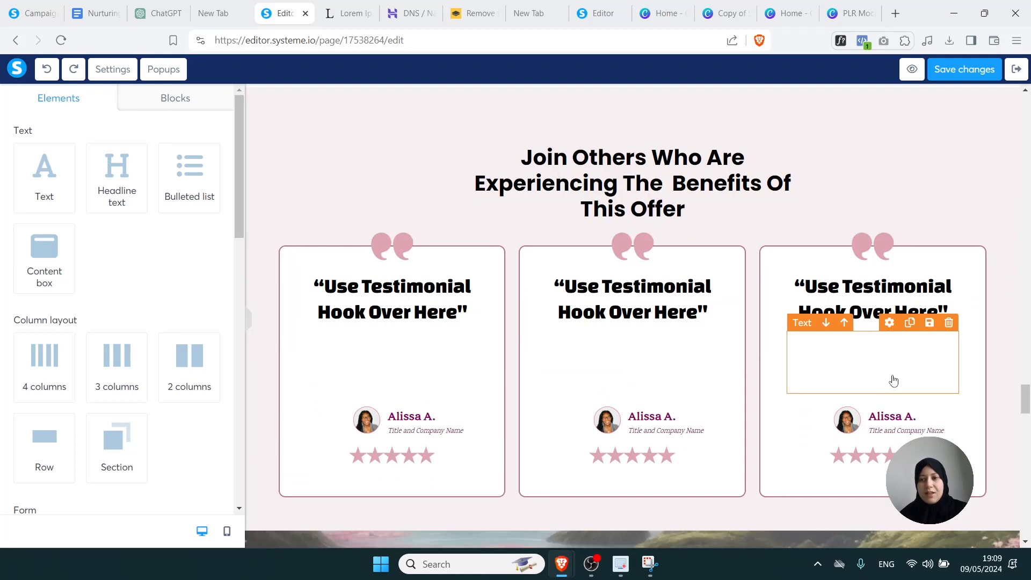
Colour the quote text of the third, middle and first testimonial cards black
drag(1024, 404, 1026, 414)
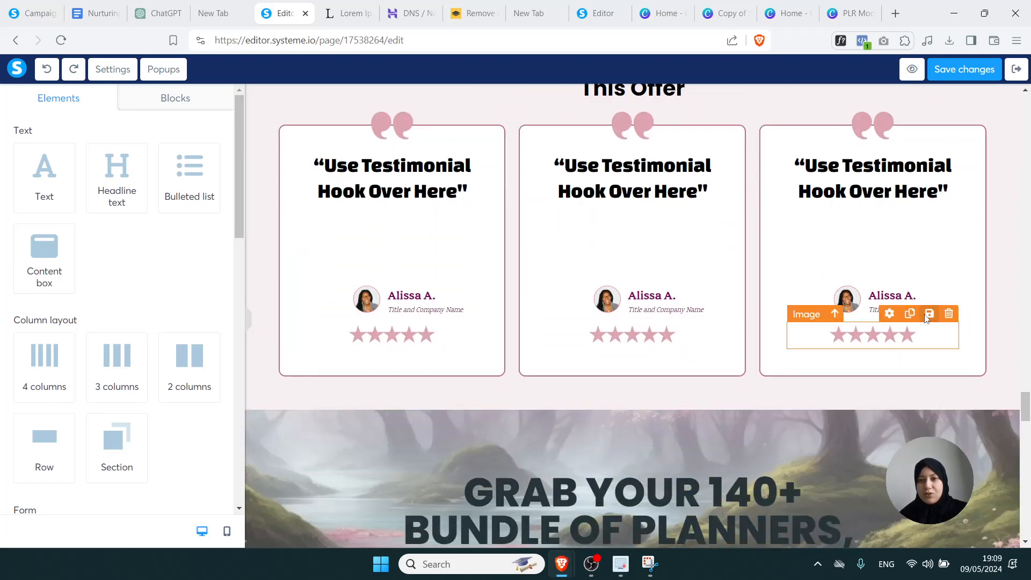
click(902, 264)
drag(910, 262, 784, 218)
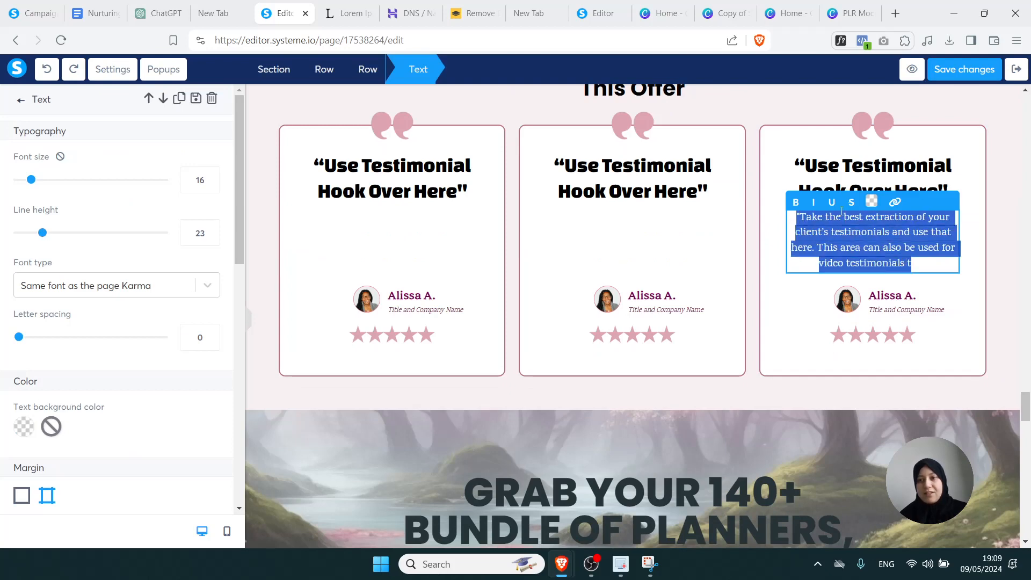
click(871, 201)
click(945, 290)
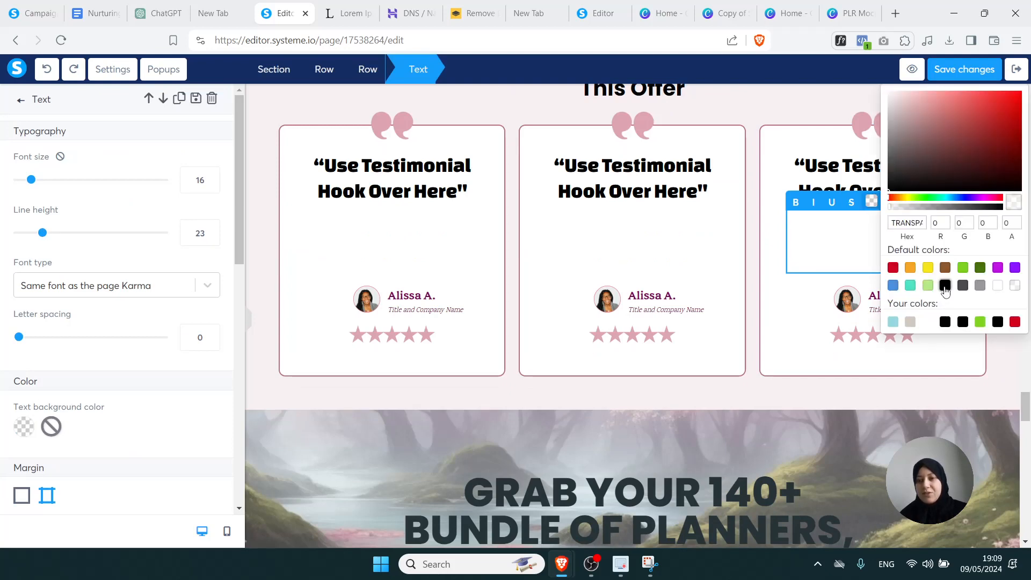
click(706, 260)
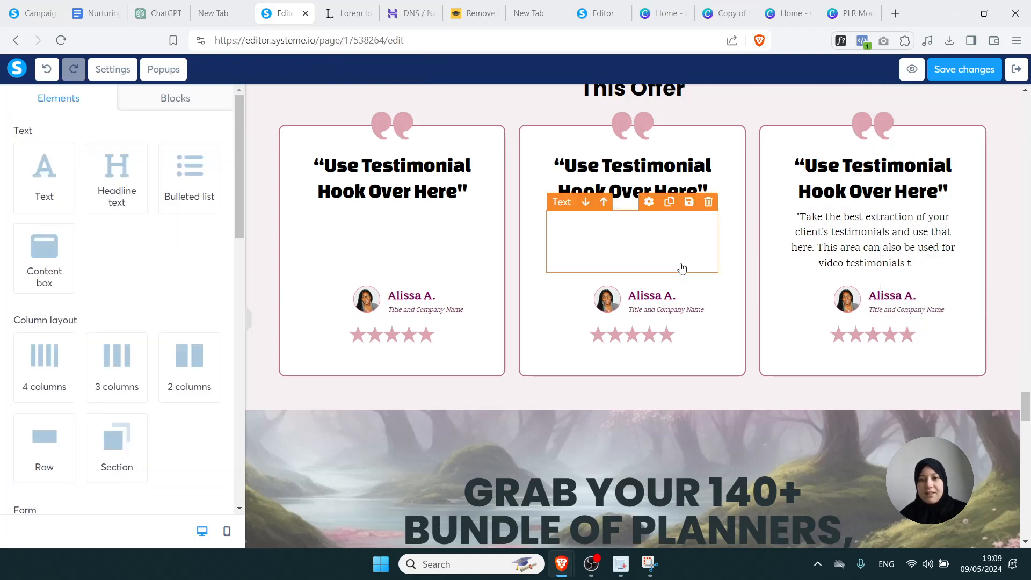
drag(701, 267, 551, 217)
click(631, 202)
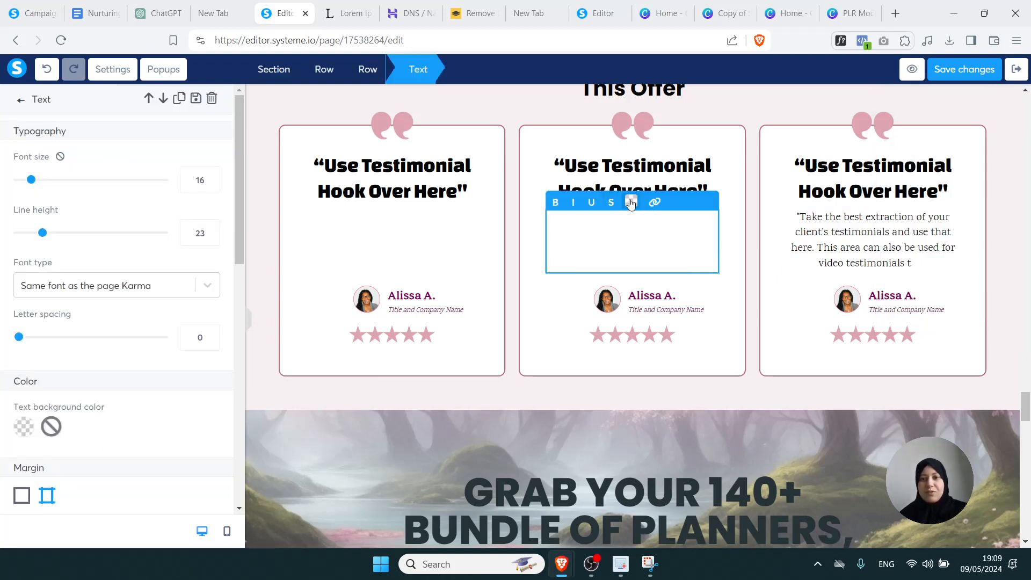
click(704, 290)
click(418, 261)
drag(418, 261, 313, 217)
click(390, 201)
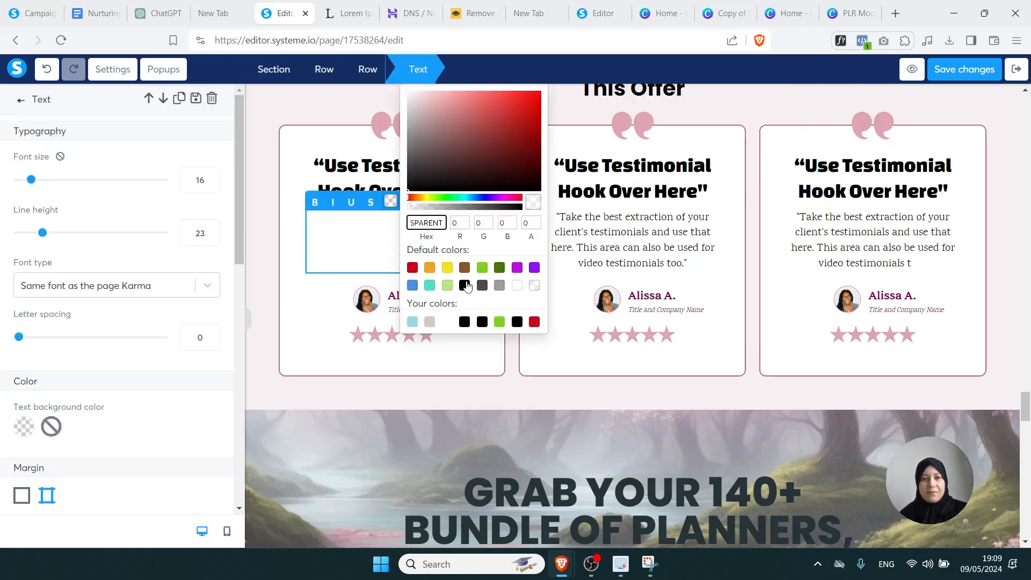
click(465, 287)
click(569, 301)
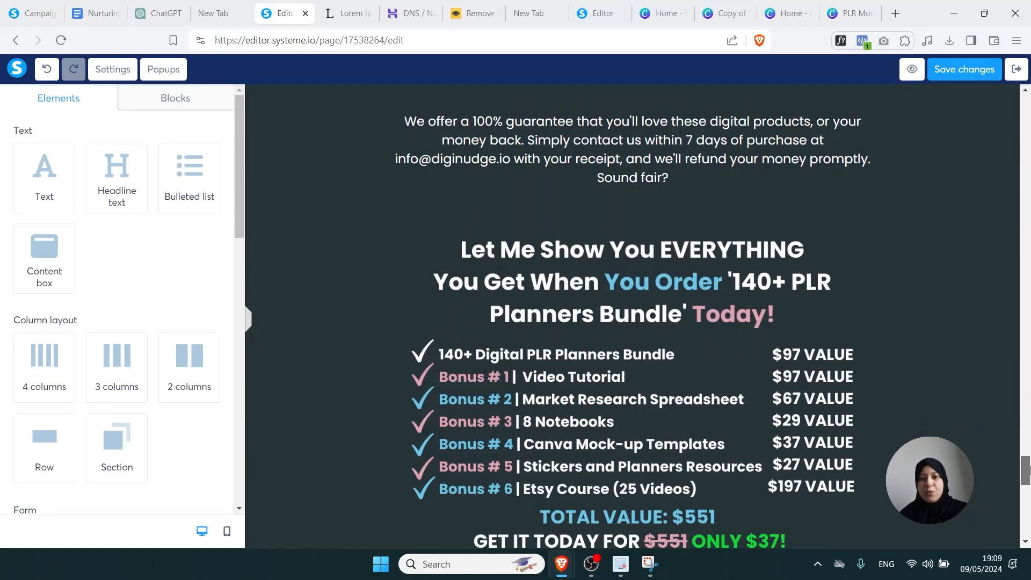
drag(1026, 470, 1029, 504)
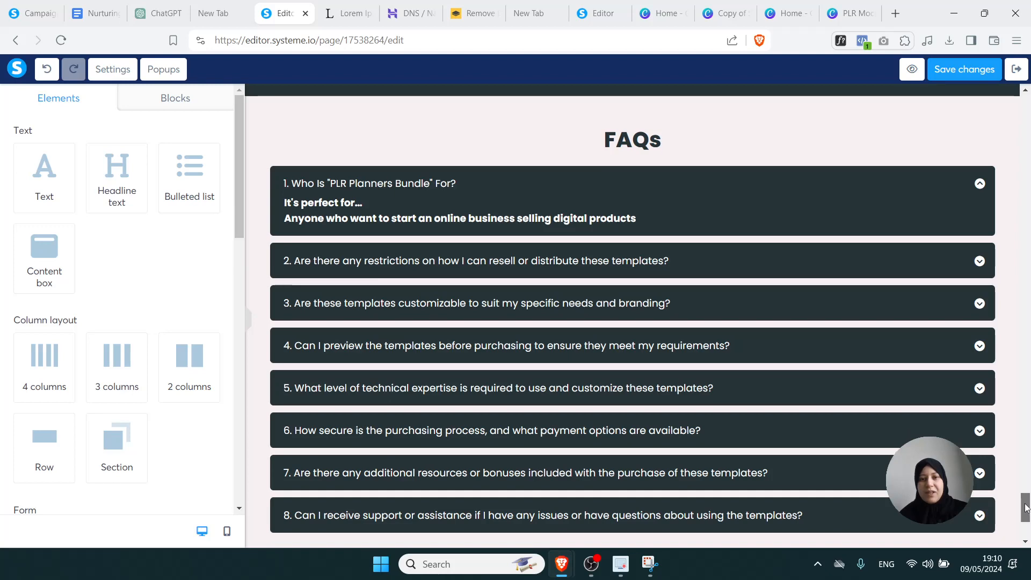
Change the first FAQ item to 'Question 1' with the answer 'Your Answer 1'
scroll(1026, 507, down, 1)
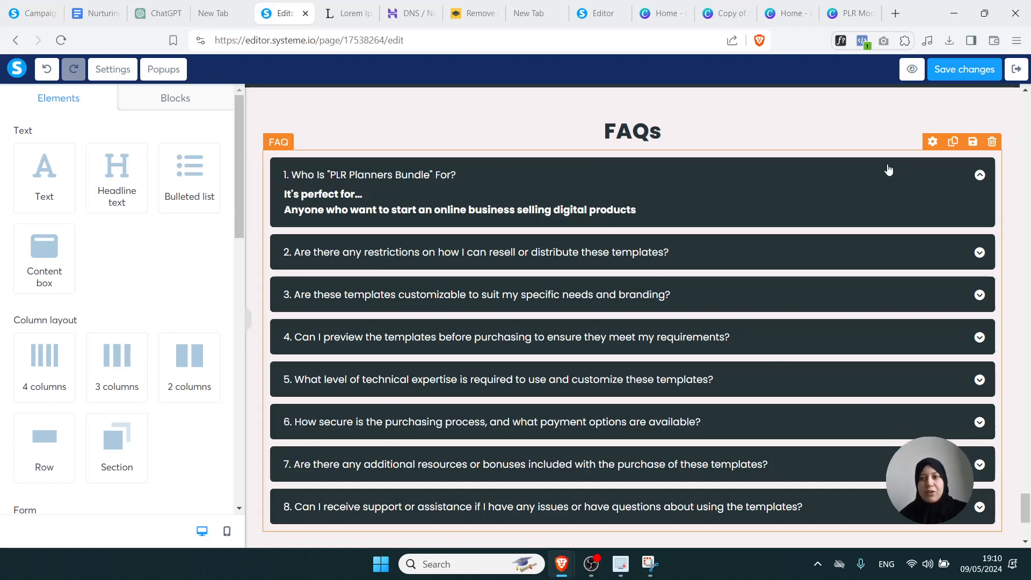
click(933, 152)
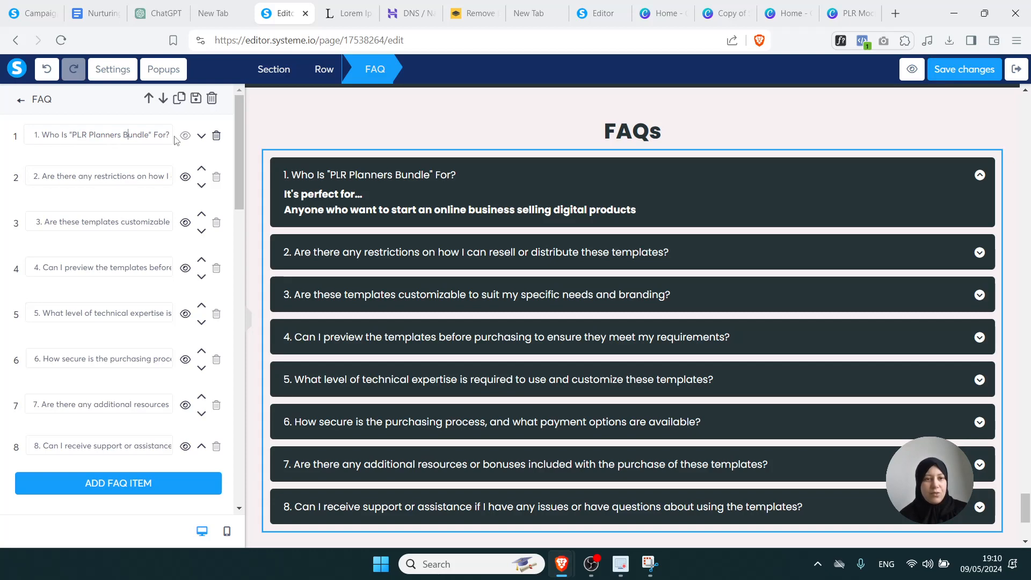
drag(171, 136, 42, 134)
text(Question 1)
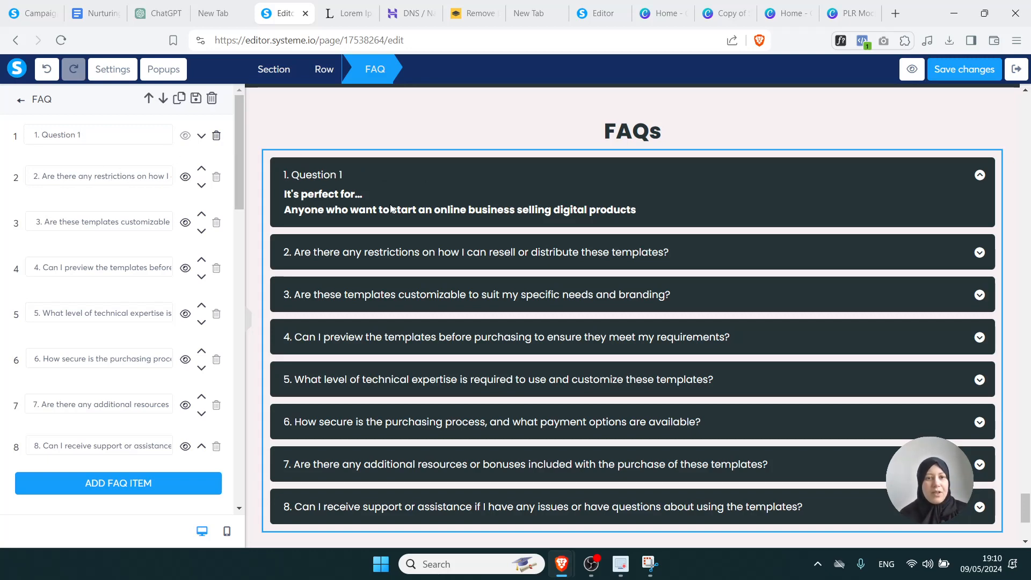
click(351, 201)
click(321, 196)
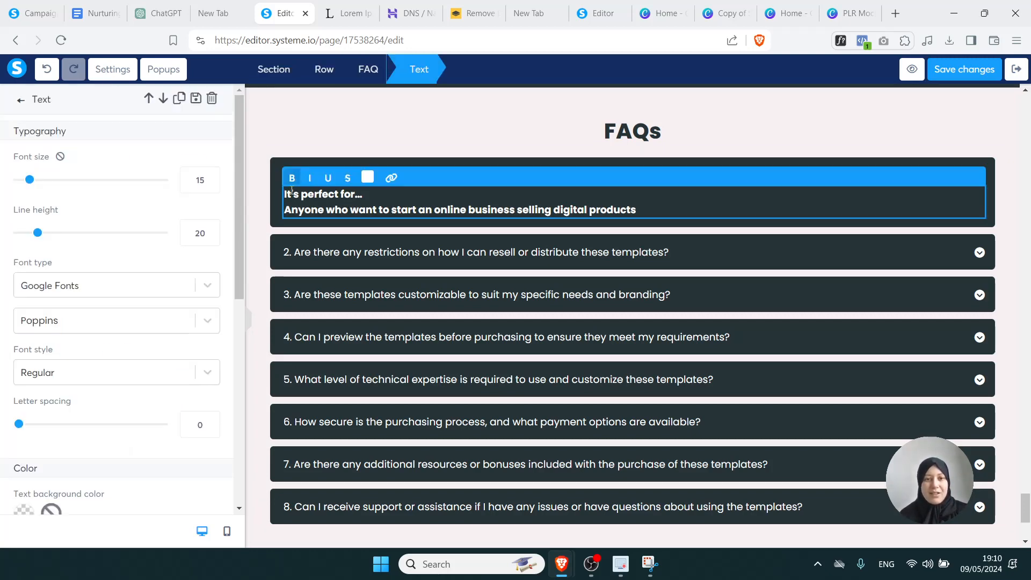
drag(290, 190, 644, 210)
text(Your )
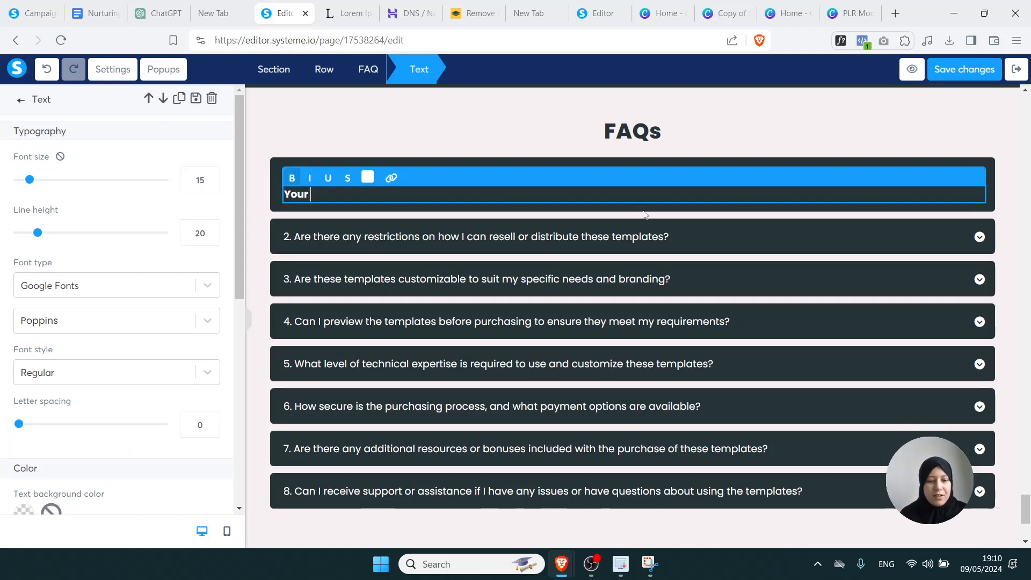
text(Answer 1)
click(268, 278)
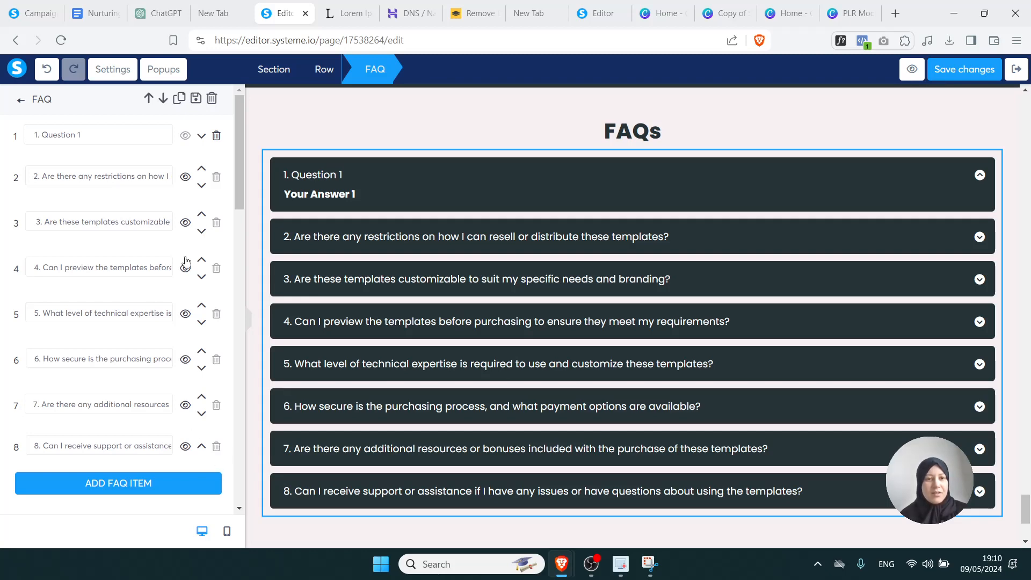
Replace the eighth FAQ item with 'How does your product work?' and save the page
click(118, 446)
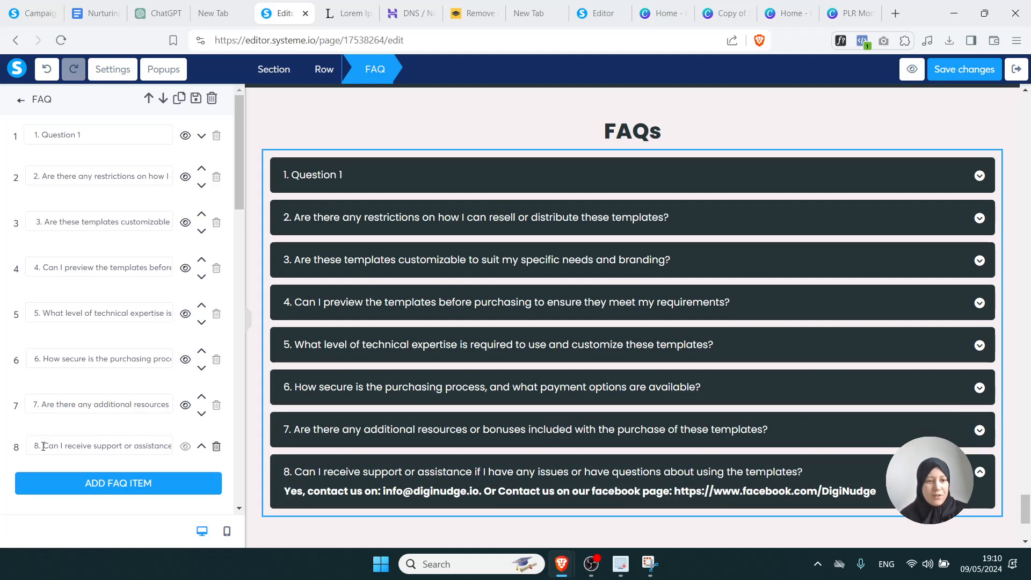
click(216, 446)
click(581, 116)
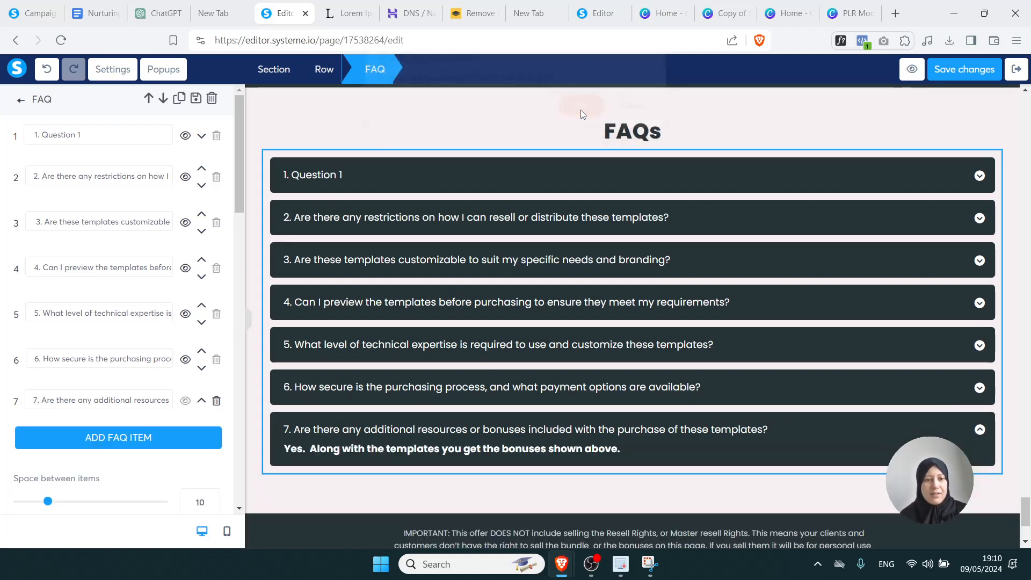
click(110, 441)
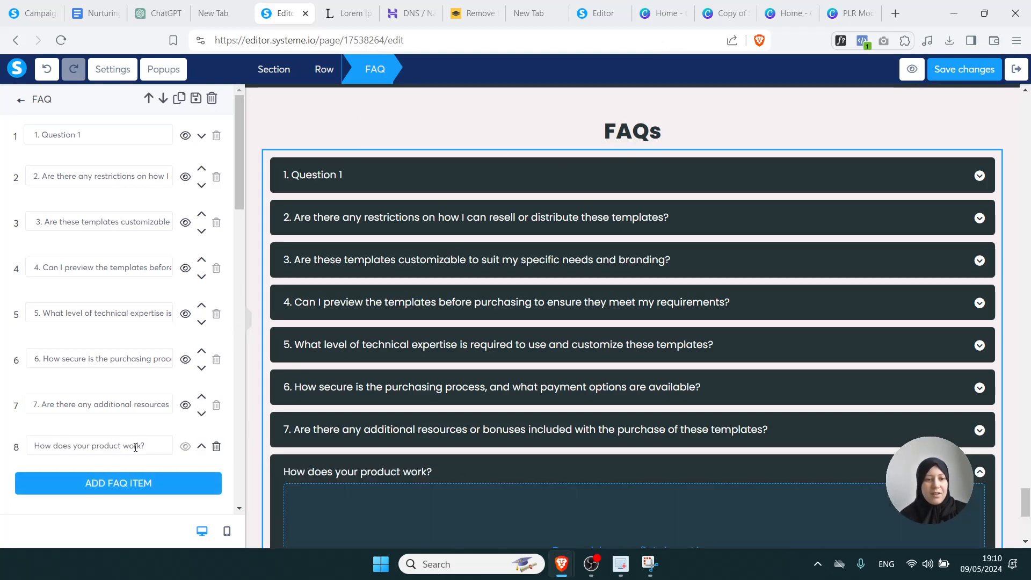
drag(147, 447, 33, 447)
click(149, 462)
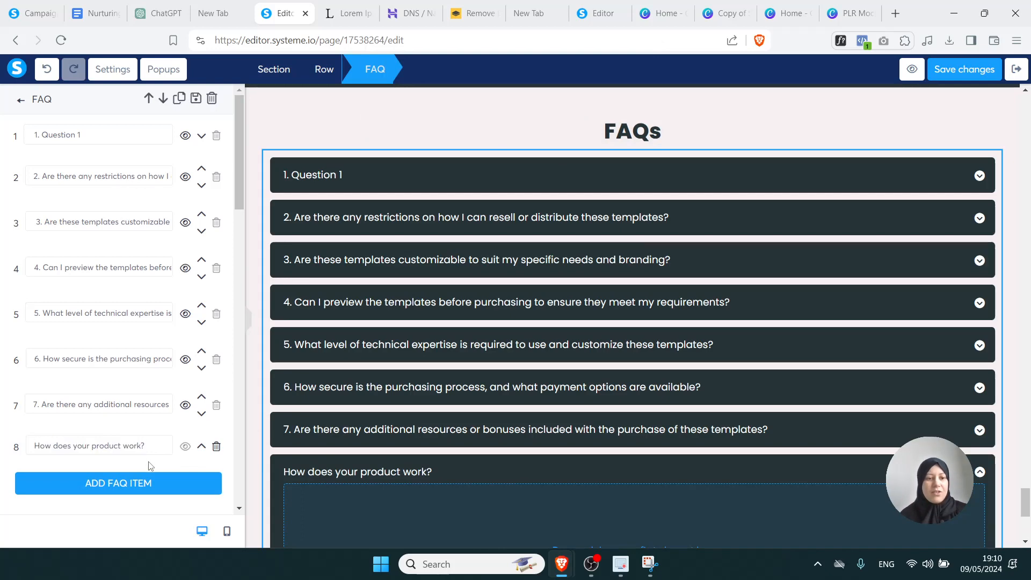
click(902, 146)
click(953, 71)
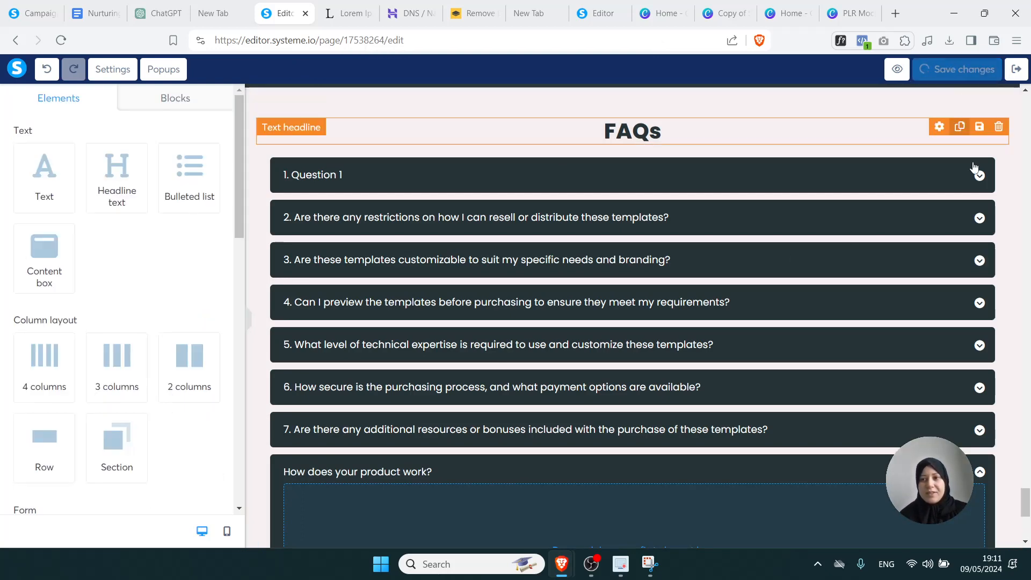
Keep the CALL TO ACTION button on Next step URL, then save and exit the sales page editor
drag(1027, 499, 1027, 520)
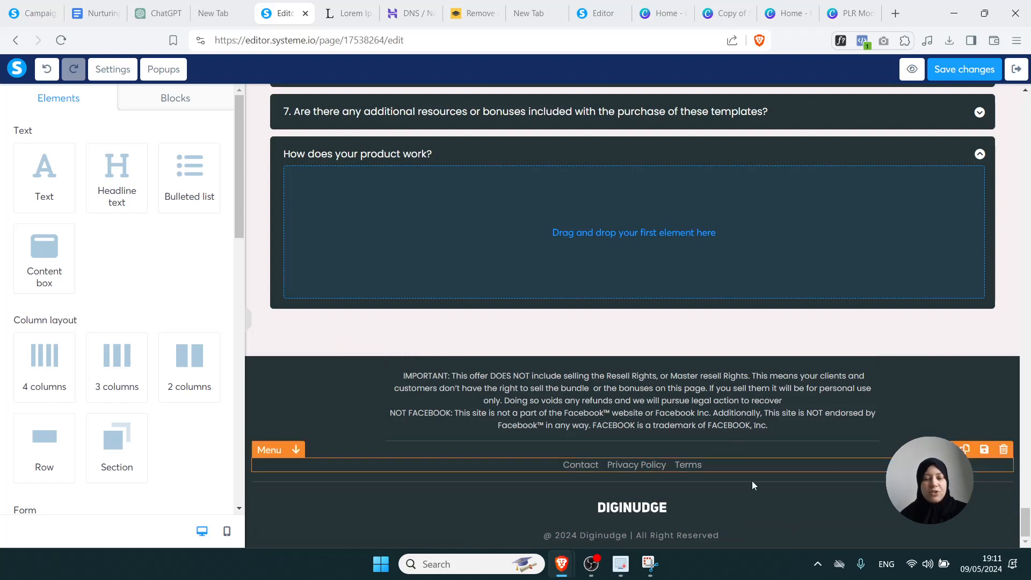
drag(1025, 532, 1022, 144)
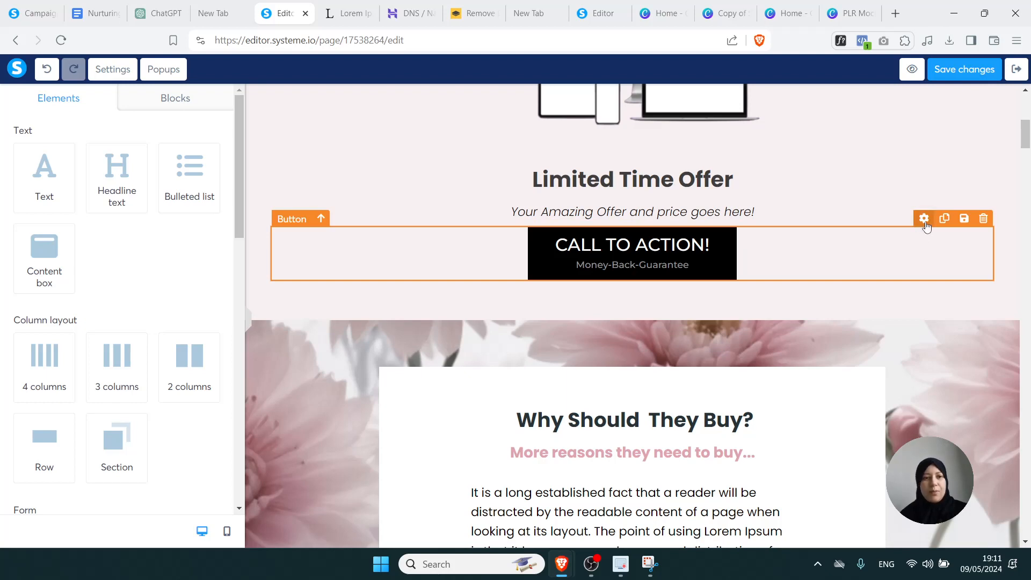
click(924, 219)
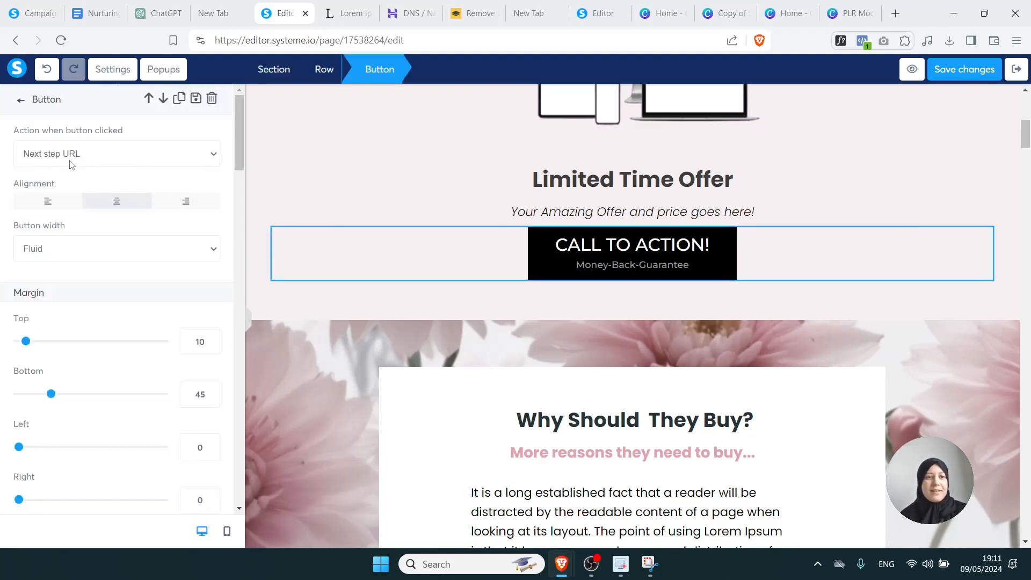
click(208, 155)
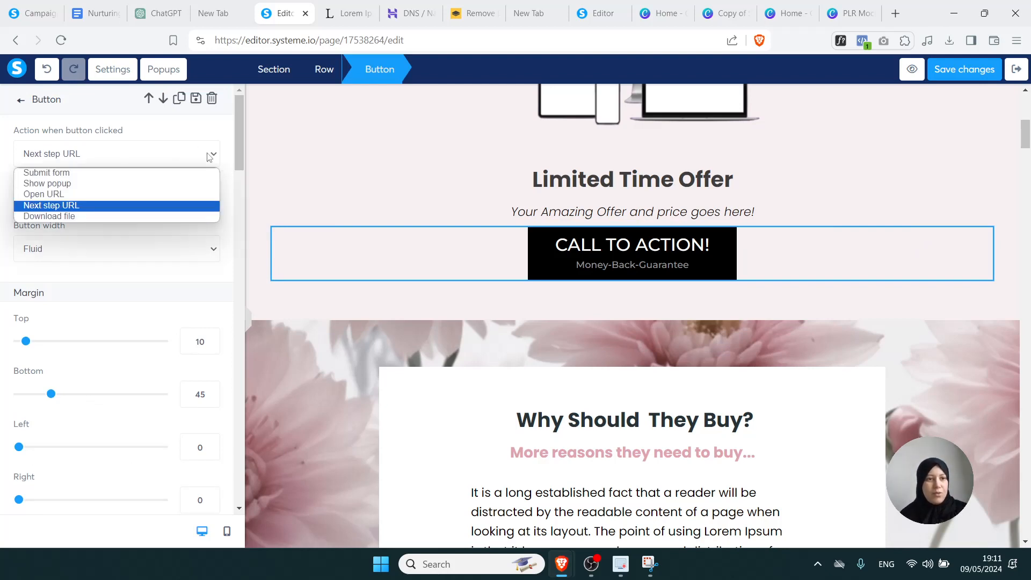
click(138, 207)
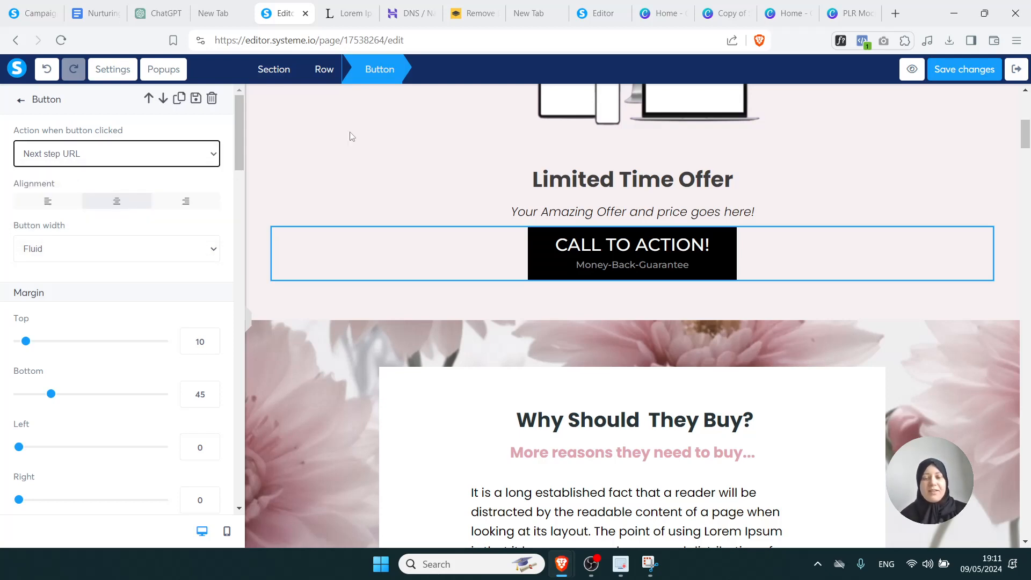
click(962, 70)
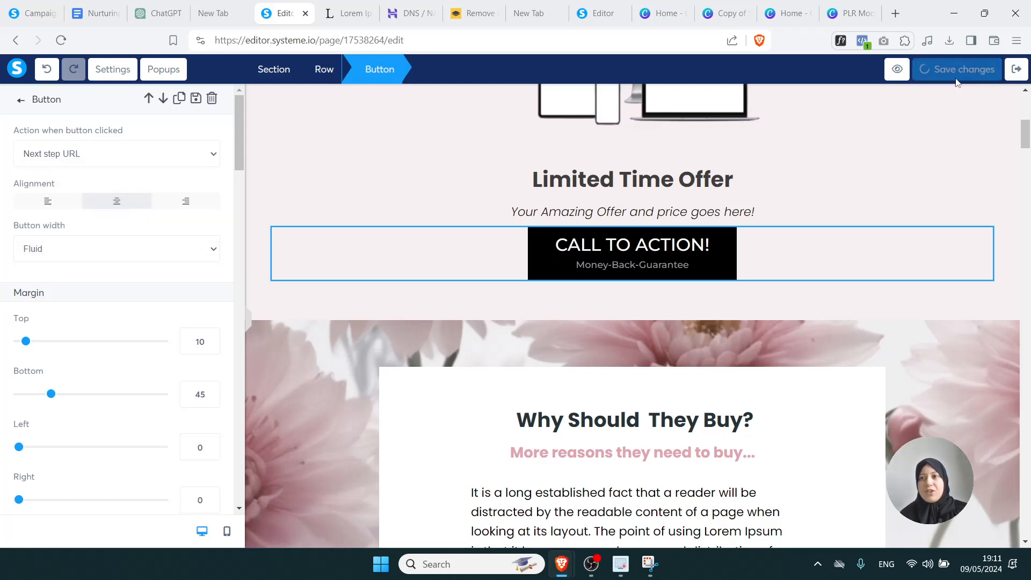
click(1016, 71)
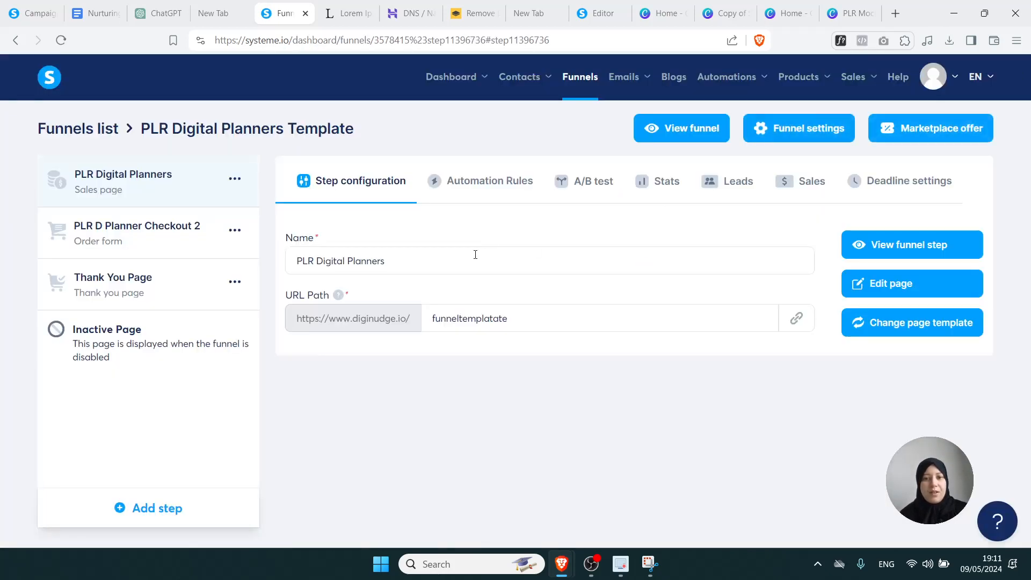
Review the sales step's name and URL path, then open PLR D Planner Checkout 2 in the editor
drag(391, 260, 284, 267)
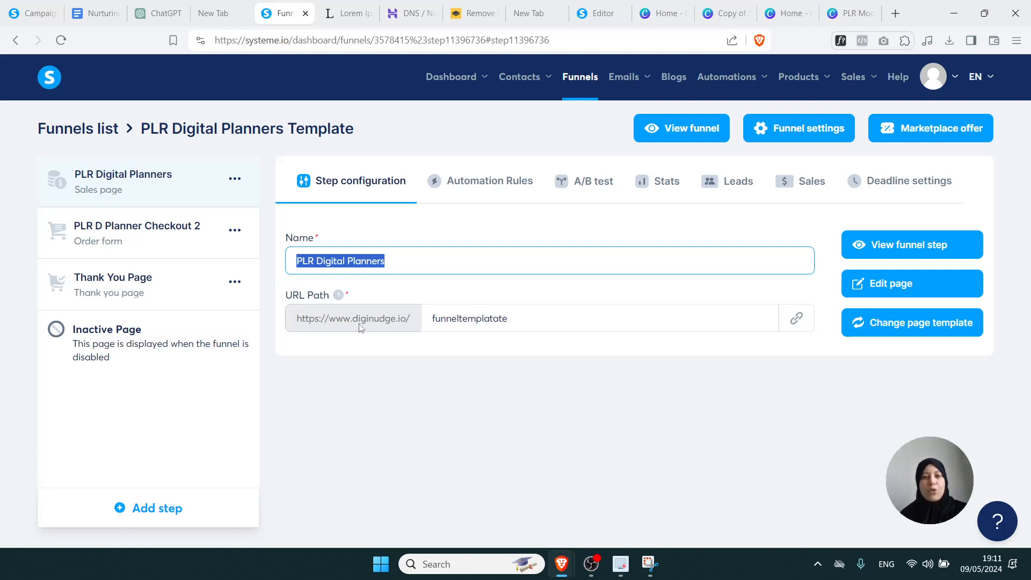
click(375, 344)
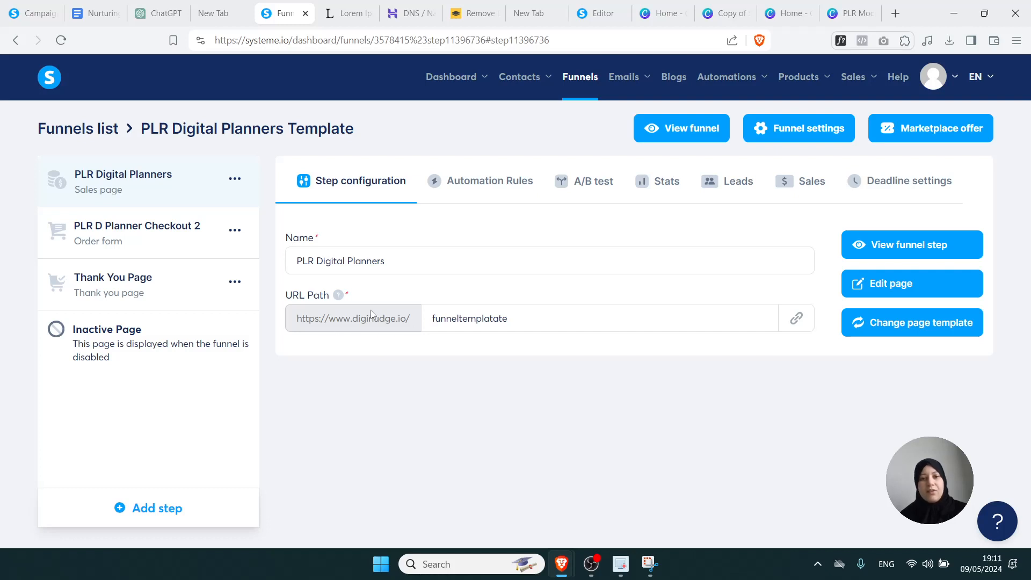
double_click(522, 319)
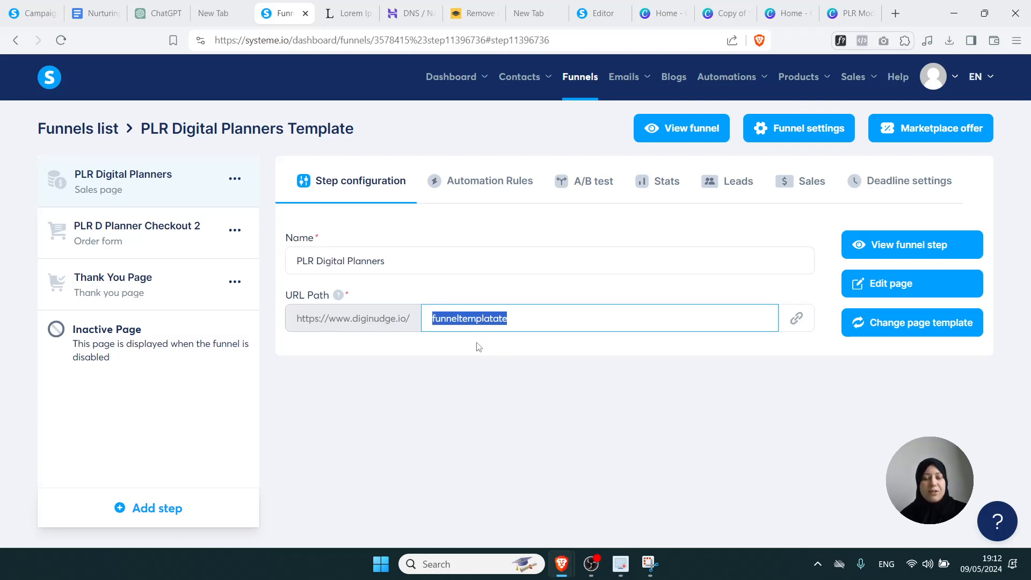
click(178, 236)
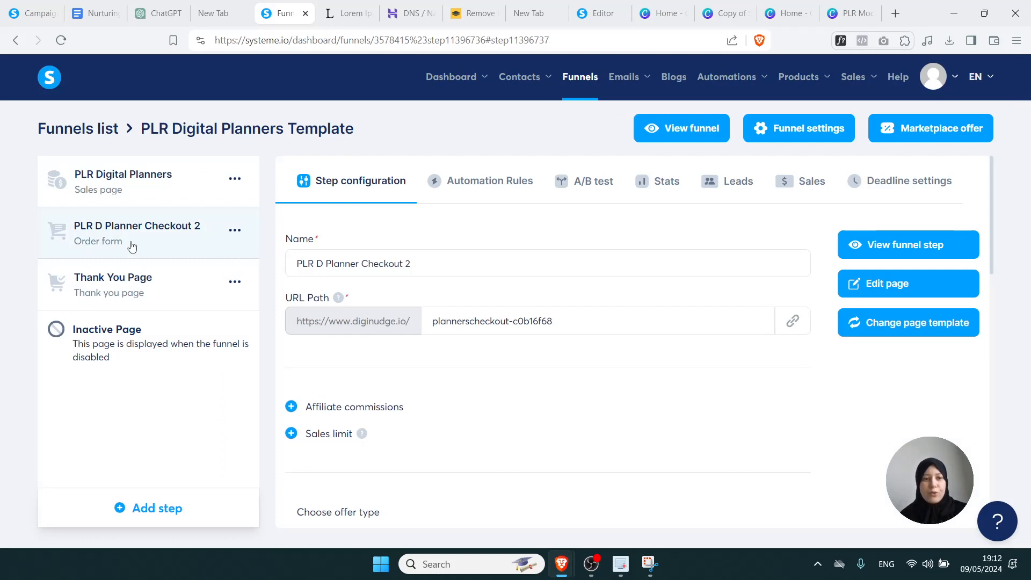
click(894, 286)
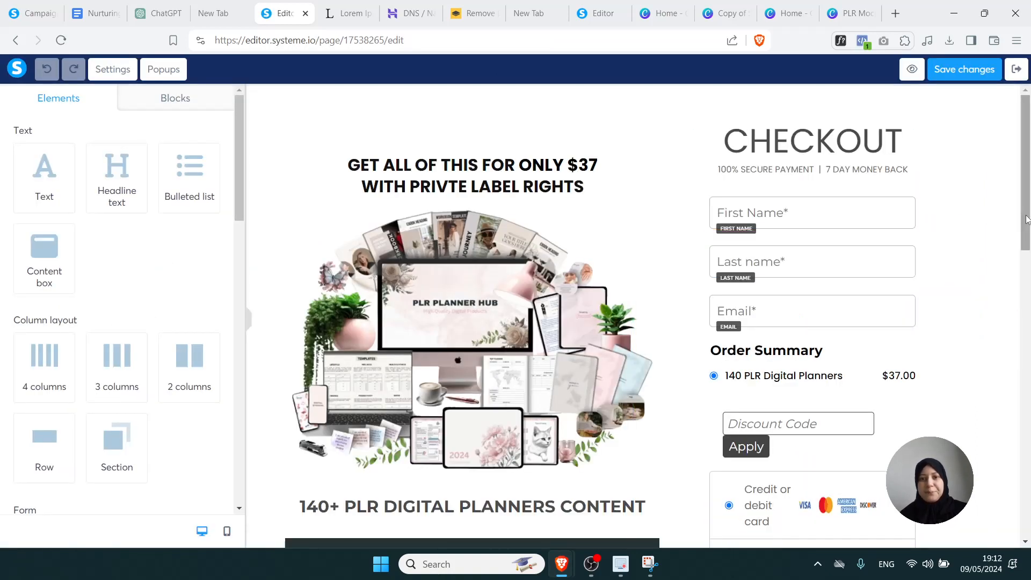
Swap the checkout's planner bundle image for the empty device mockup from Your Images
click(591, 199)
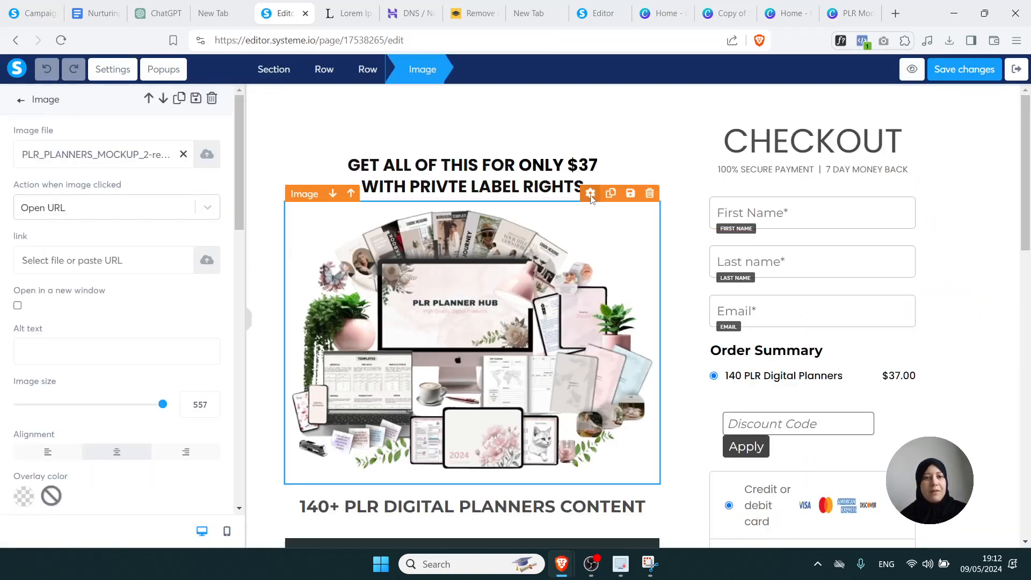
click(183, 154)
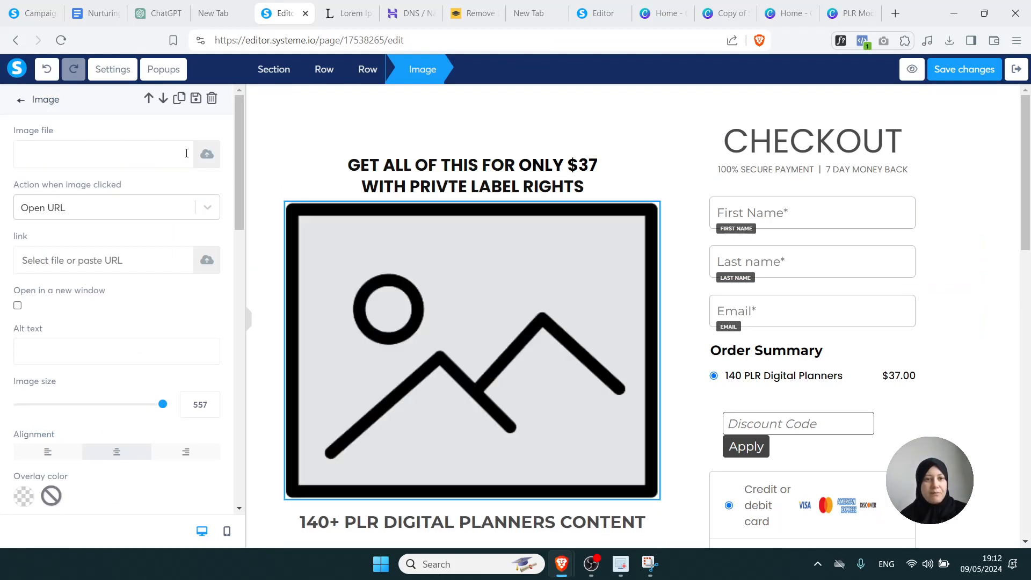
click(215, 163)
click(582, 156)
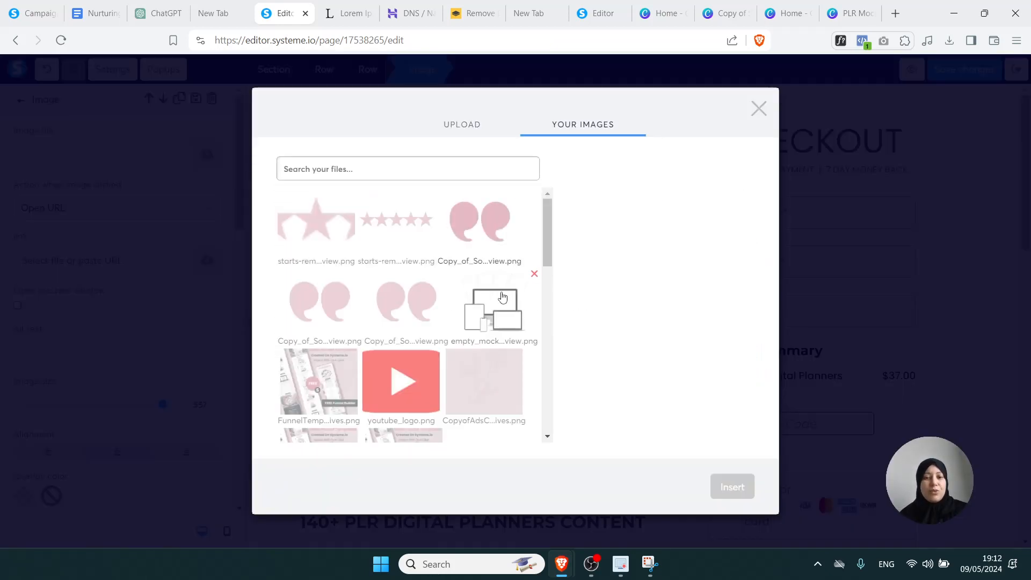
click(490, 311)
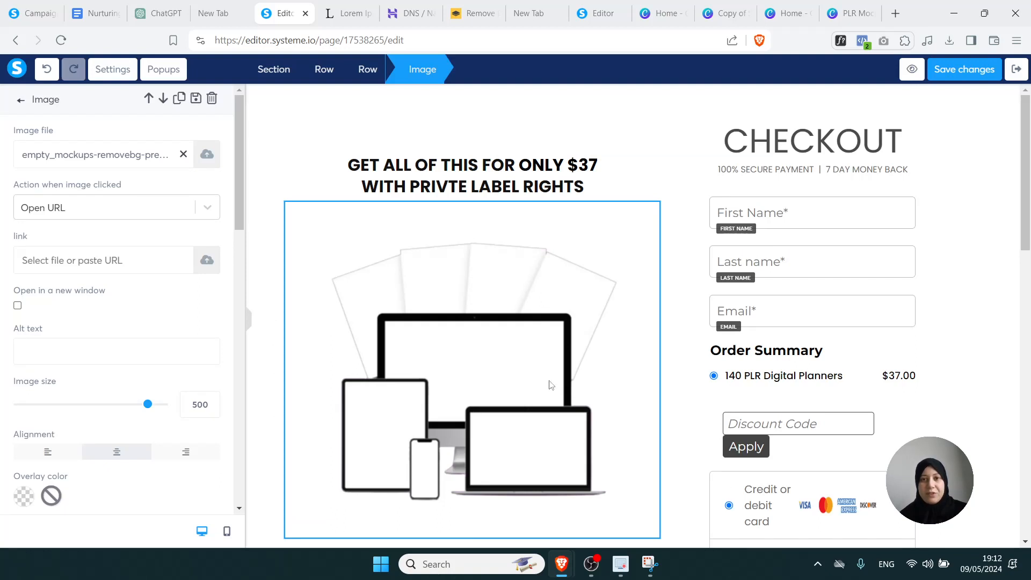
Start editing the checkout headline with its last words selected
click(585, 176)
click(585, 187)
drag(584, 186, 461, 188)
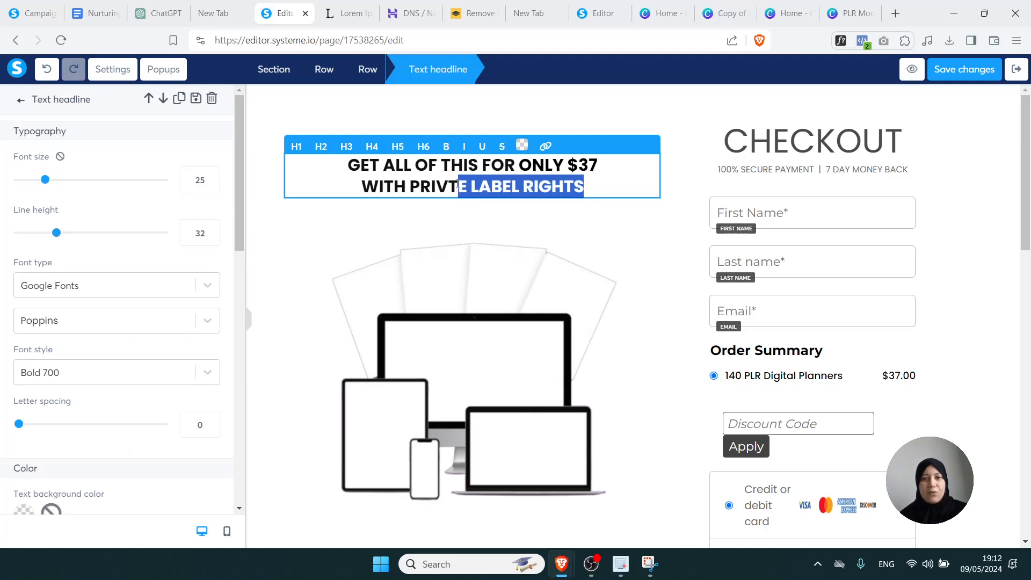
Change the headline price from 37 to XX and delete its 'WITH PRIVTE LABEL RIGHTS' line
click(596, 166)
drag(597, 167, 582, 166)
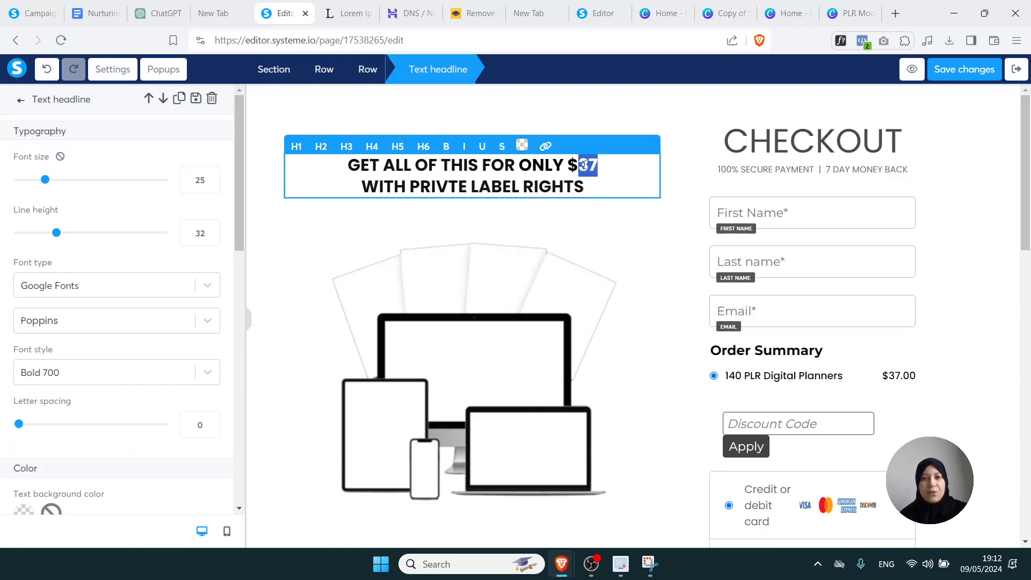
text(XX)
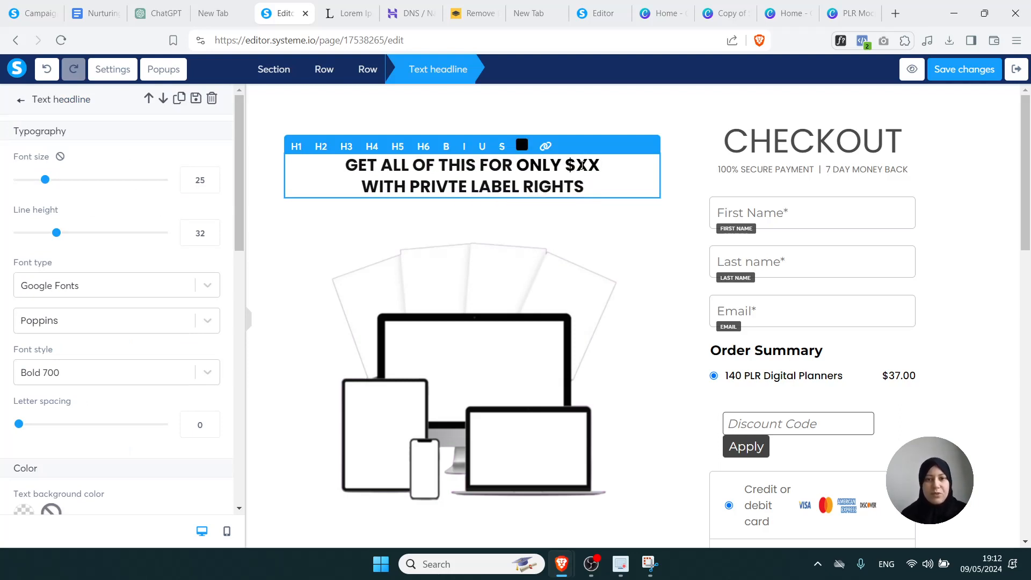
click(597, 210)
click(585, 186)
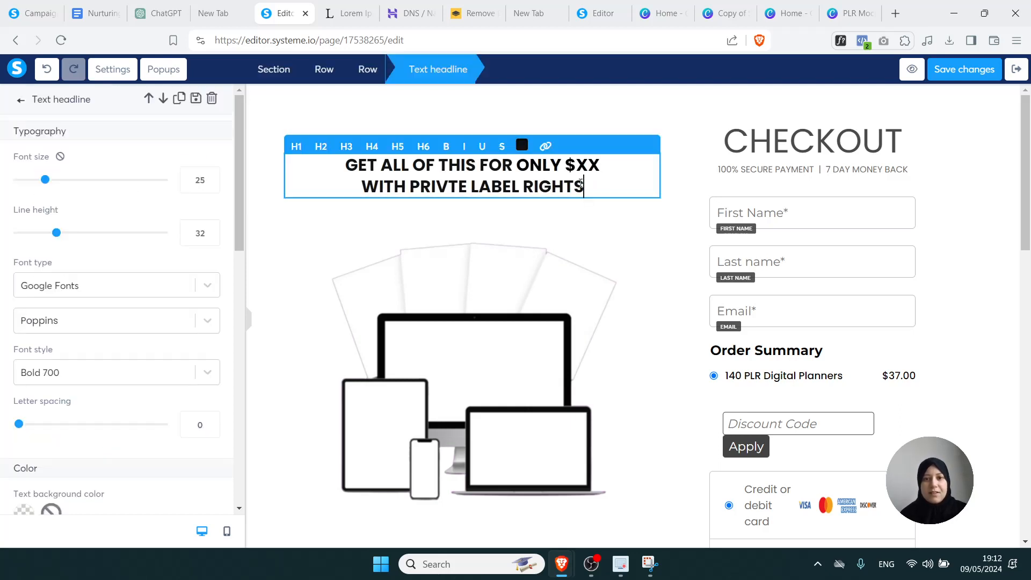
triple_click(433, 192)
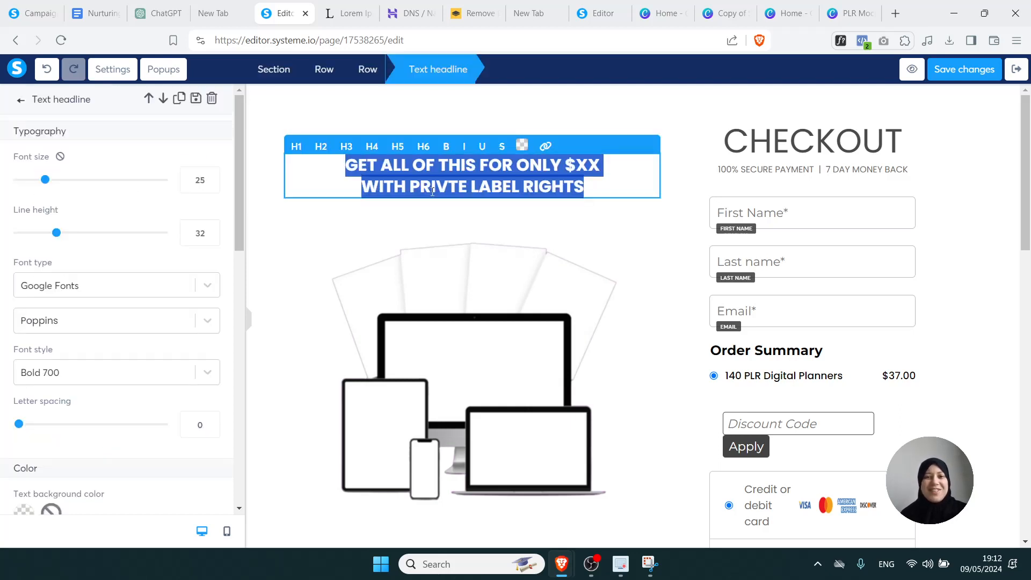
click(525, 188)
drag(595, 187, 364, 187)
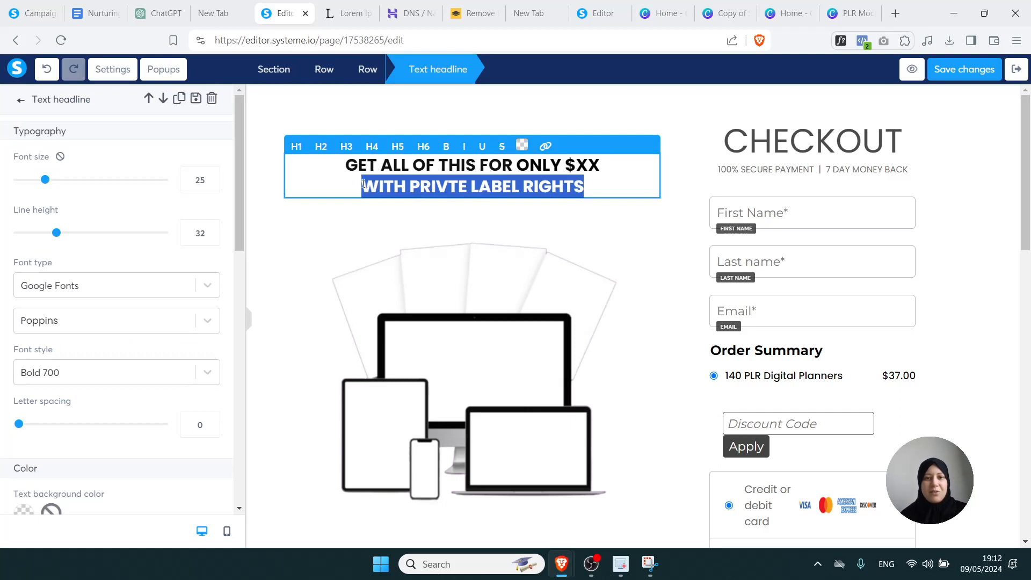
key(BackSpace)
key(BackSpace)
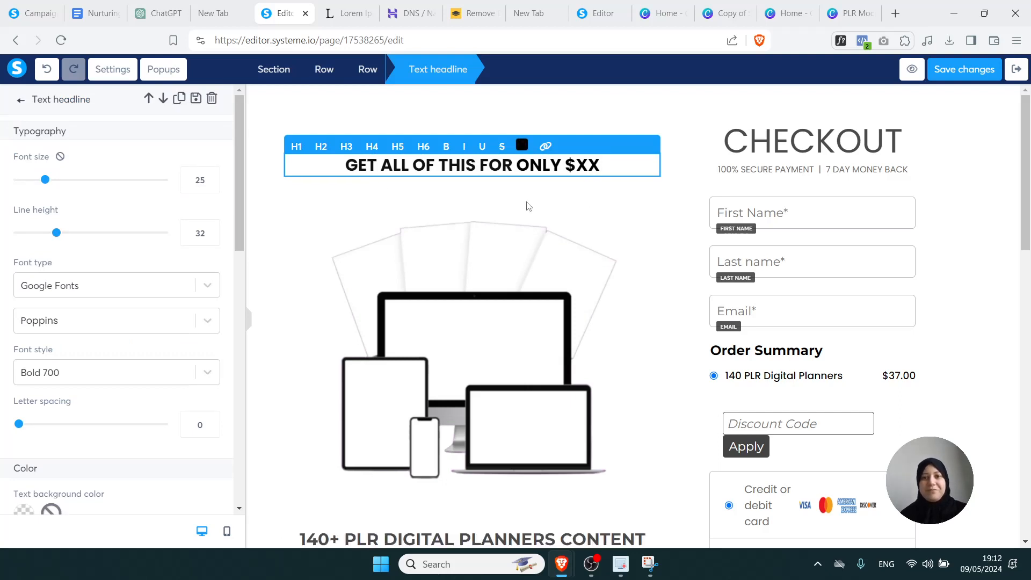
click(779, 206)
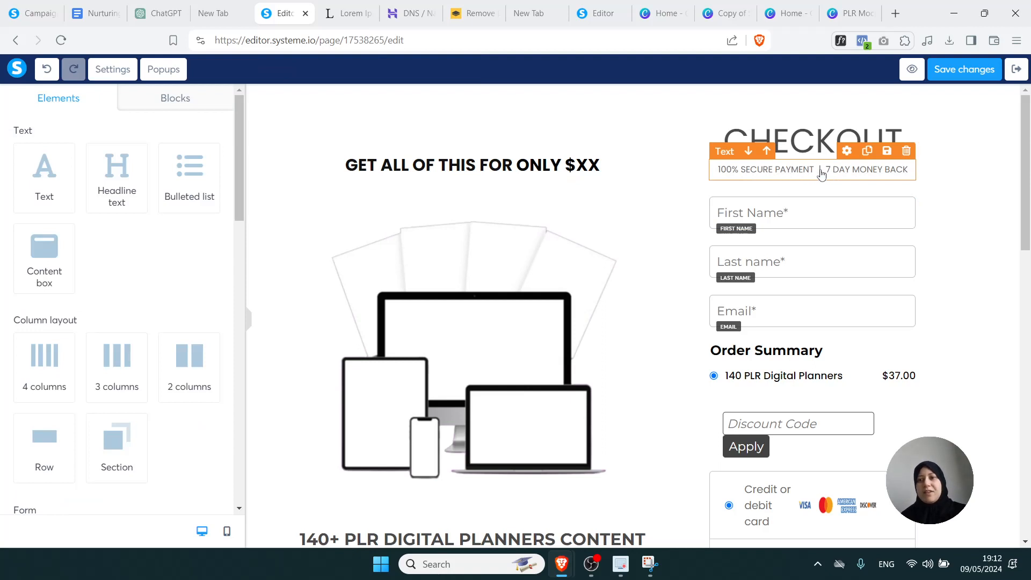
Delete '7 DAY' from the secure payment and money-back line
click(851, 170)
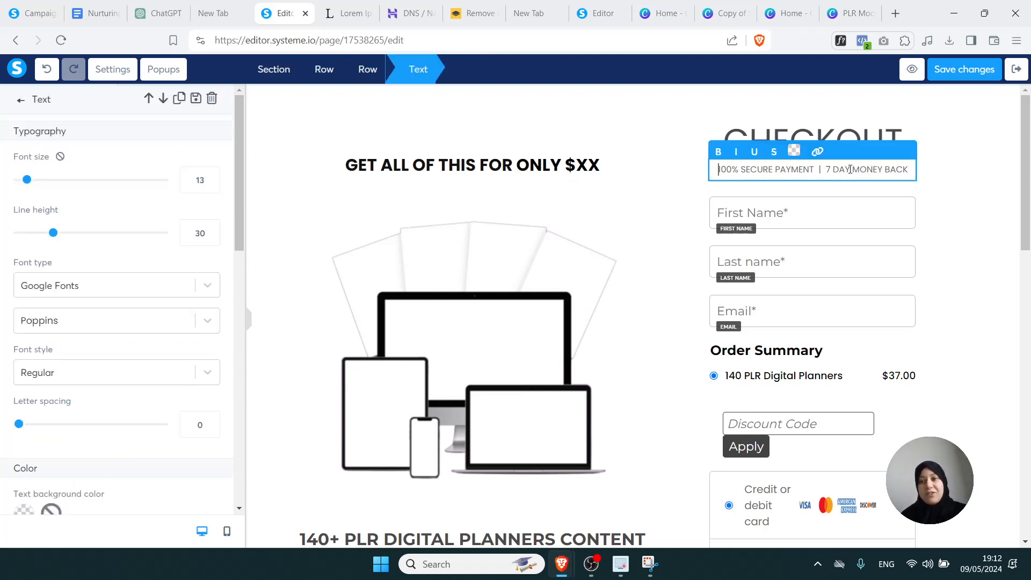
drag(825, 167, 849, 162)
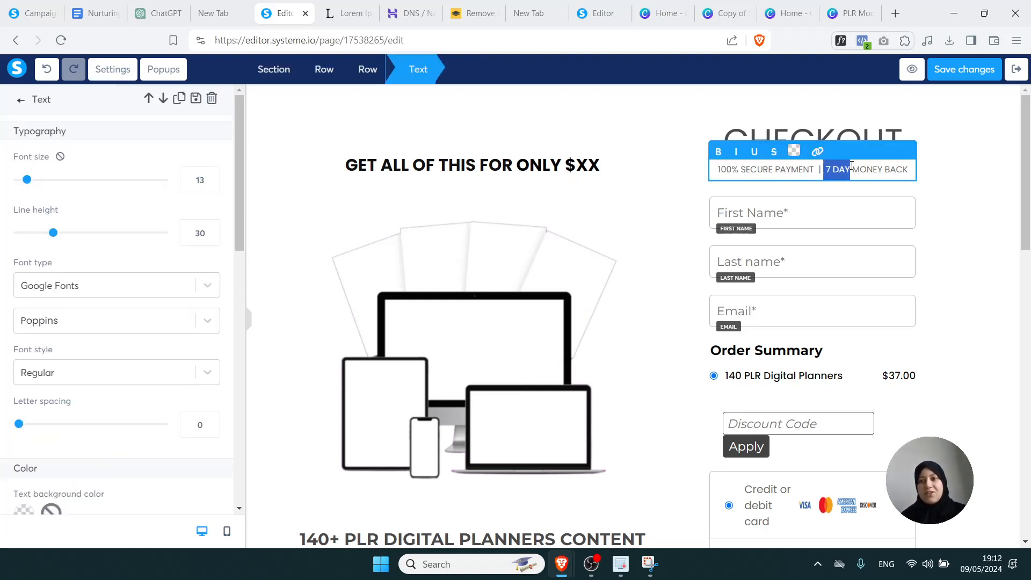
key(BackSpace)
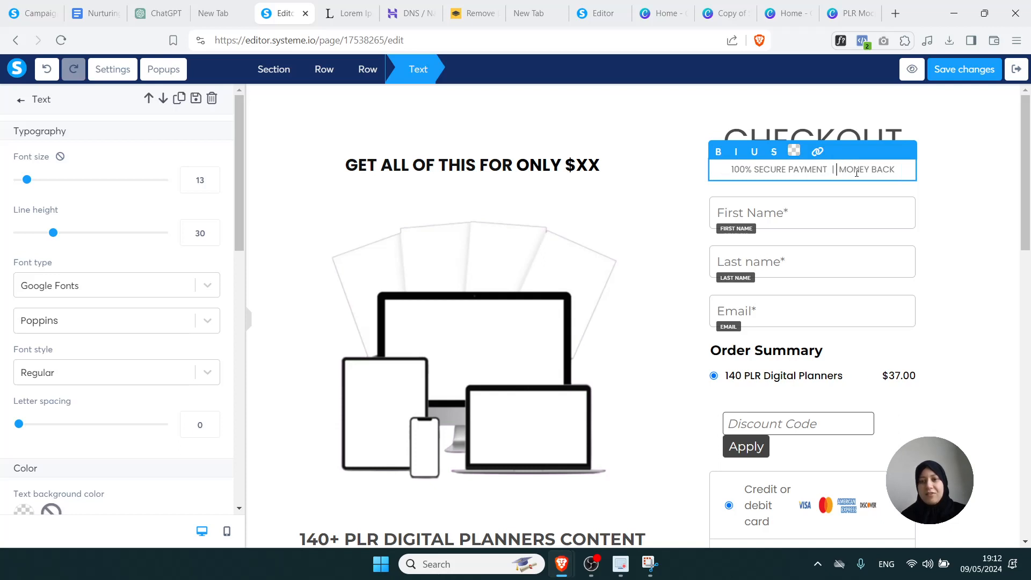
click(935, 188)
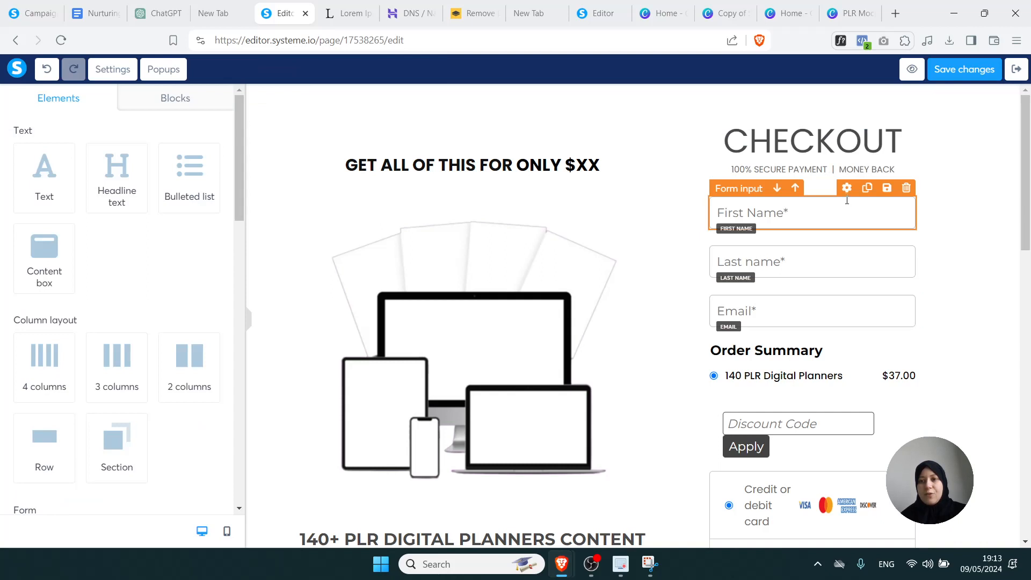
Switch the First Name field's input type to Country and back to First name, dropping the asterisk
click(846, 189)
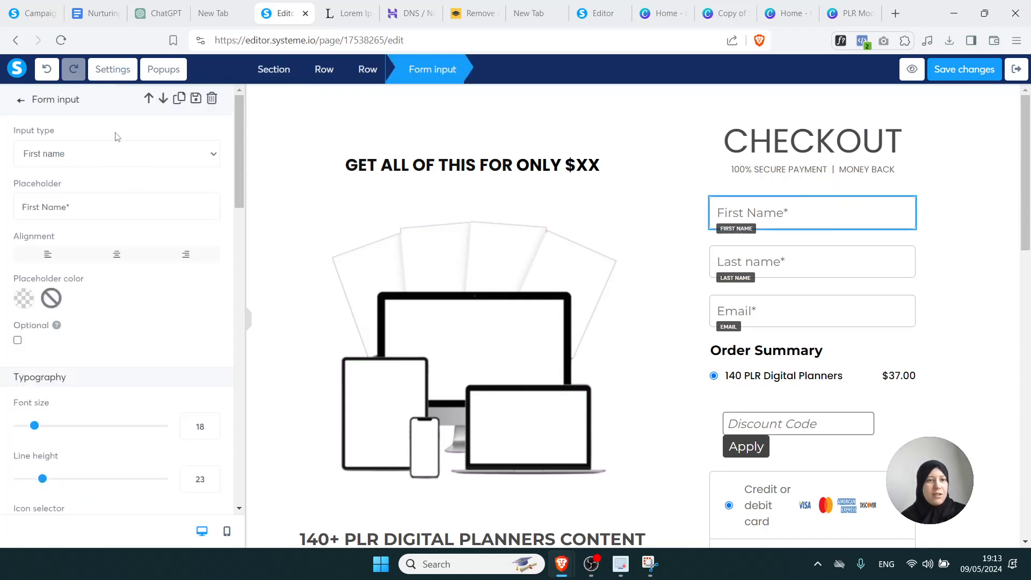
click(214, 158)
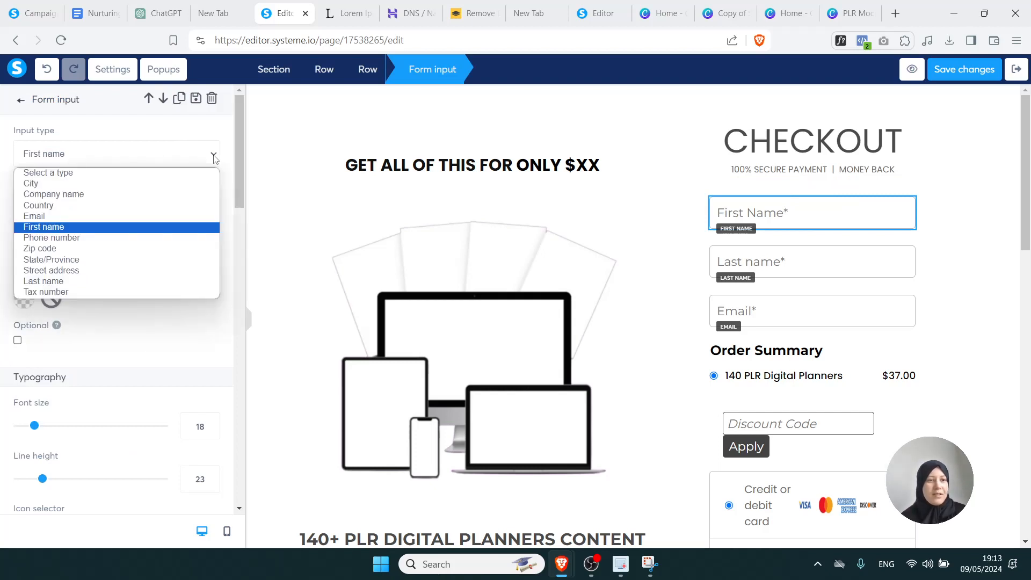
click(163, 214)
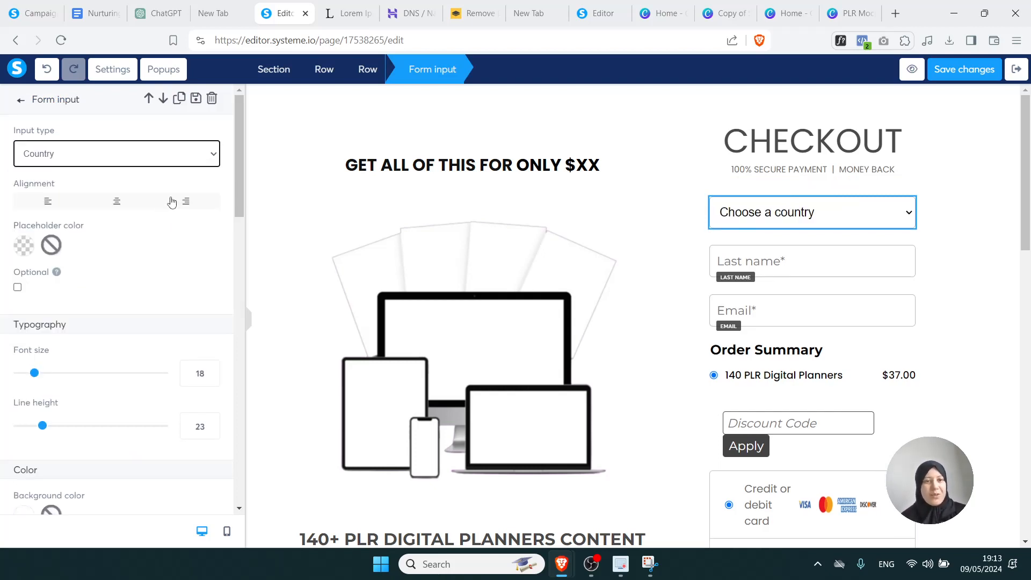
click(214, 155)
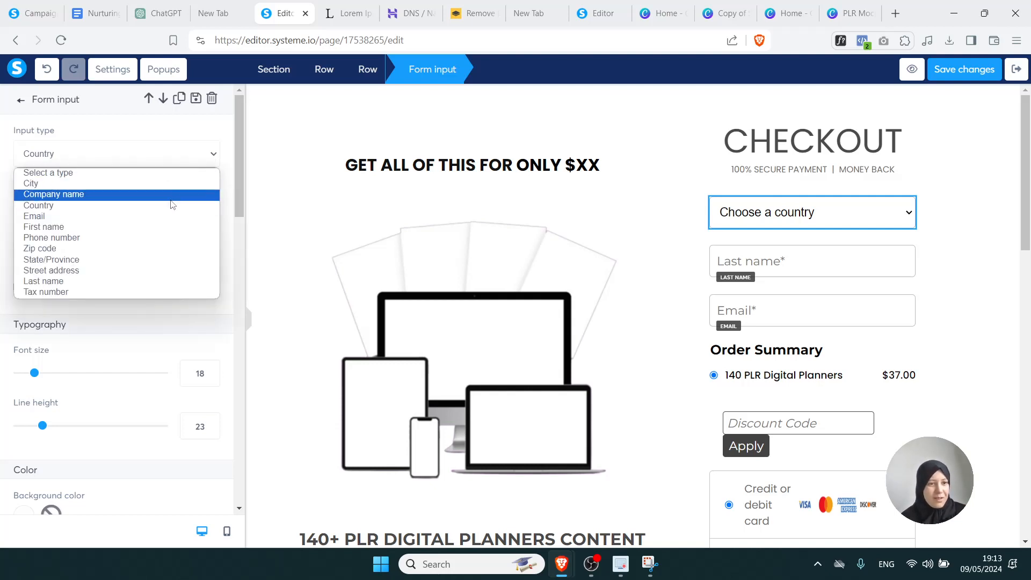
click(153, 227)
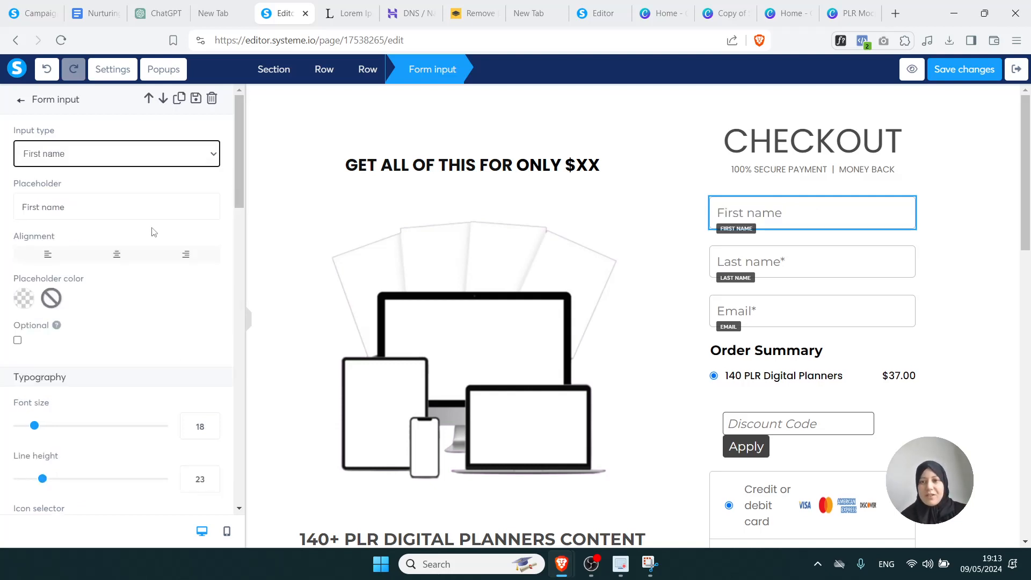
click(922, 261)
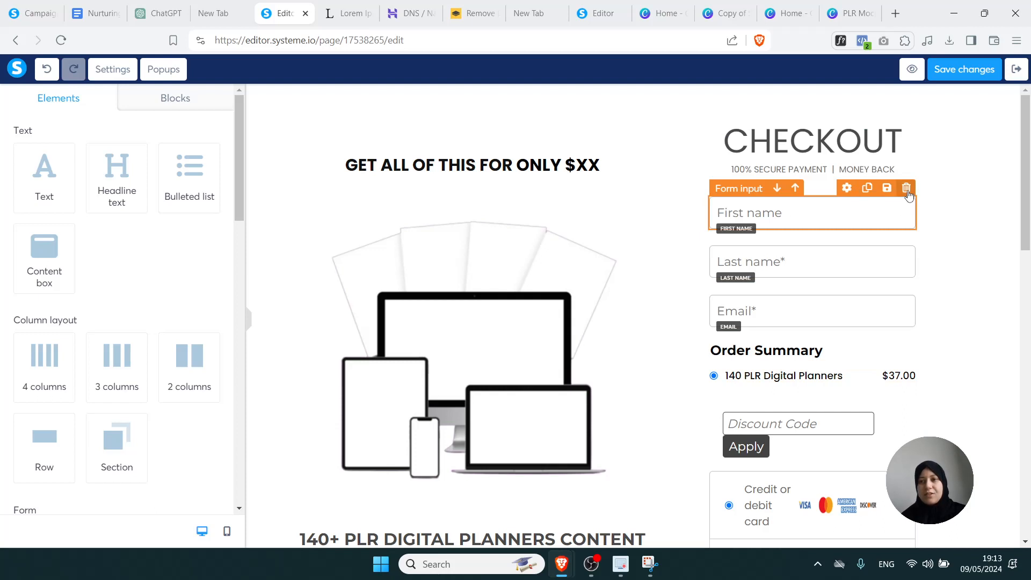
scroll(945, 239, down, 3)
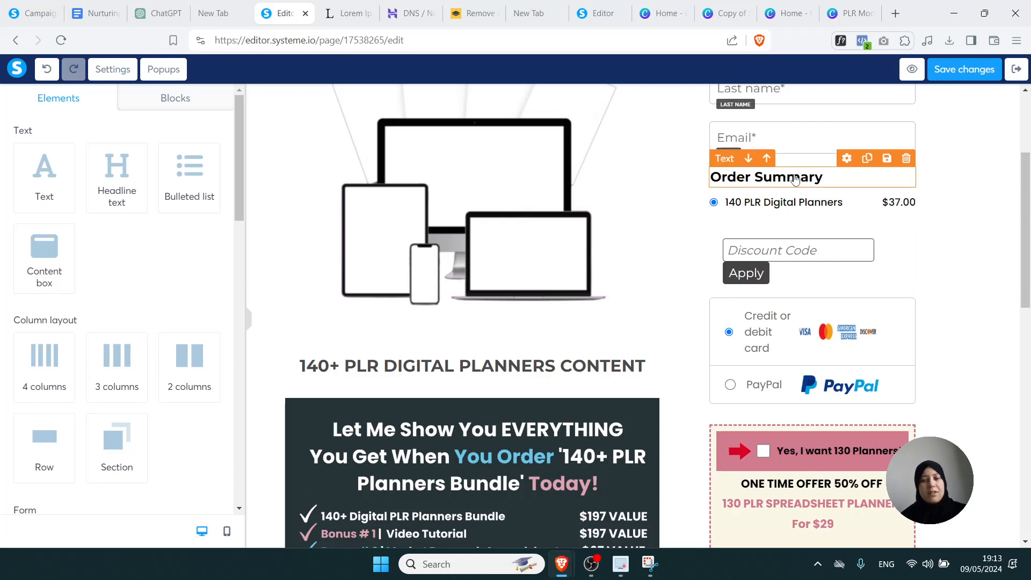
click(847, 157)
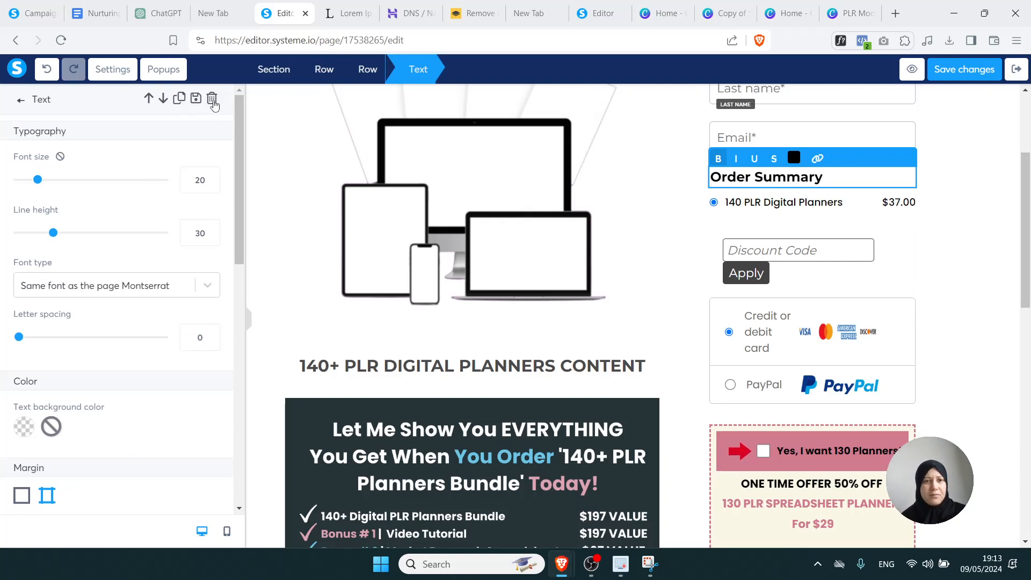
click(955, 201)
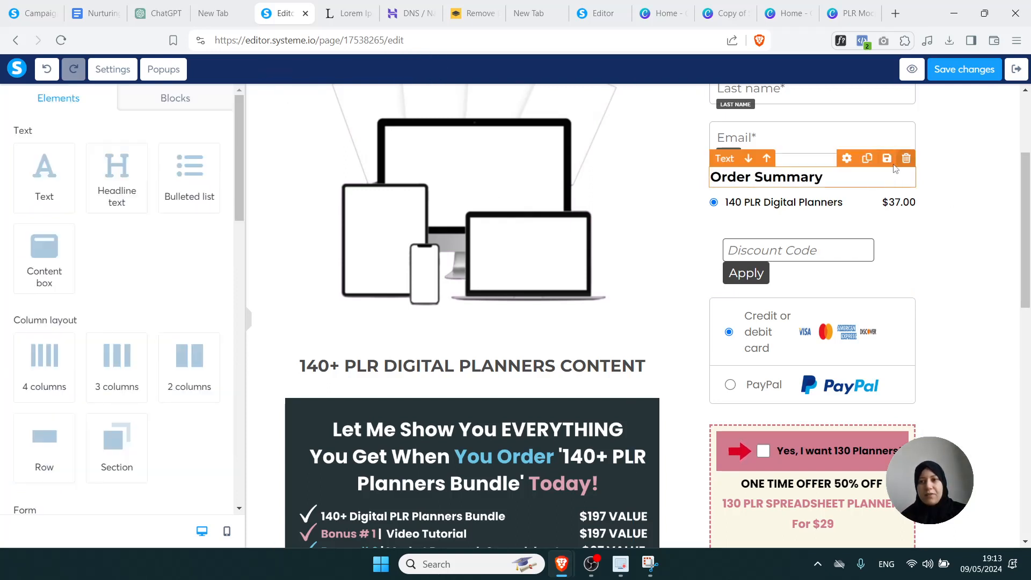
click(827, 178)
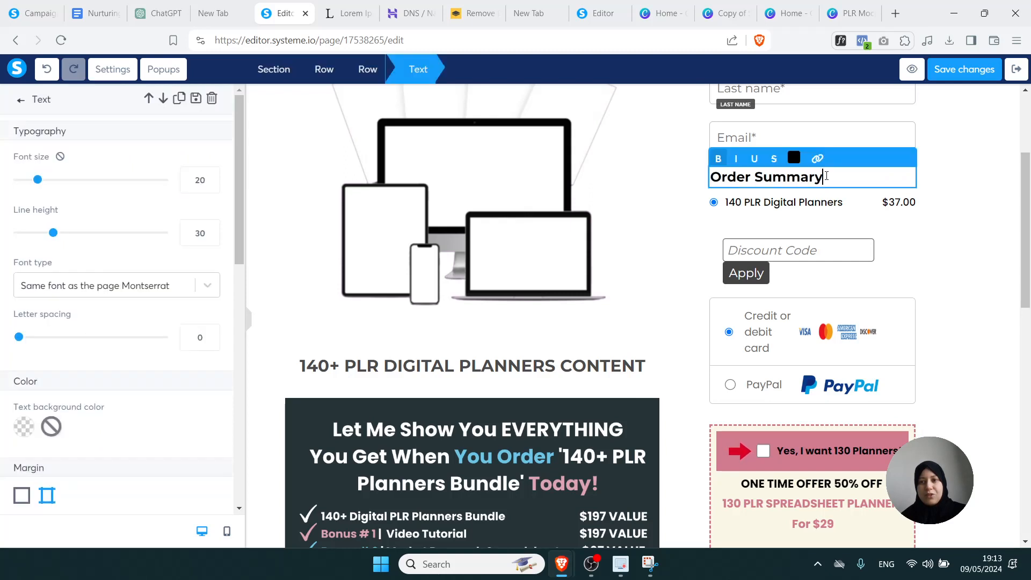
drag(826, 177, 717, 180)
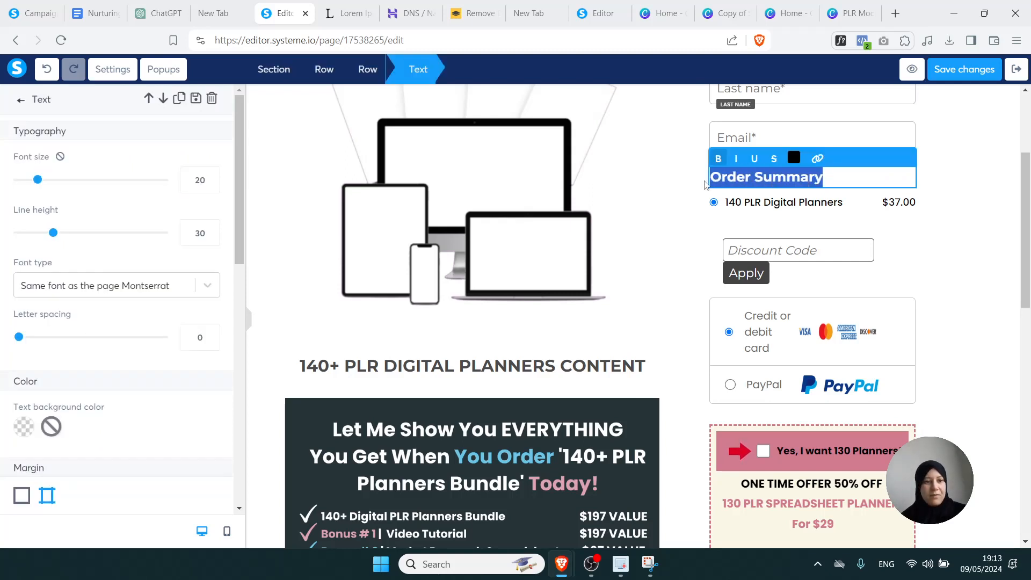
click(932, 218)
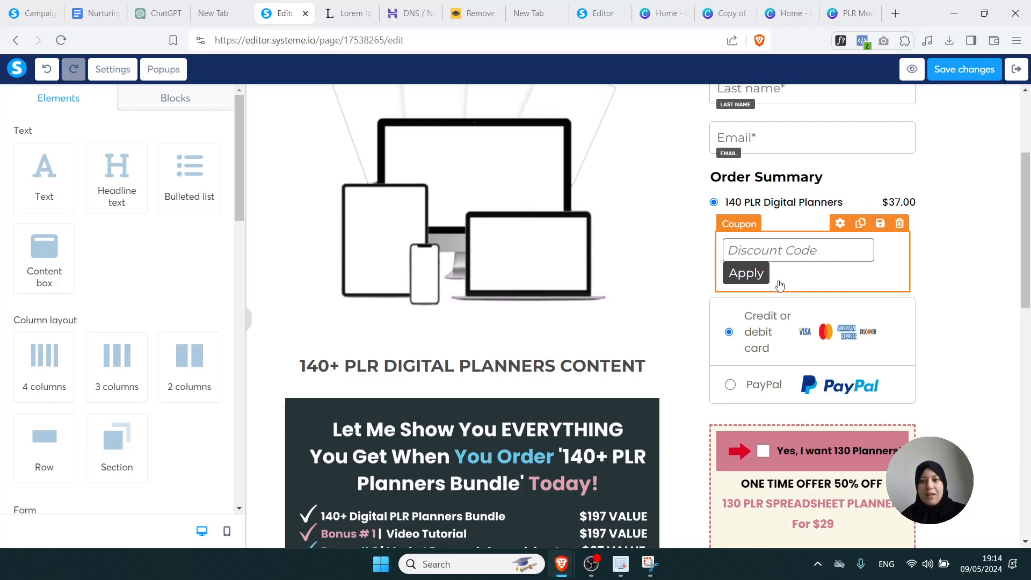
click(806, 257)
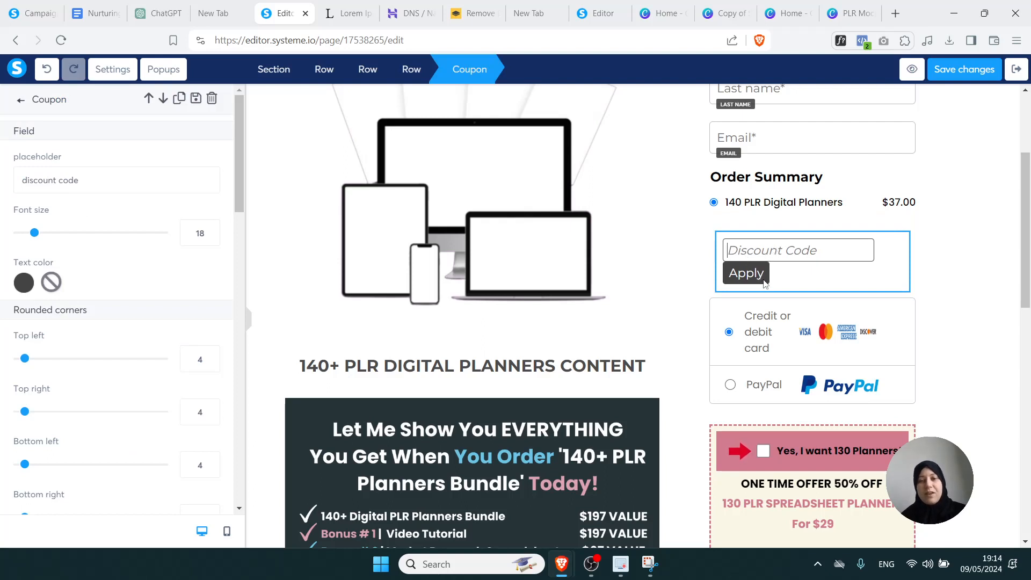
click(1006, 266)
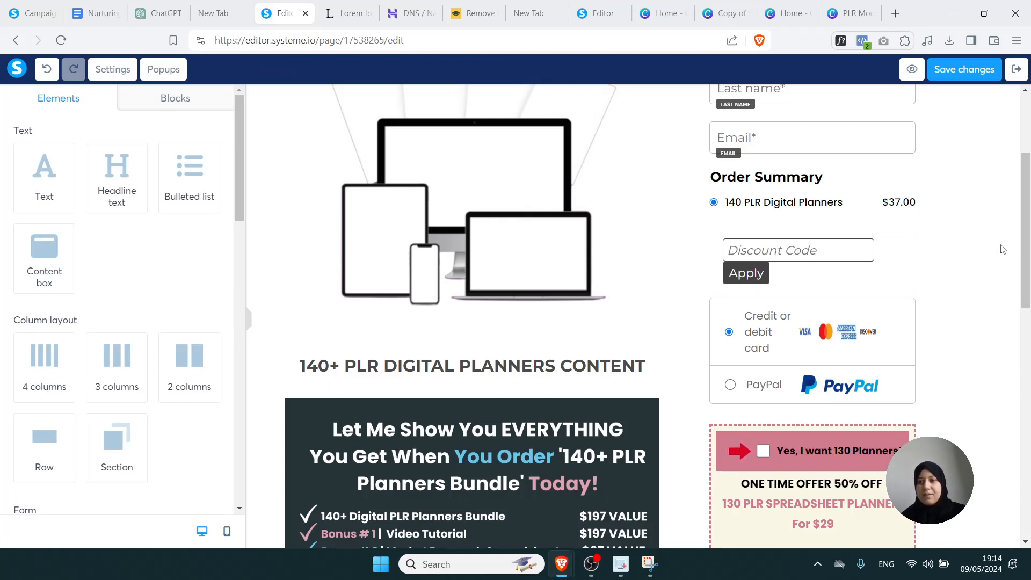
scroll(1022, 245, down, 2)
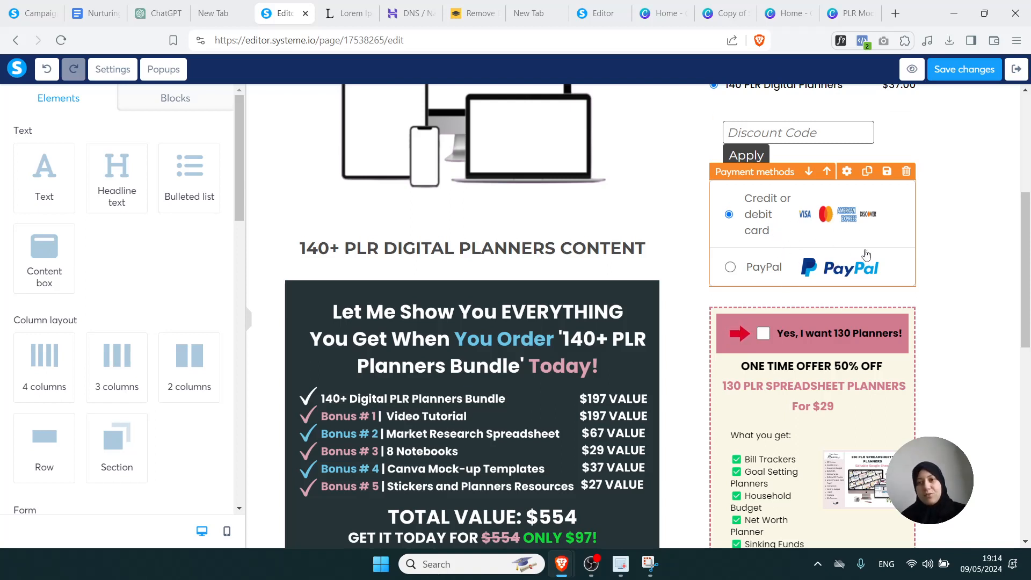
Scroll past the checkout form row and select the order bump block to show its settings
click(962, 256)
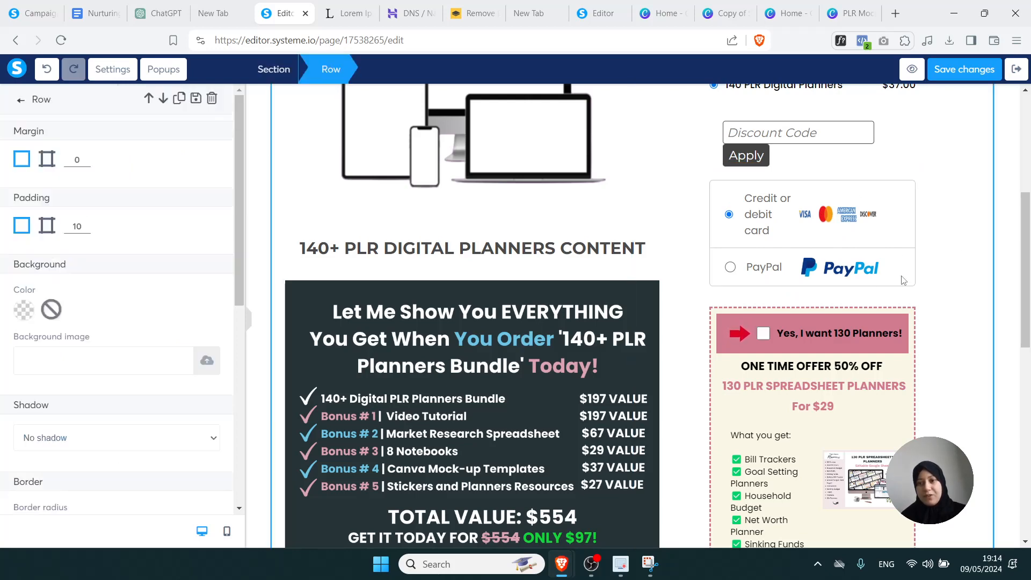
click(1013, 262)
drag(1026, 241, 1027, 307)
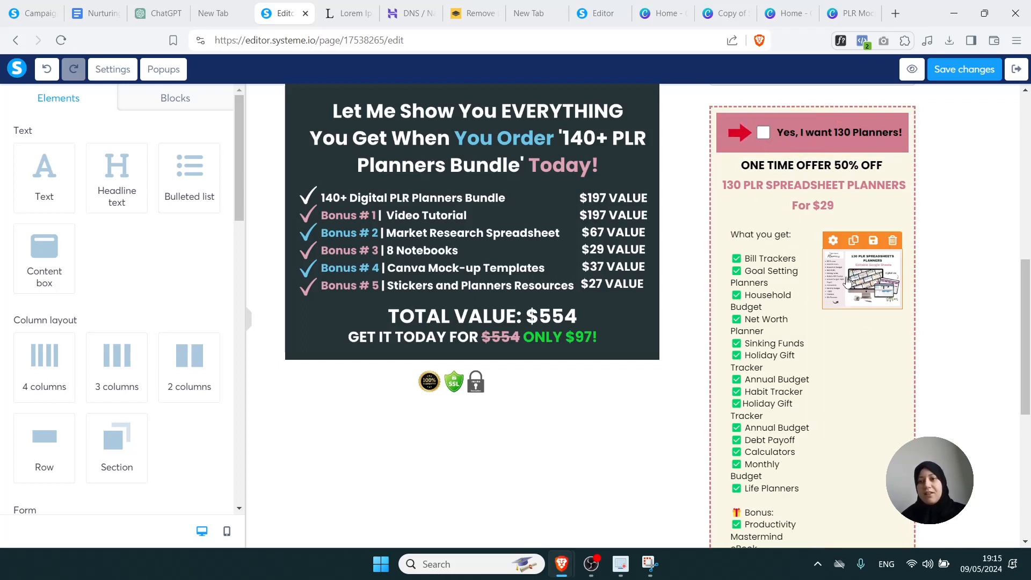
click(764, 134)
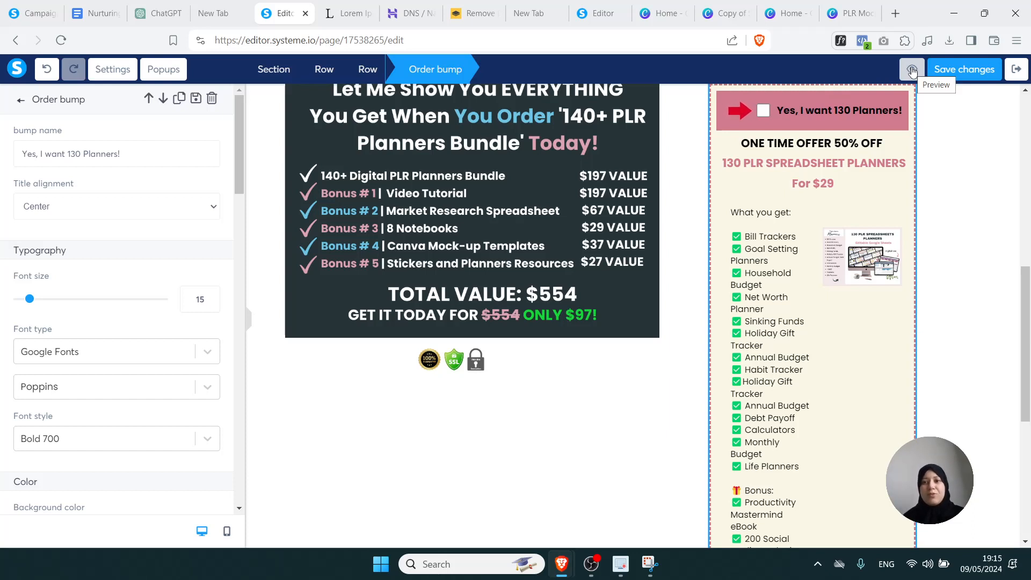
Rename the order bump to 'Yes, I want your product name'
click(822, 153)
double_click(804, 117)
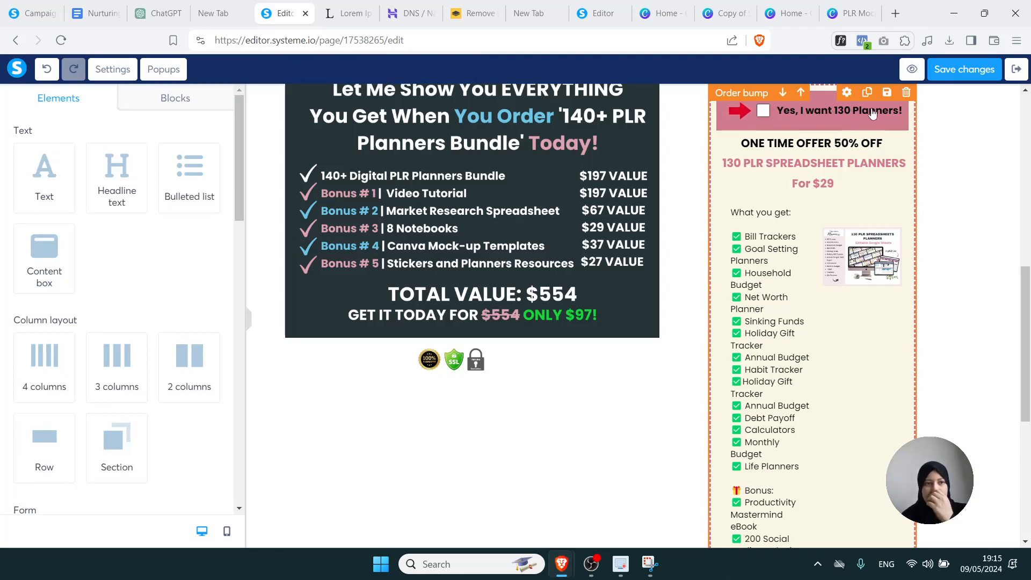
click(849, 95)
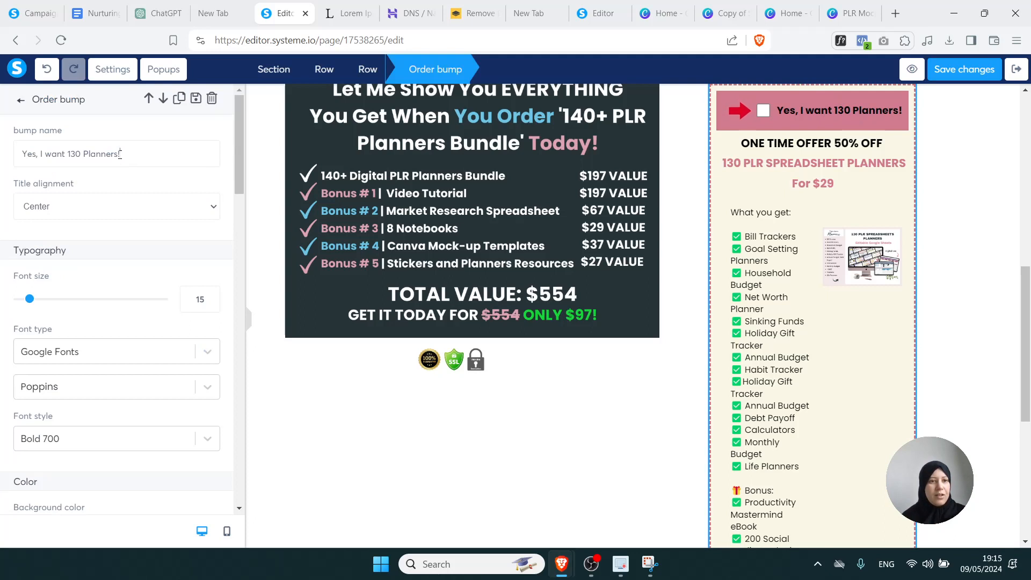
drag(120, 153, 65, 154)
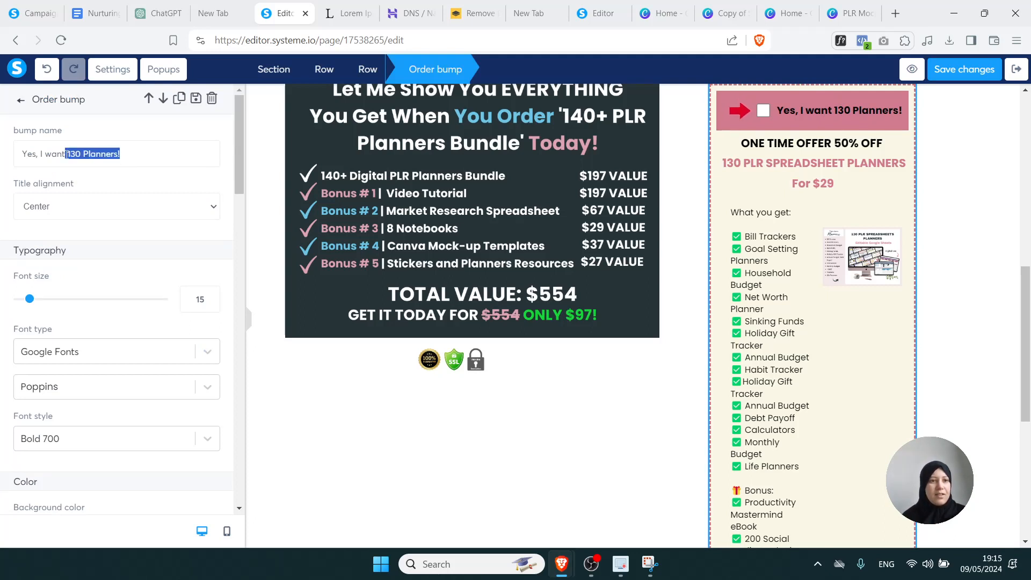
key(BackSpace)
text(your )
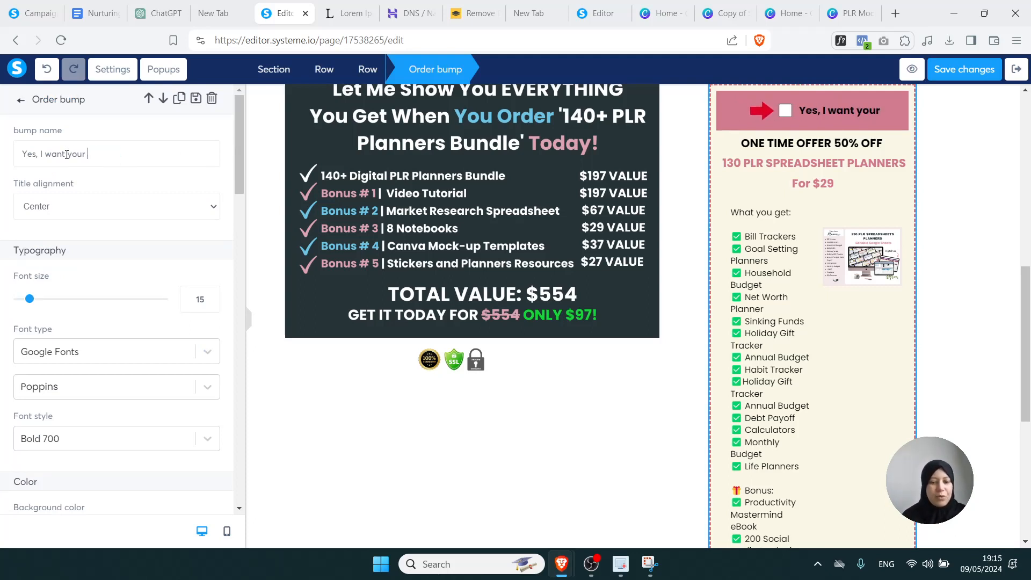
text(product)
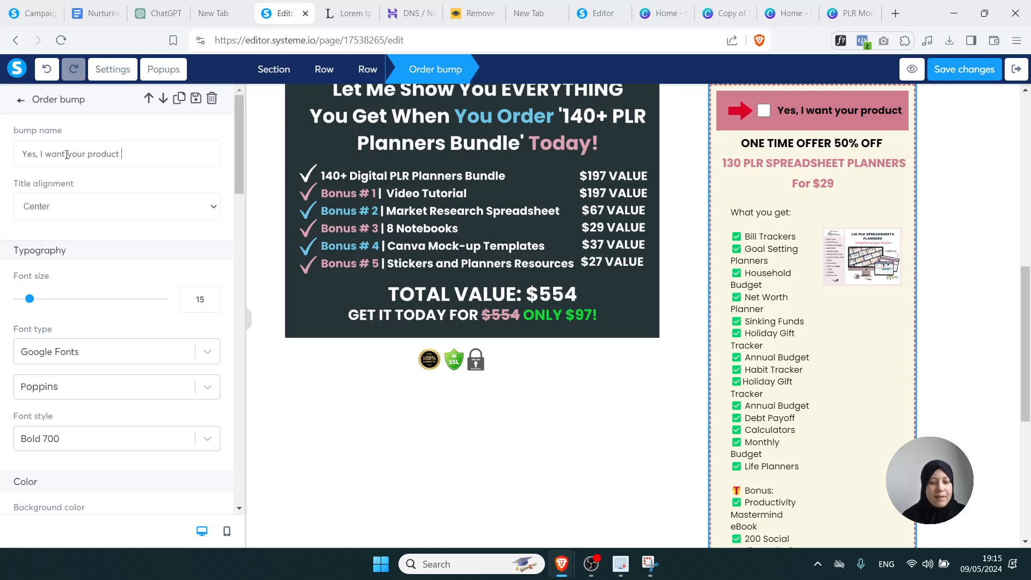
text( name)
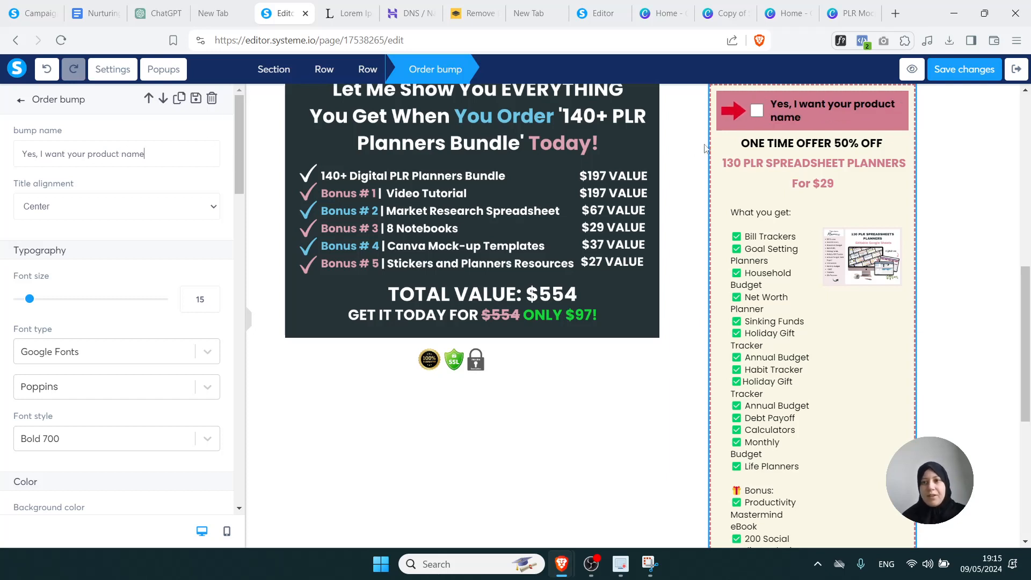
click(757, 159)
Delete the '130 PLR SPREADSHEET PLANNERS For $29' lines from the ONE TIME OFFER text
click(807, 145)
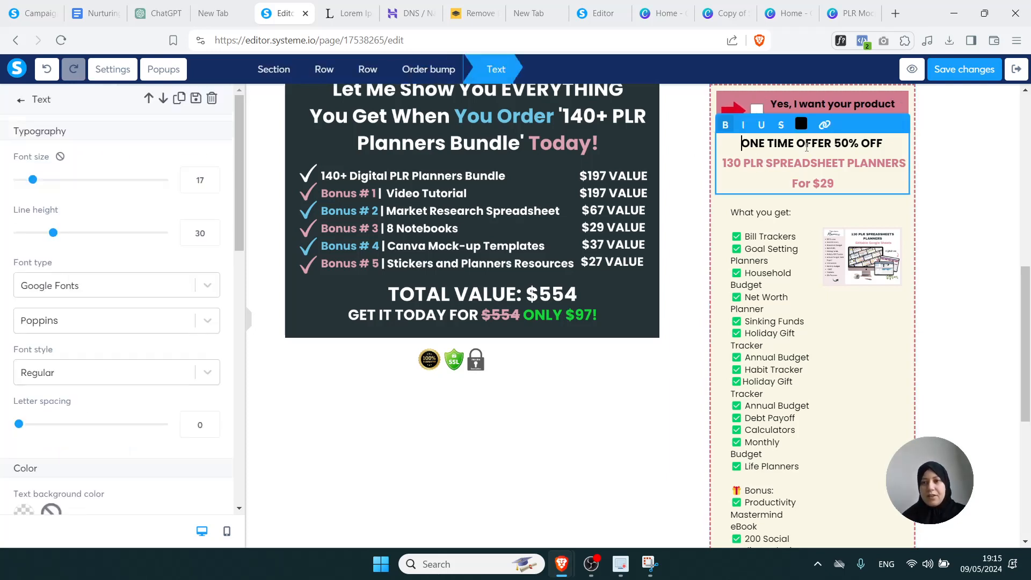
drag(841, 184, 723, 163)
key(BackSpace)
key(BackSpace)
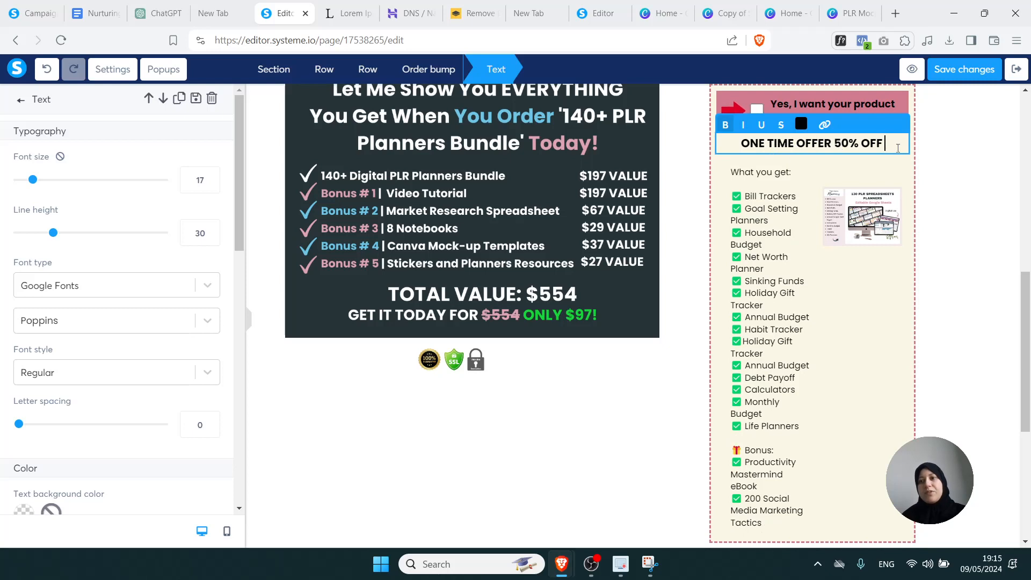
click(937, 197)
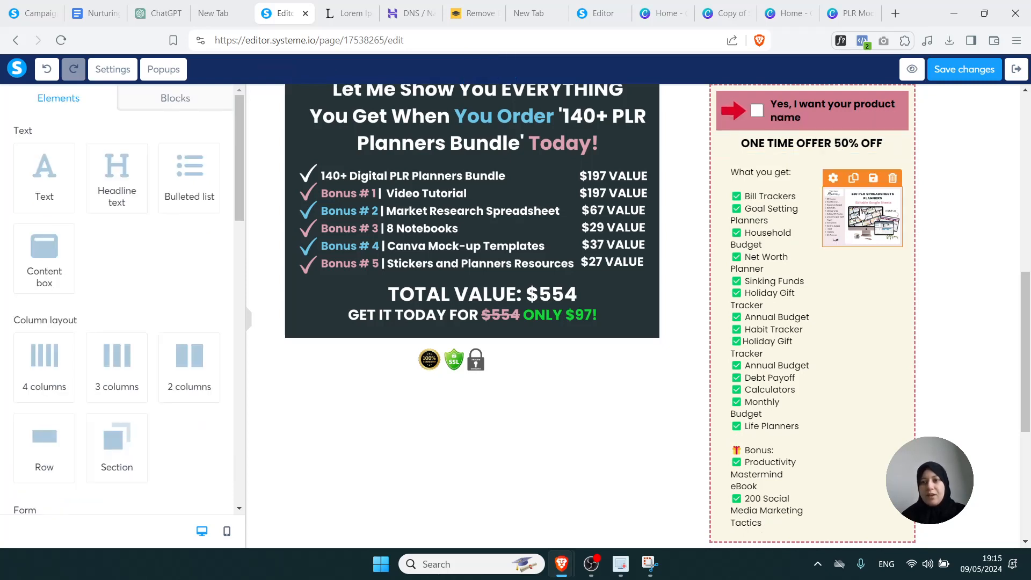
Clear OrderBump.png from the order bump image, leaving an empty placeholder at size 286
click(862, 212)
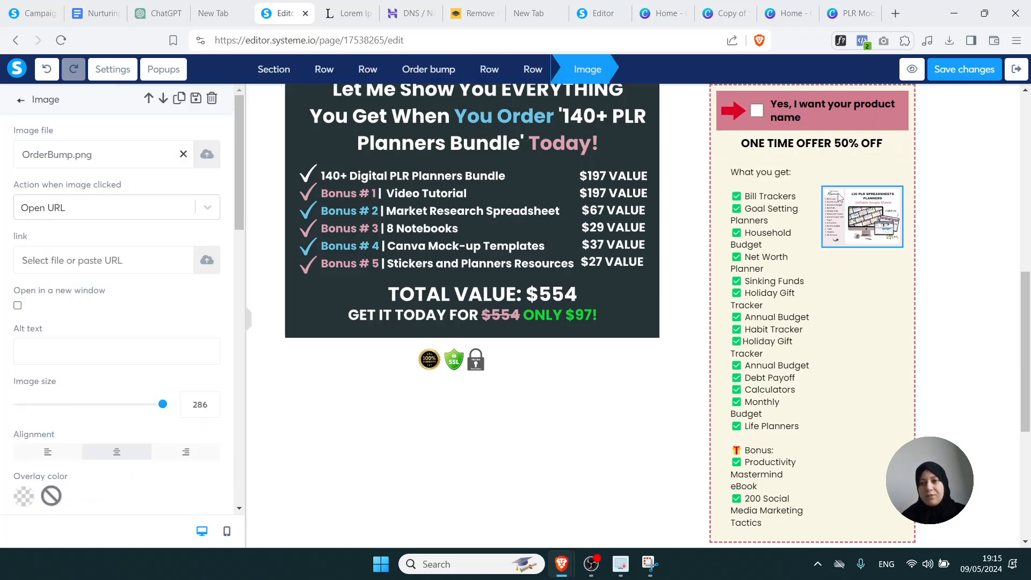
click(839, 197)
click(833, 181)
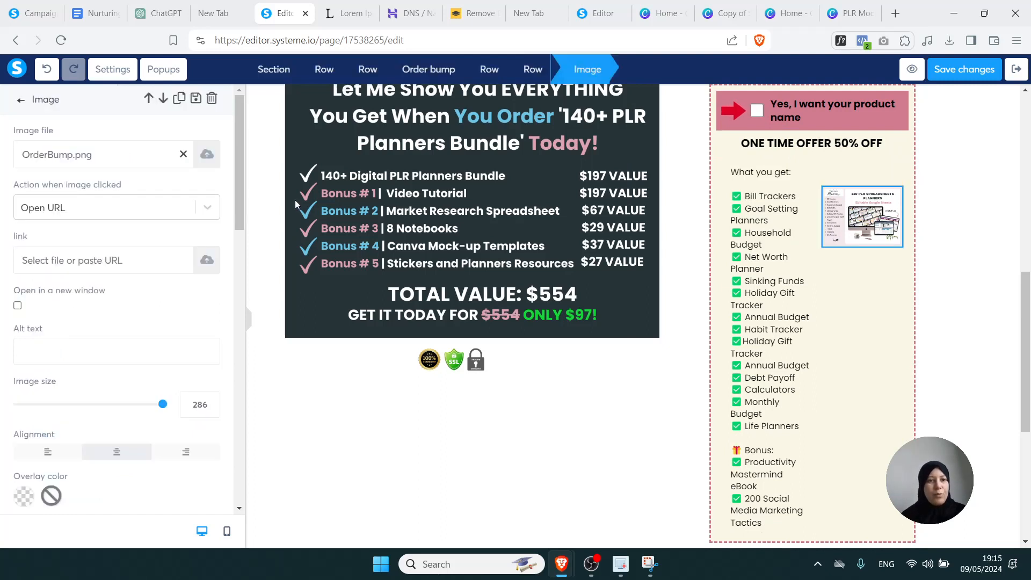
click(183, 156)
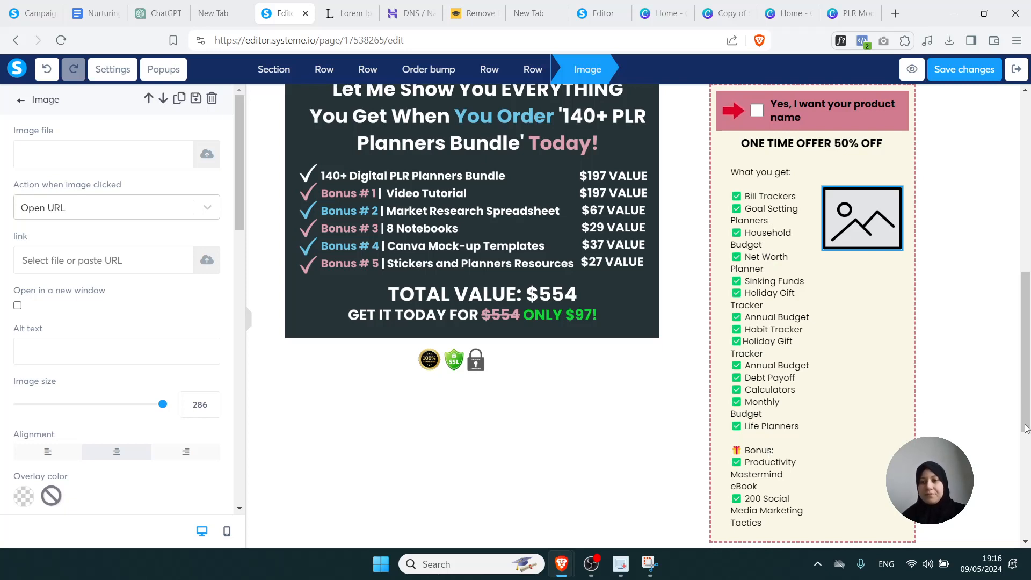
drag(1026, 428, 1028, 482)
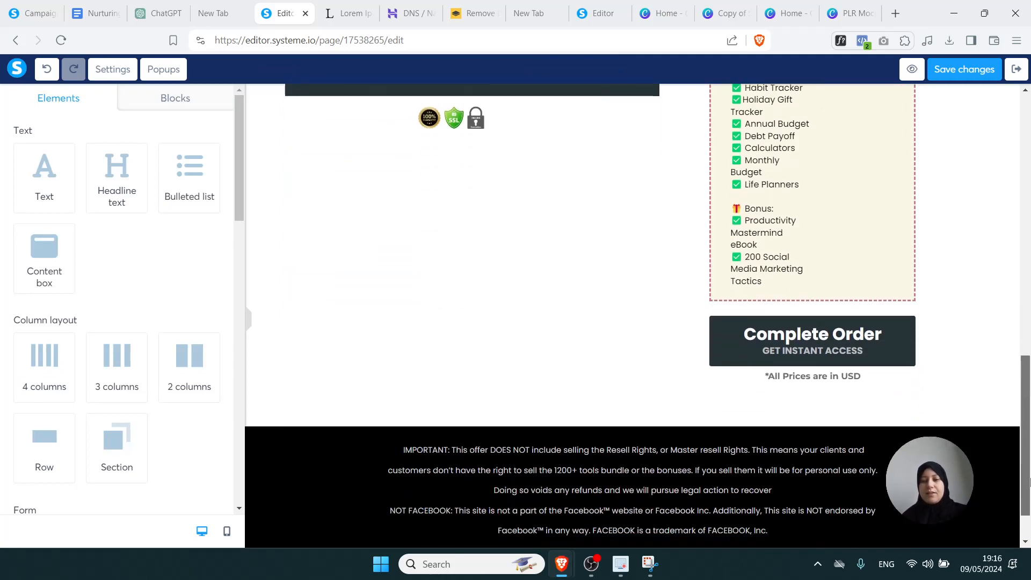
Review the payment button's GET INSTANT ACCESS subtext, Complete Order loading text and font size
mouse_move(804, 358)
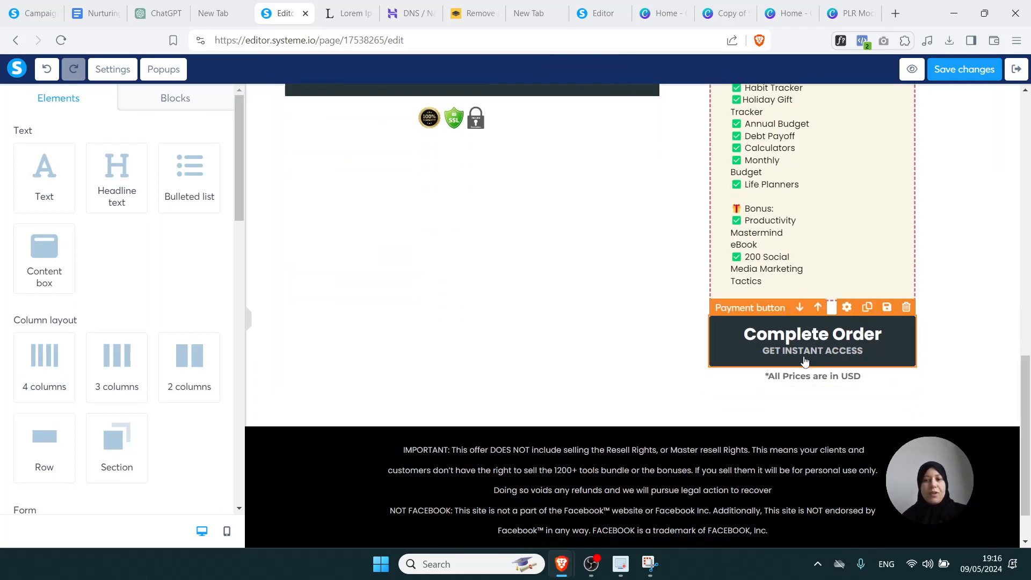
click(847, 308)
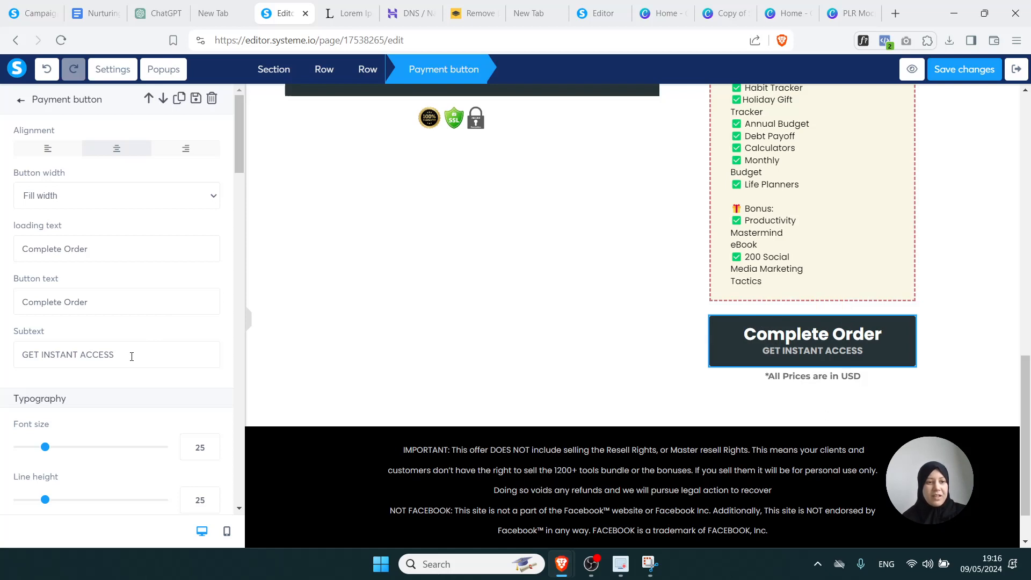
drag(132, 356, 24, 356)
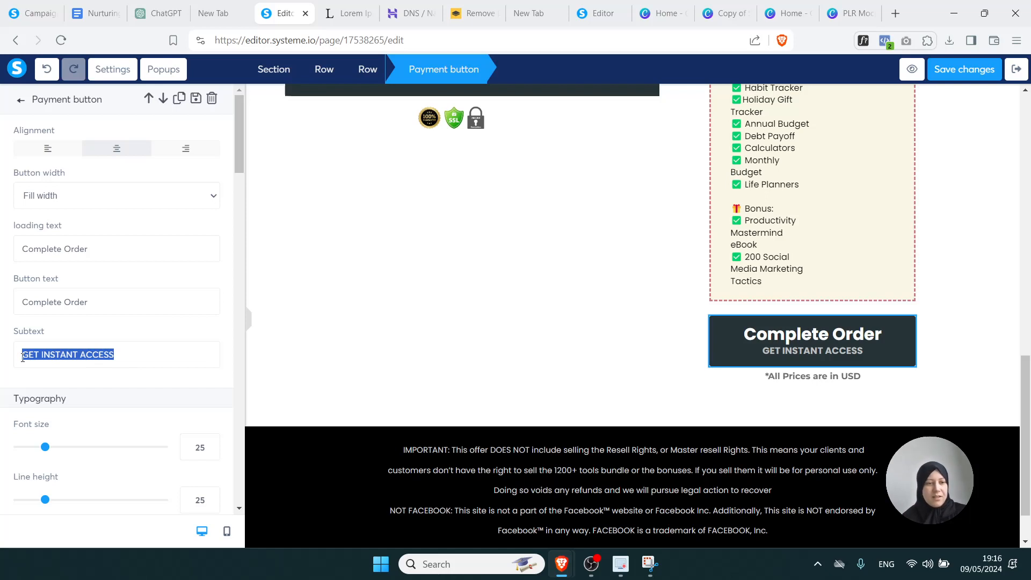
click(127, 350)
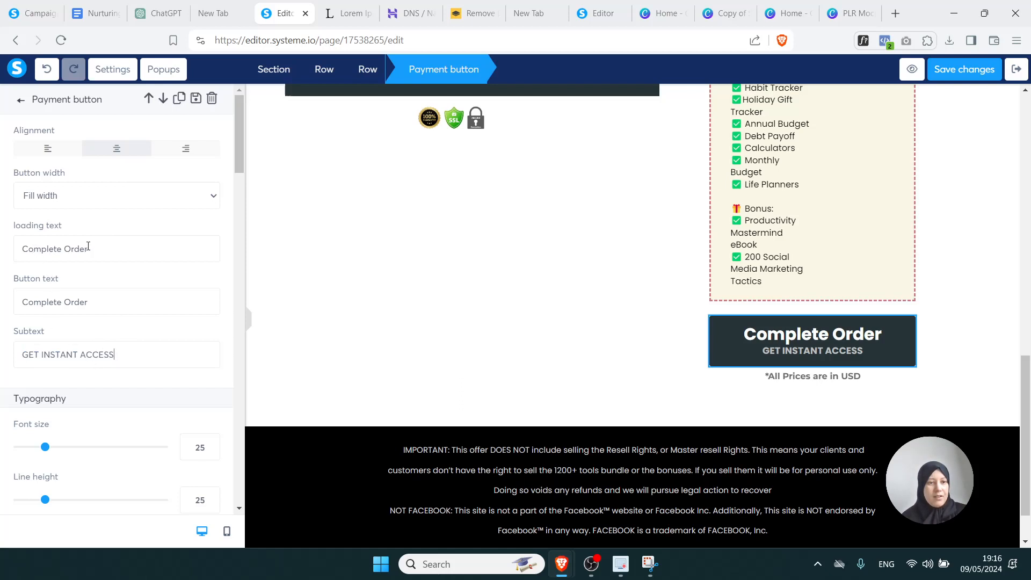
drag(94, 250, 18, 248)
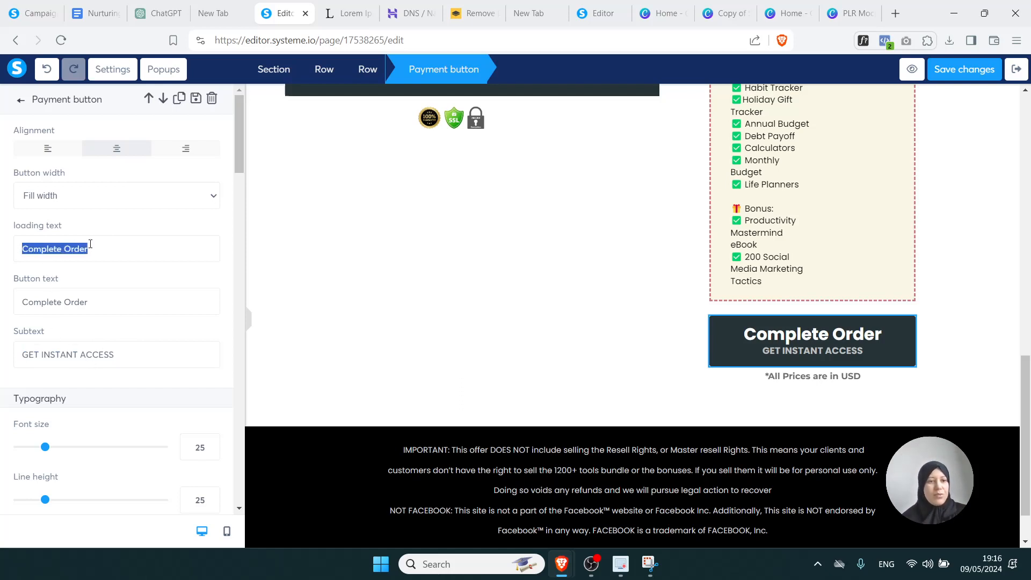
click(124, 260)
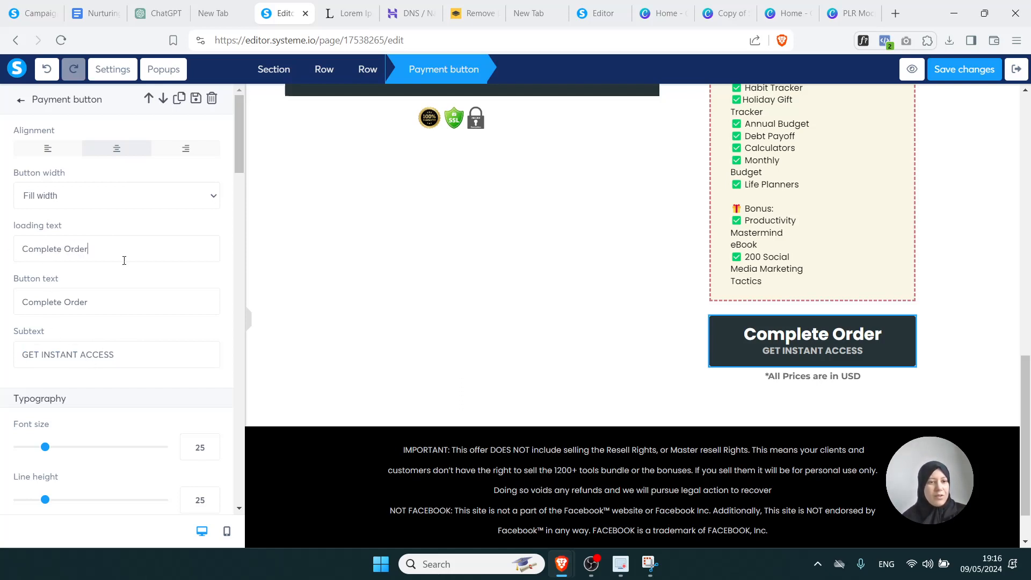
mouse_move(44, 453)
mouse_down()
mouse_move(80, 454)
mouse_move(45, 455)
mouse_up()
click(794, 383)
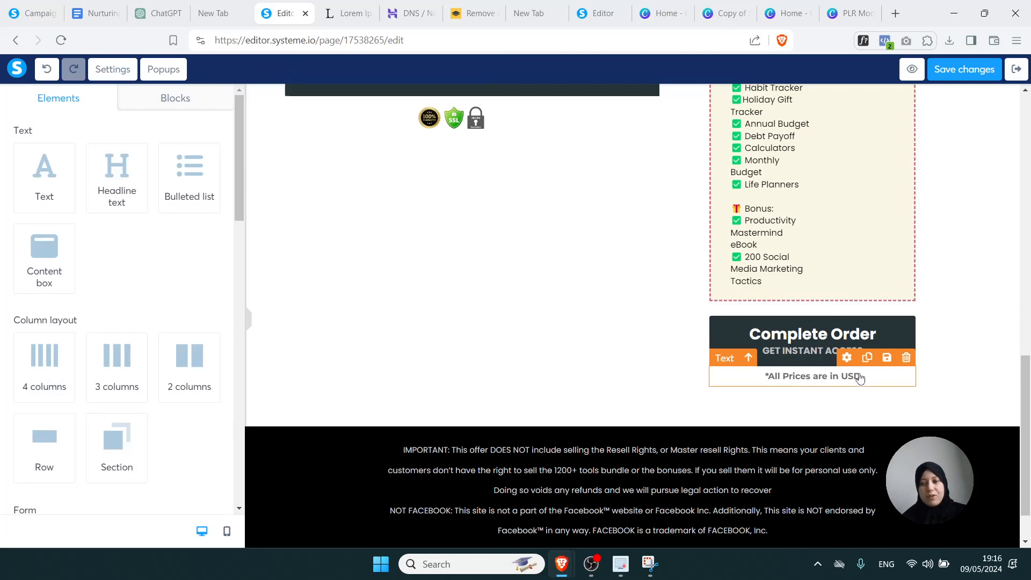
Save the checkout page changes and return to the funnel's step configuration
click(971, 373)
drag(1025, 412, 1030, 150)
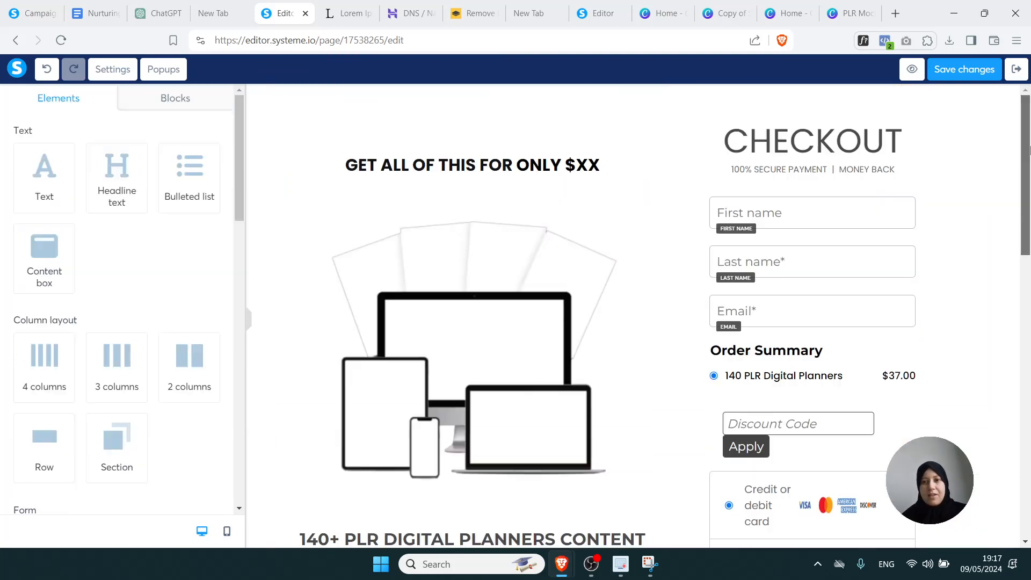
click(944, 73)
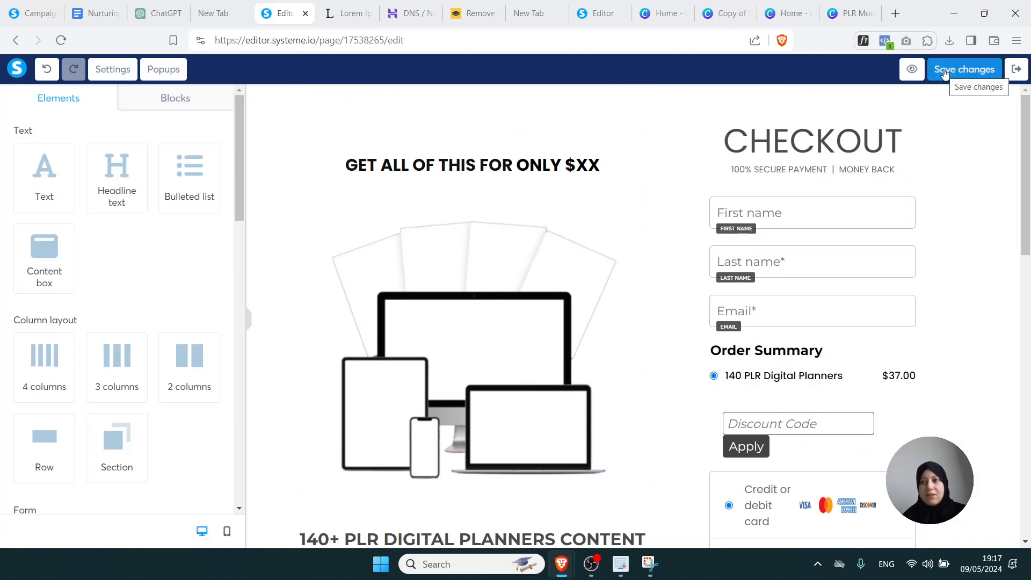
click(1016, 72)
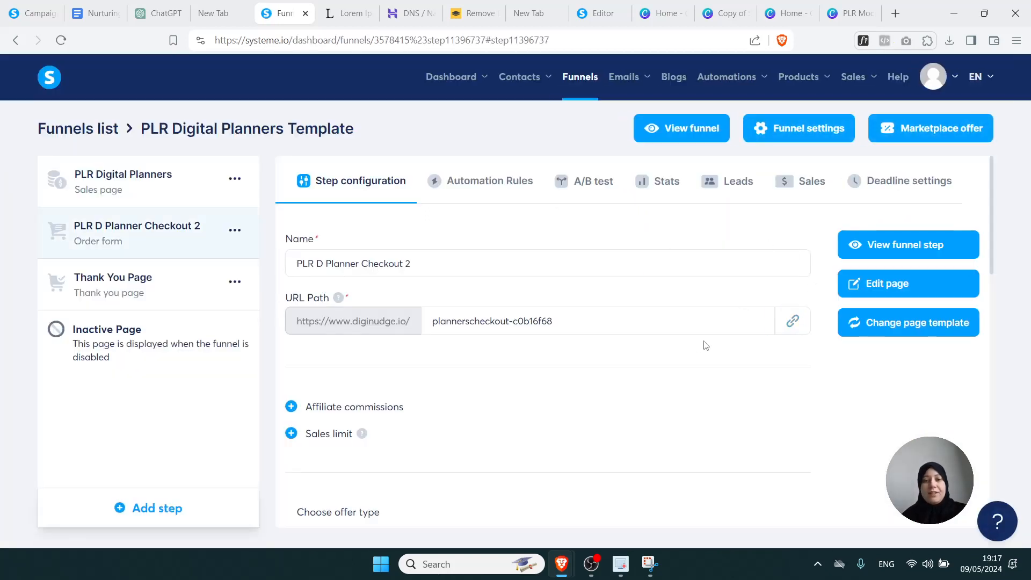
Delete the buyer tag from the checkout step's Resources
drag(994, 201, 994, 302)
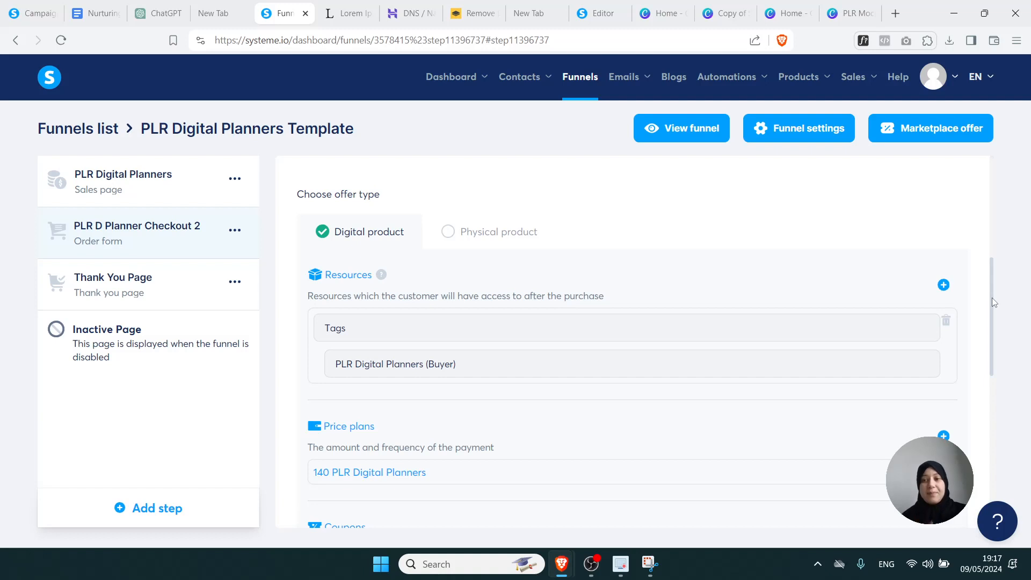
drag(994, 302, 992, 316)
scroll(990, 315, down, 2)
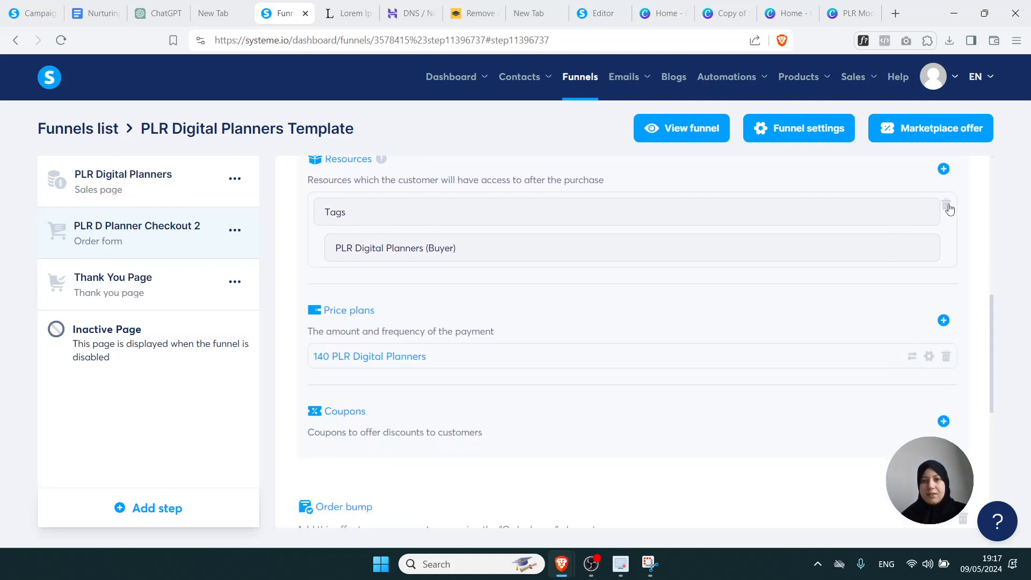
click(947, 208)
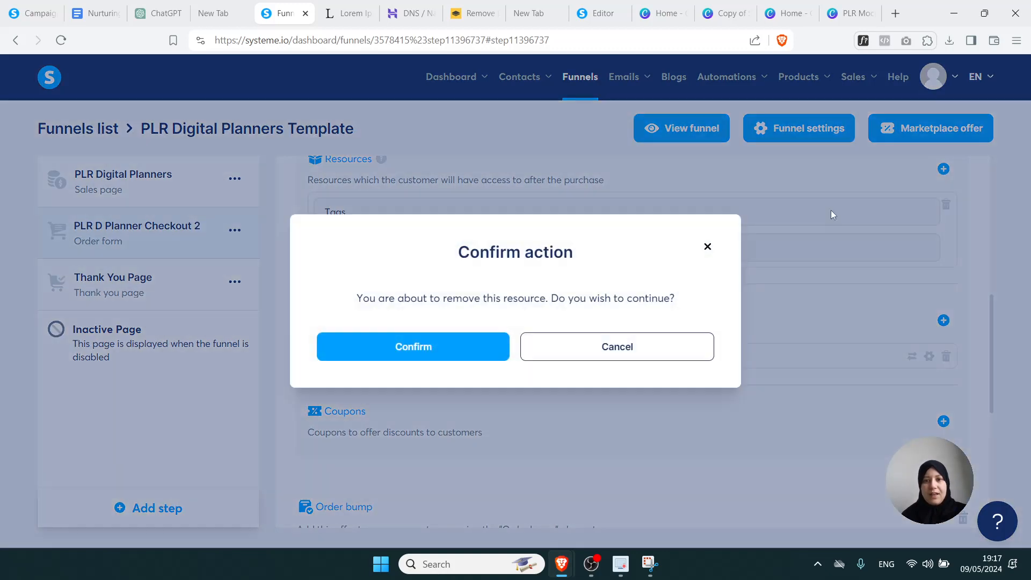
click(432, 347)
Add a new price plan with One-time payment as its type, no existing plan chosen
scroll(964, 321, down, 5)
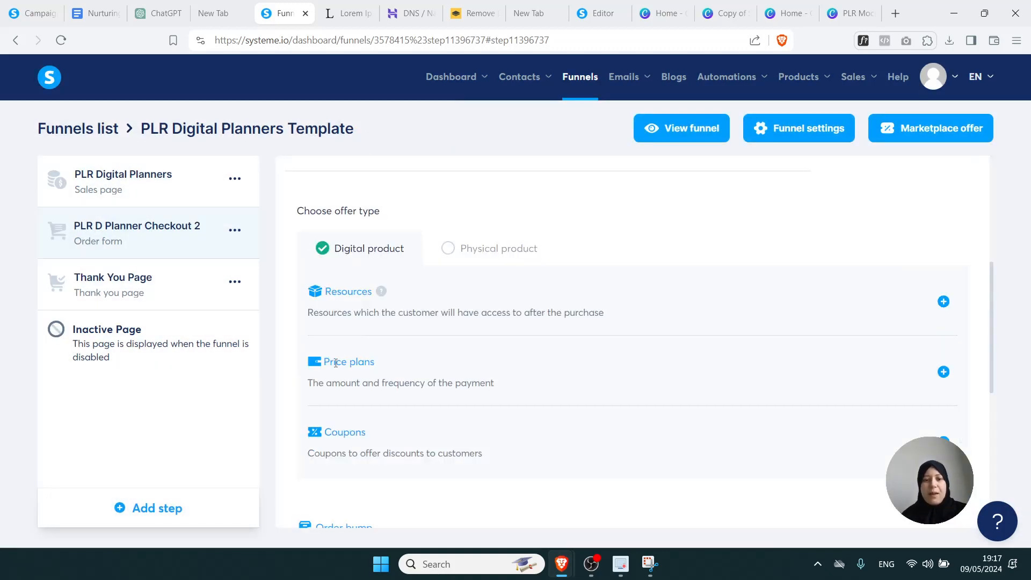
click(943, 372)
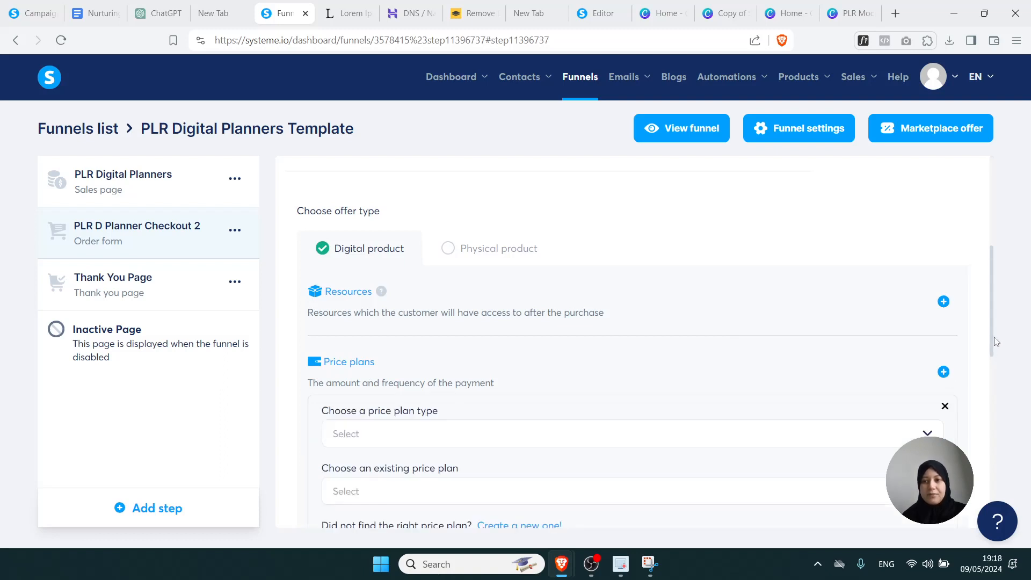
drag(994, 342, 995, 372)
click(980, 347)
drag(991, 330, 997, 364)
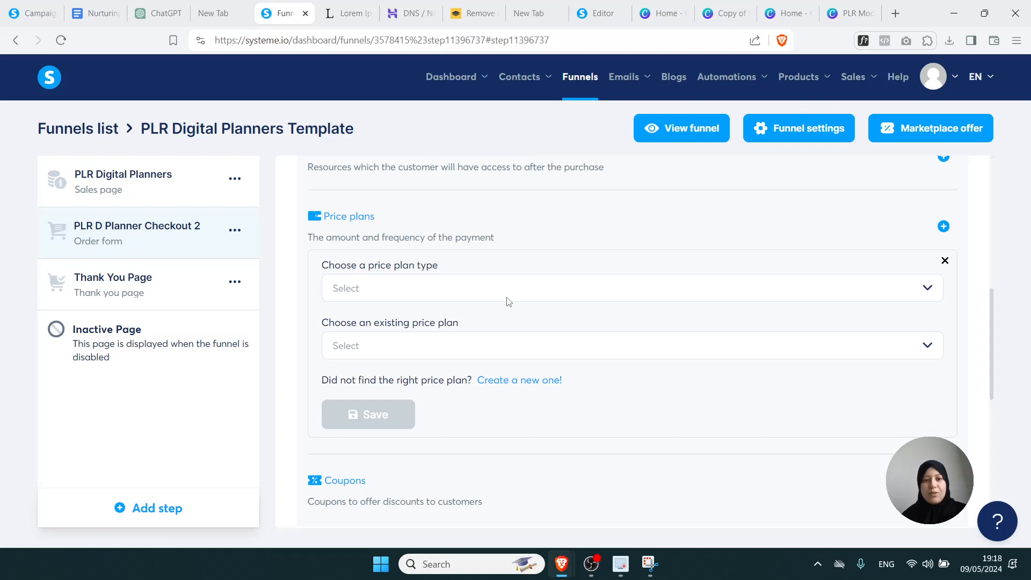
click(477, 298)
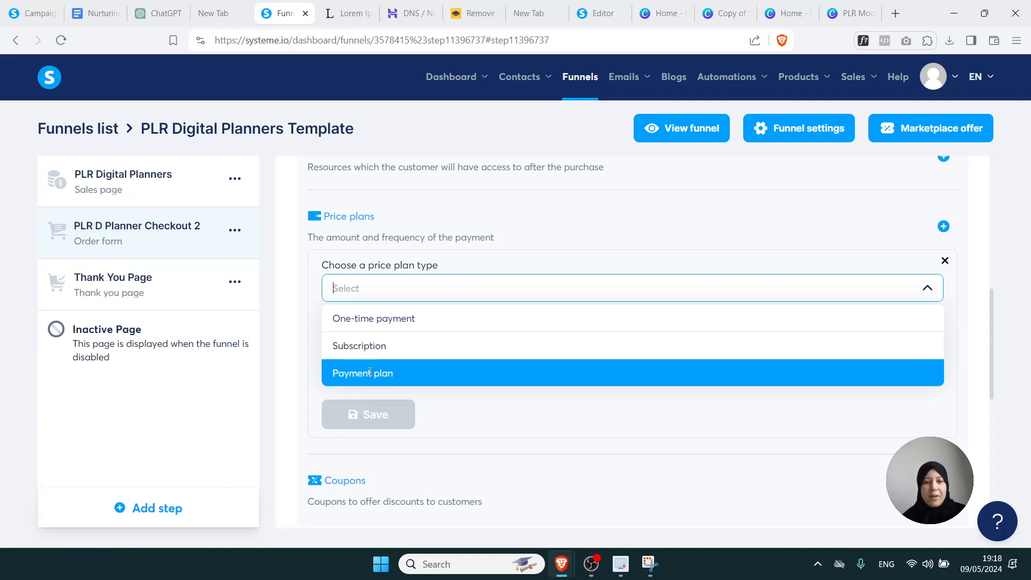
click(378, 317)
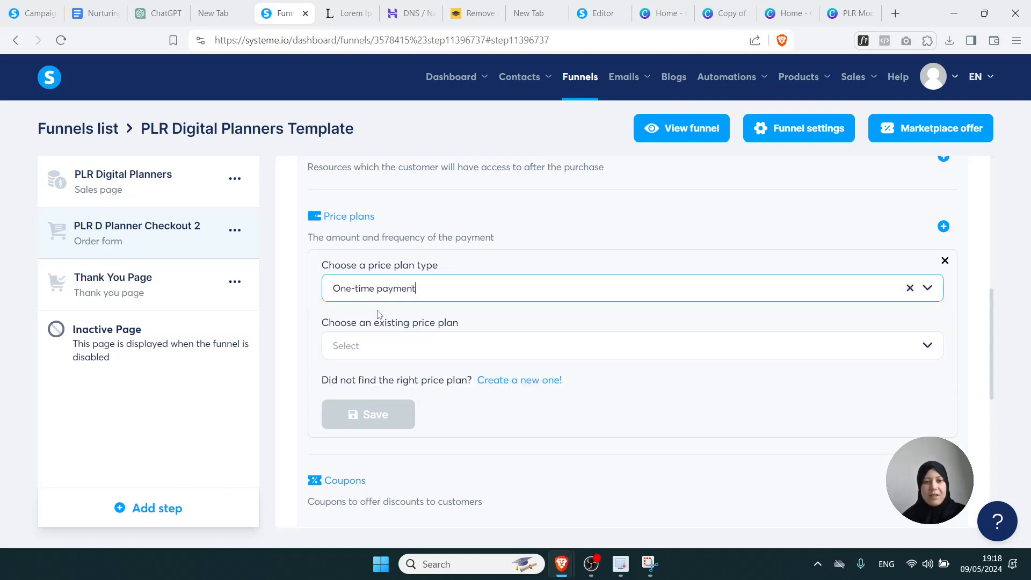
click(422, 359)
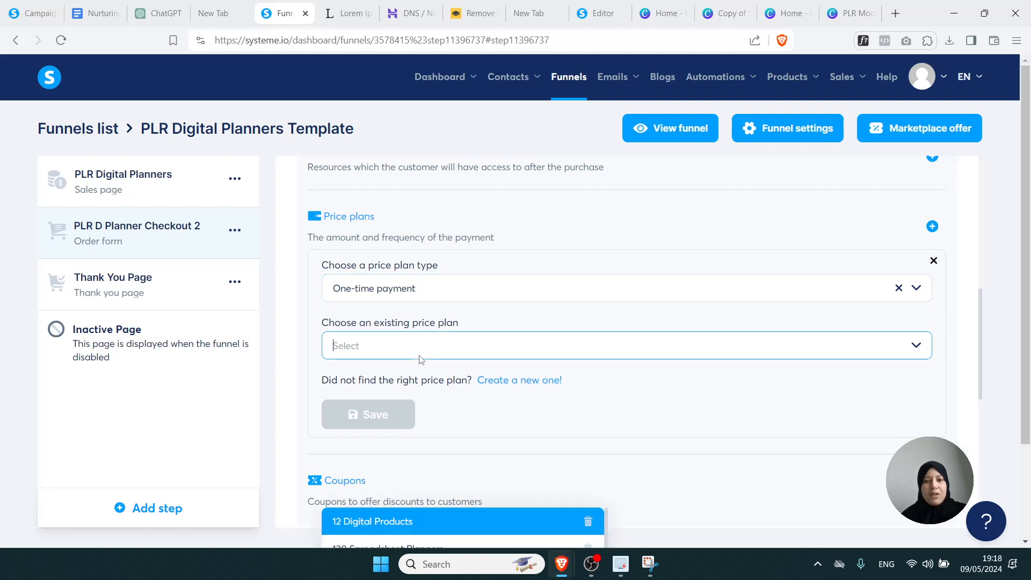
click(481, 319)
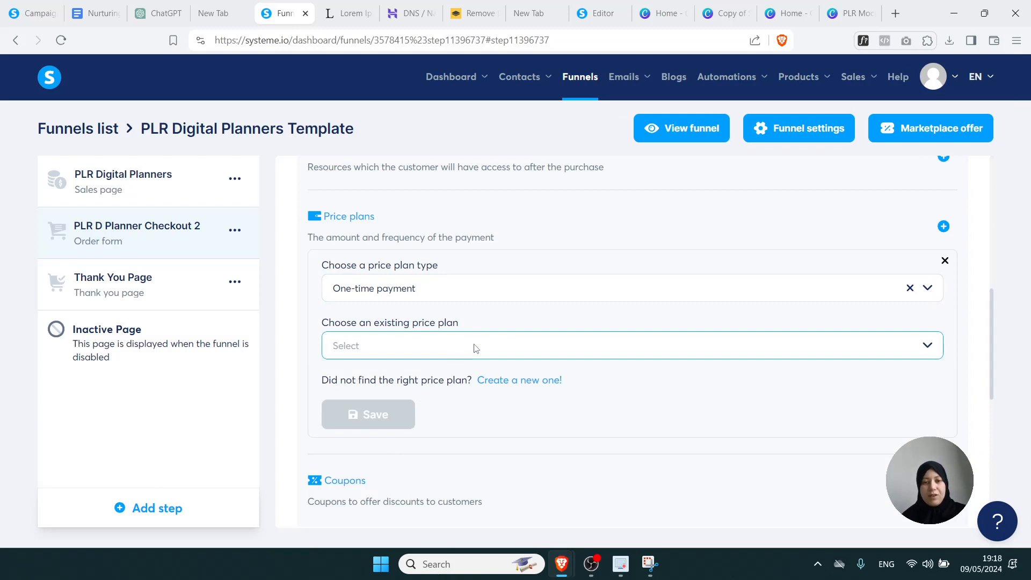
Start a new price plan and name it 'Your Product Name' on the order form and dashboard
click(515, 382)
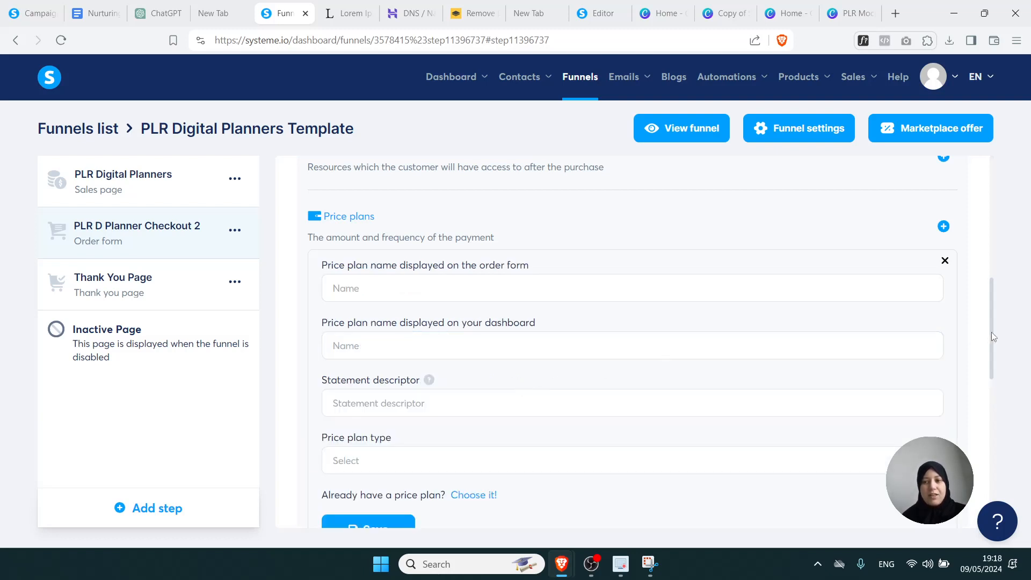
drag(993, 337, 993, 353)
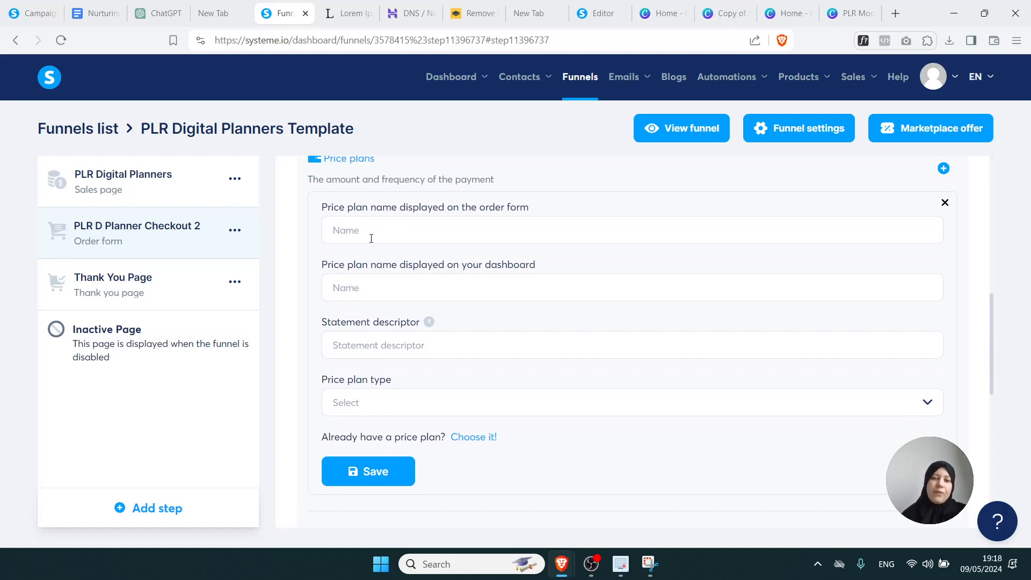
click(345, 237)
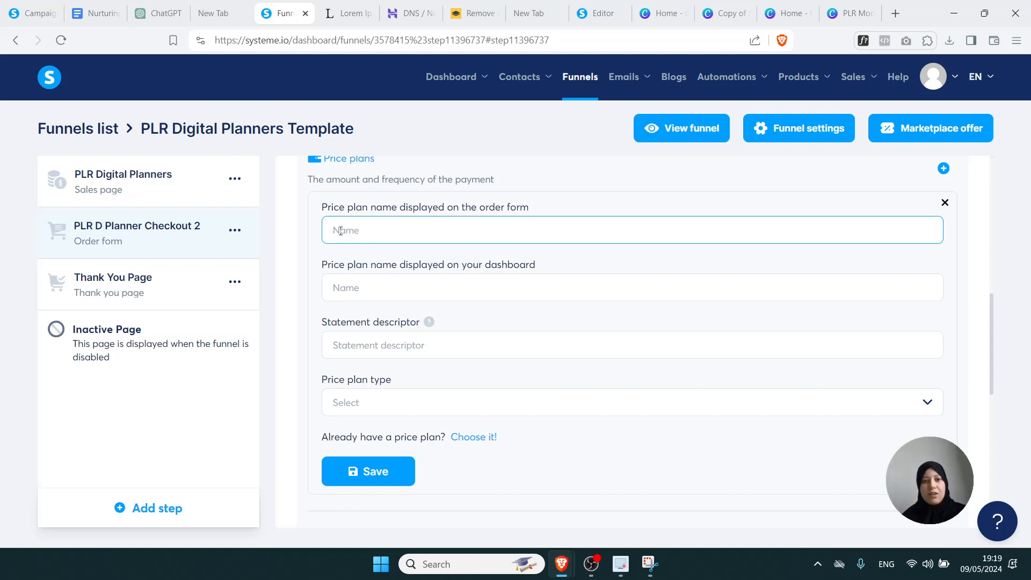
text(Your Prod)
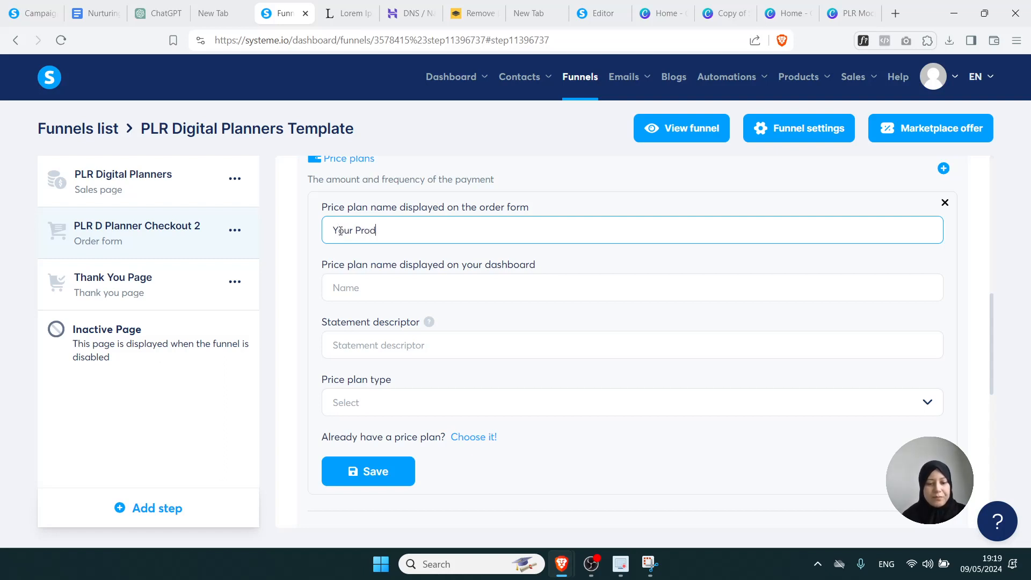
text(uct Name)
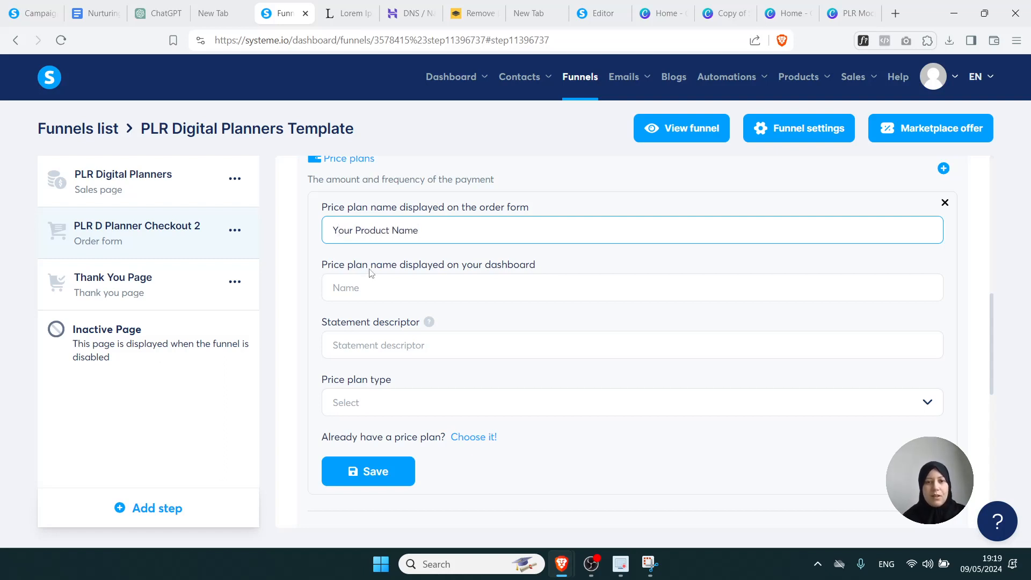
click(364, 285)
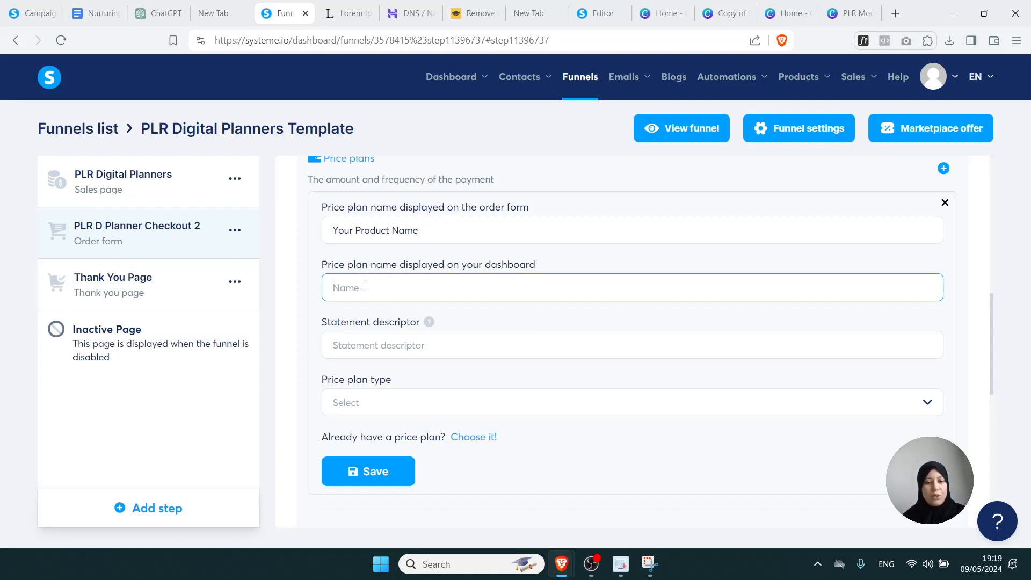
text(Your )
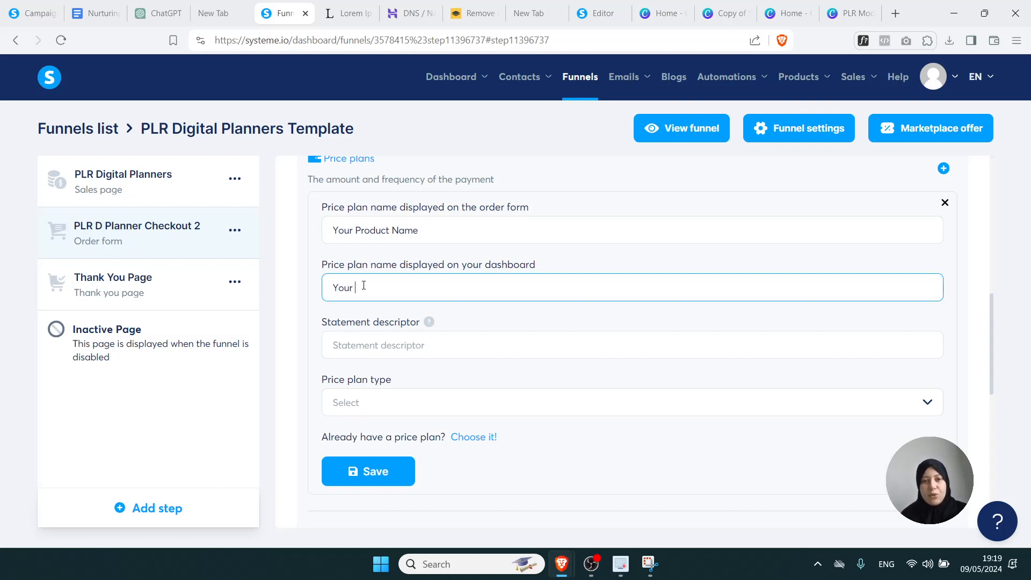
text(Product)
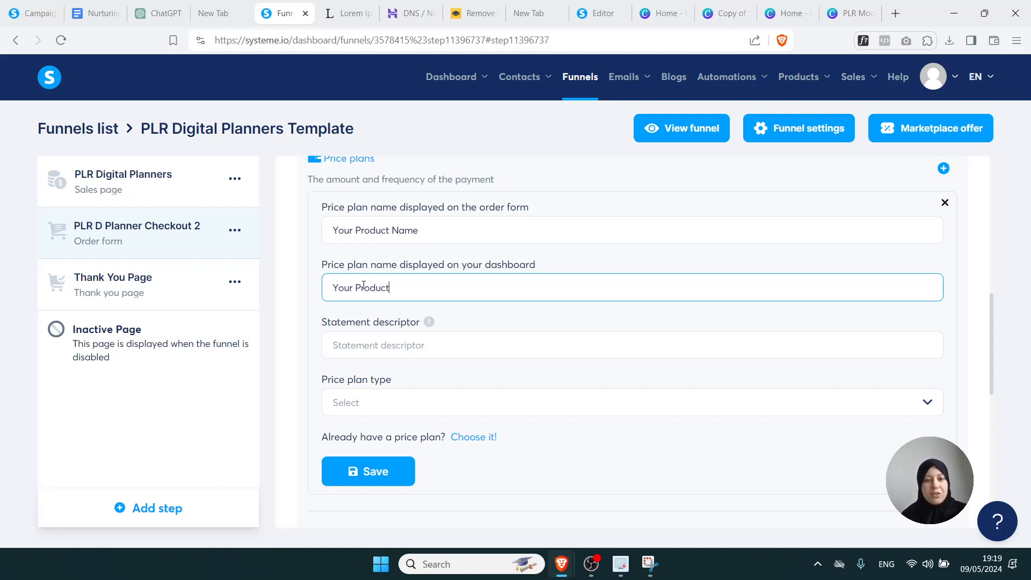
text( Name)
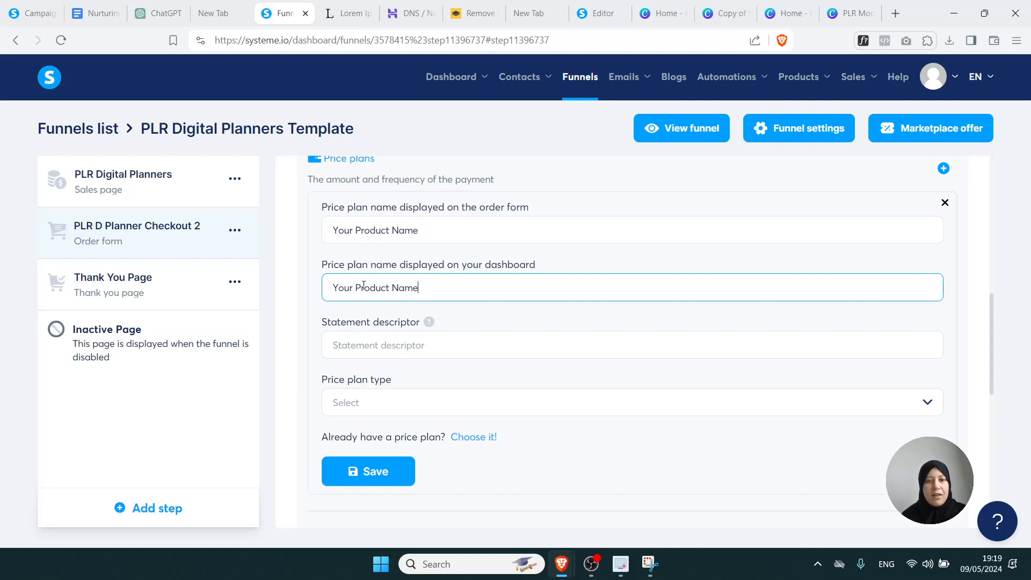
Paste 'Your Product Name' as the price plan's statement descriptor
click(365, 341)
drag(416, 290, 314, 296)
key(ctrl+c)
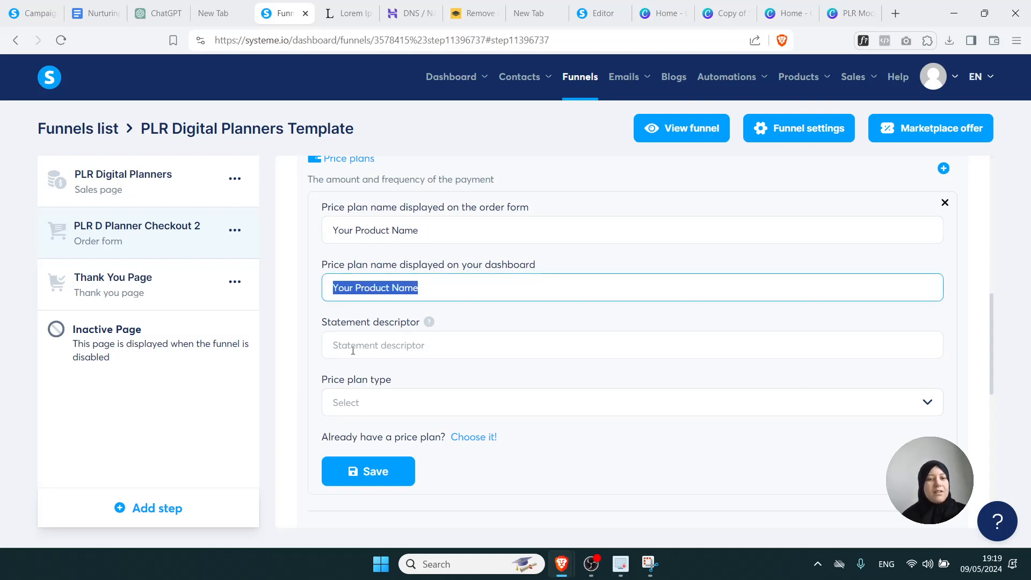
click(353, 350)
key(ctrl+v)
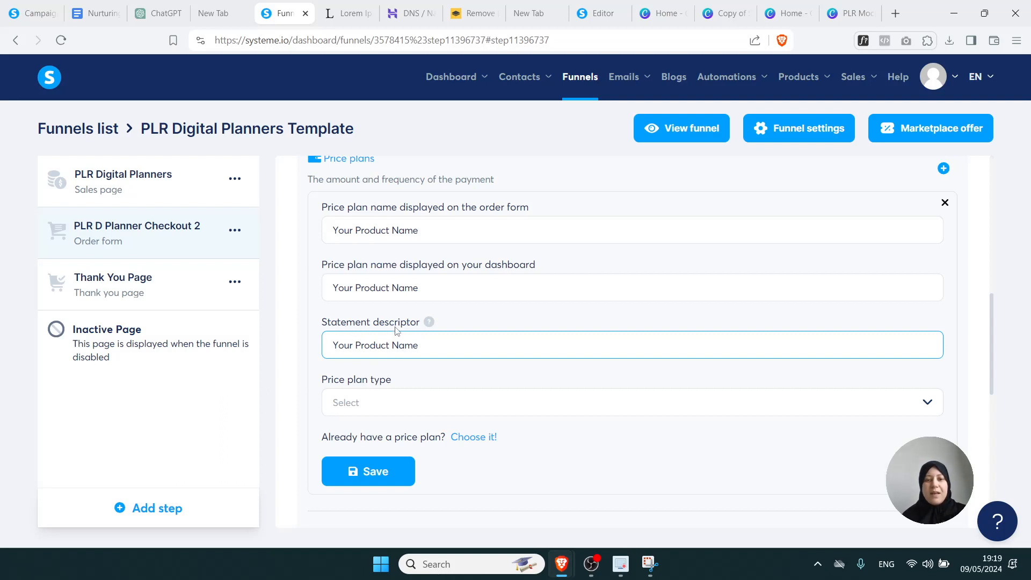
click(432, 324)
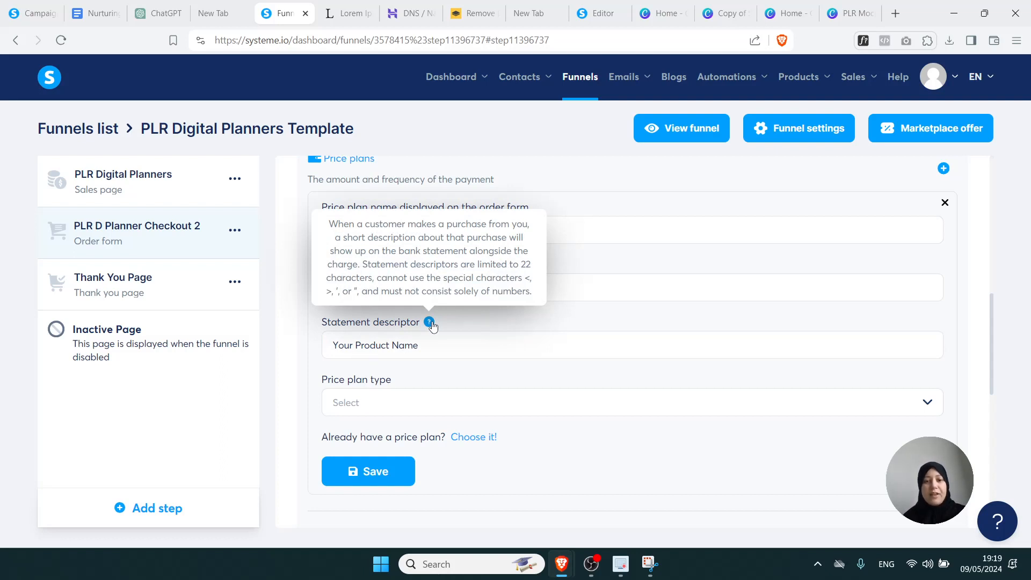
Make the plan a one-time payment of 50 usd and save it
click(382, 402)
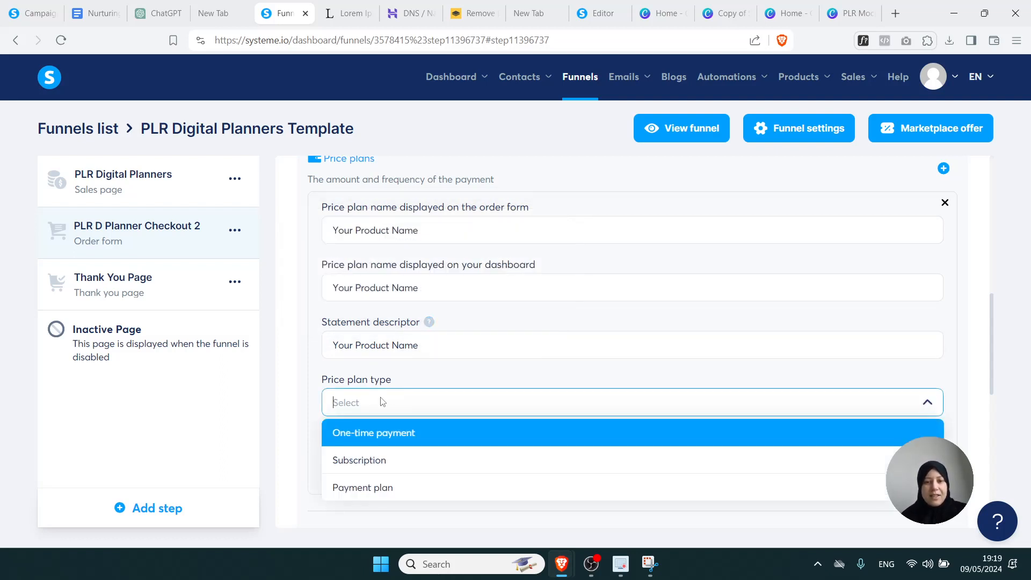
click(367, 443)
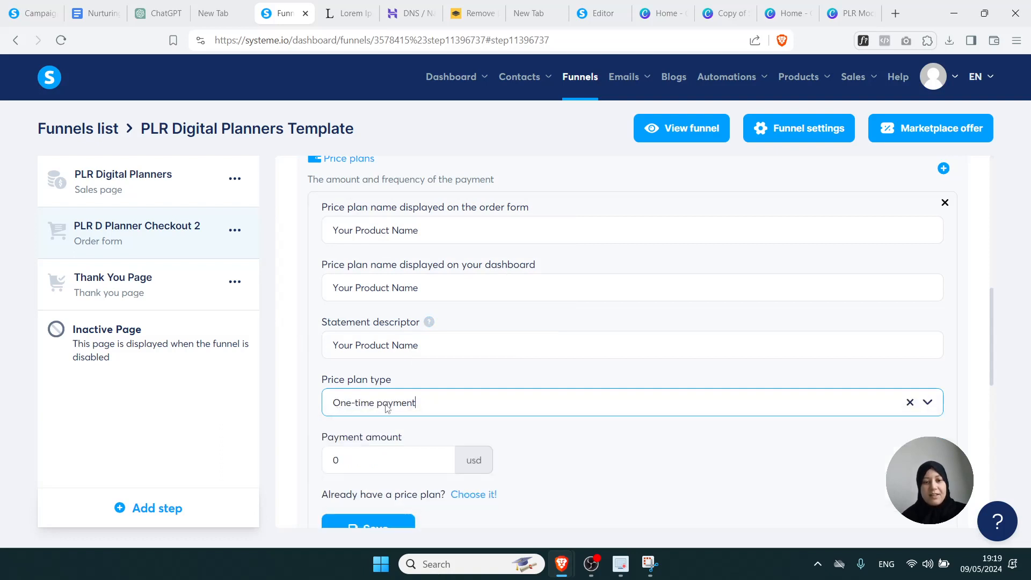
click(518, 424)
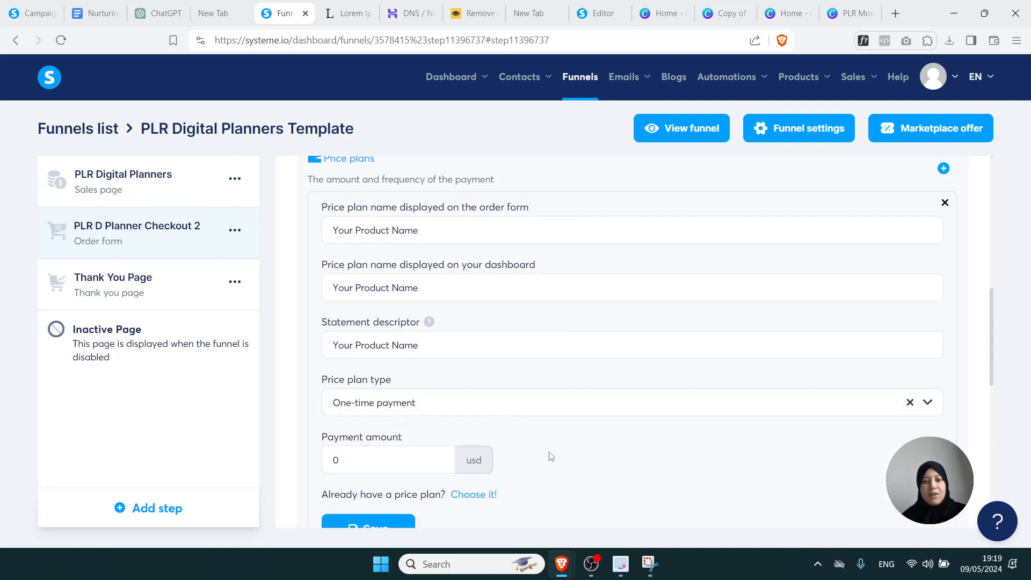
scroll(550, 456, down, 1)
click(325, 409)
text(12)
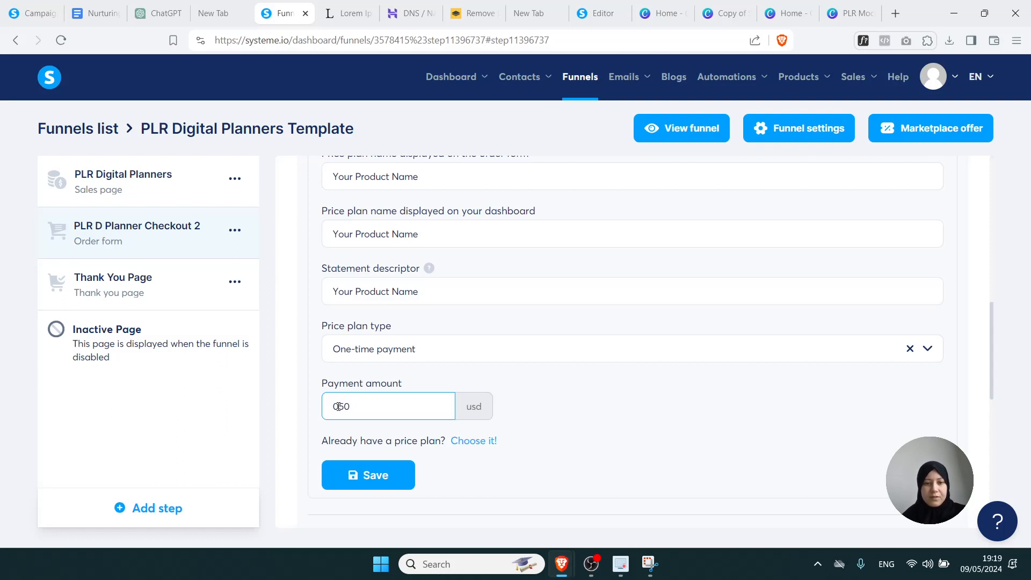
drag(339, 406, 322, 411)
key(BackSpace)
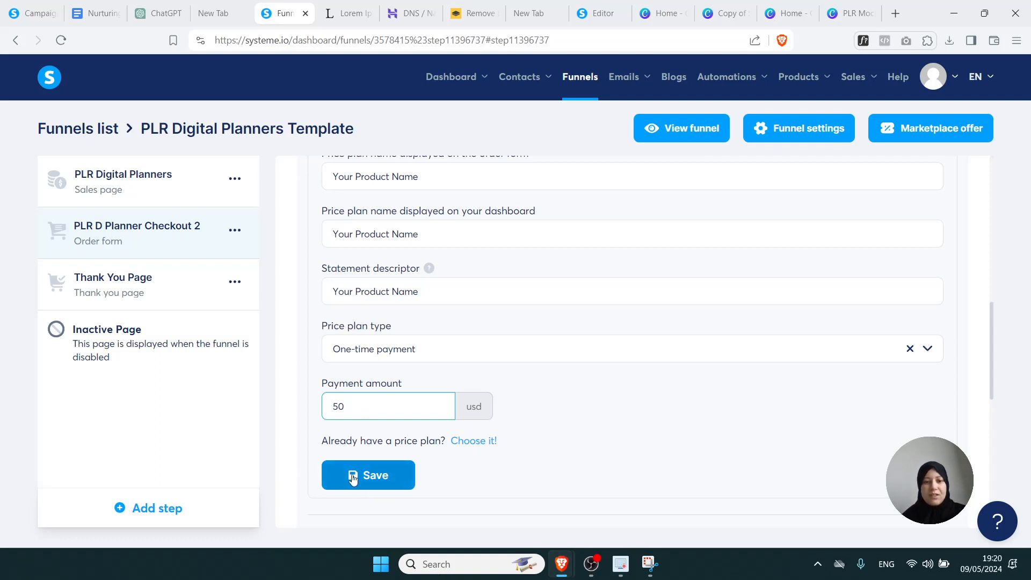
click(305, 456)
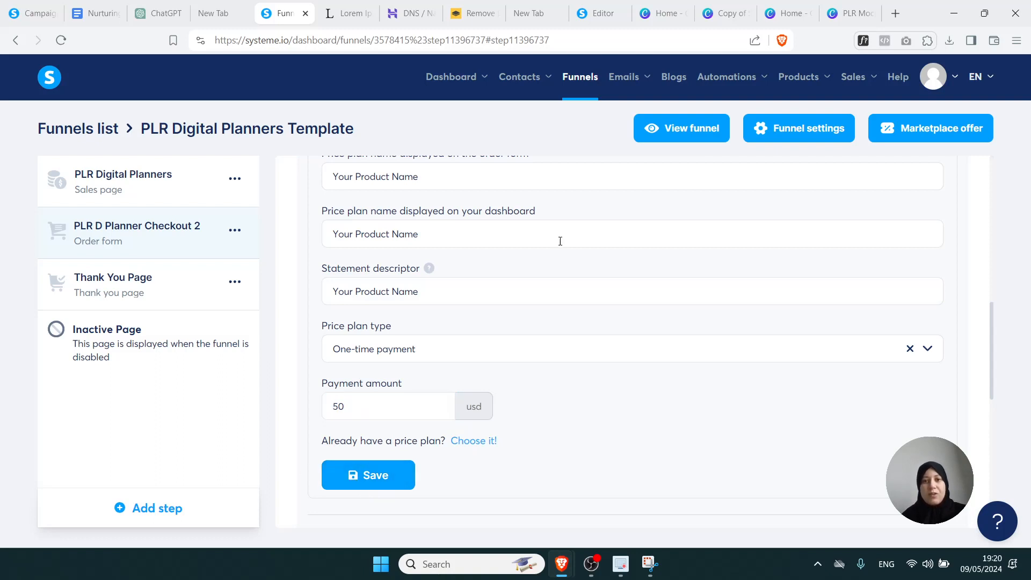
Review the checkout page's order summary in the editor, save it, and return to the checkout step
scroll(992, 351, up, 10)
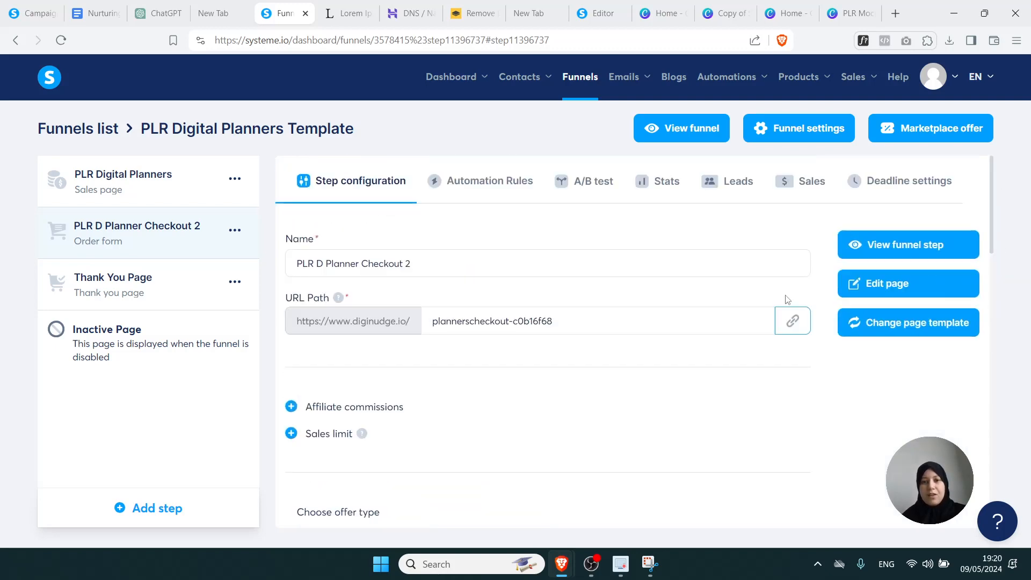
click(907, 283)
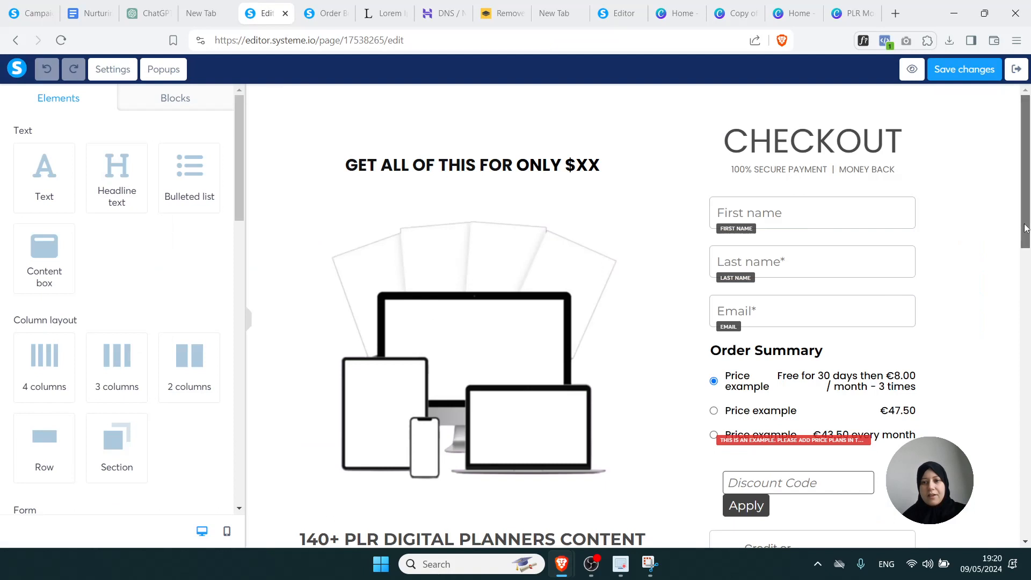
drag(1027, 231, 1026, 309)
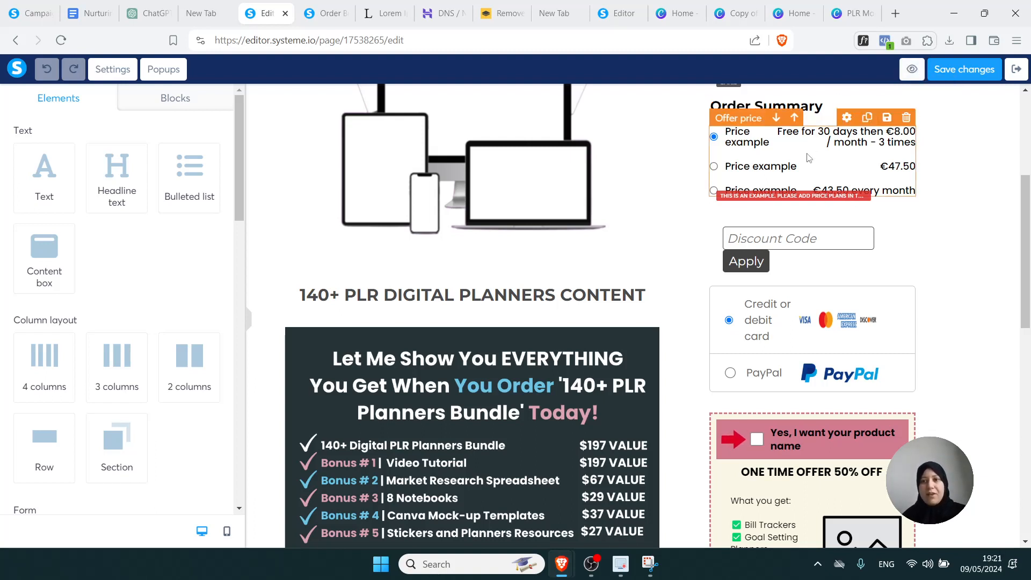
drag(1026, 252, 1027, 188)
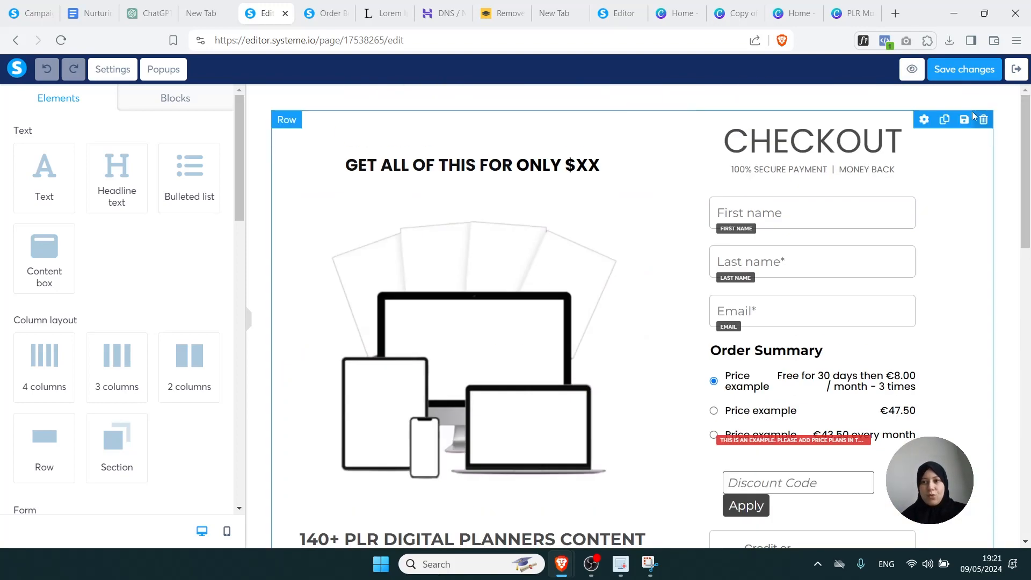
click(972, 78)
click(1016, 72)
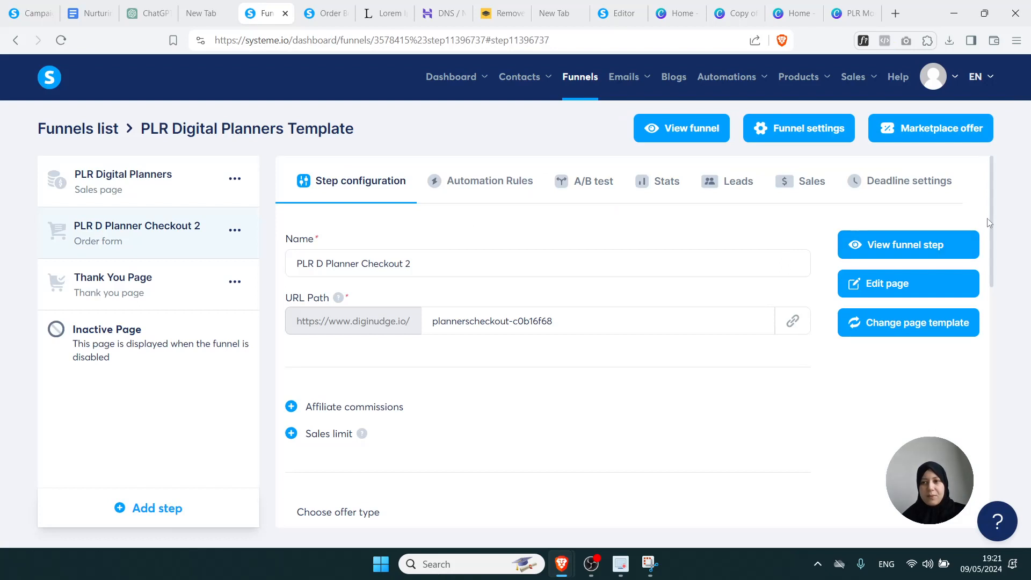
Remove the order bump's buyer tag and its 130 Spreadsheet Planners price plan
drag(992, 218, 995, 457)
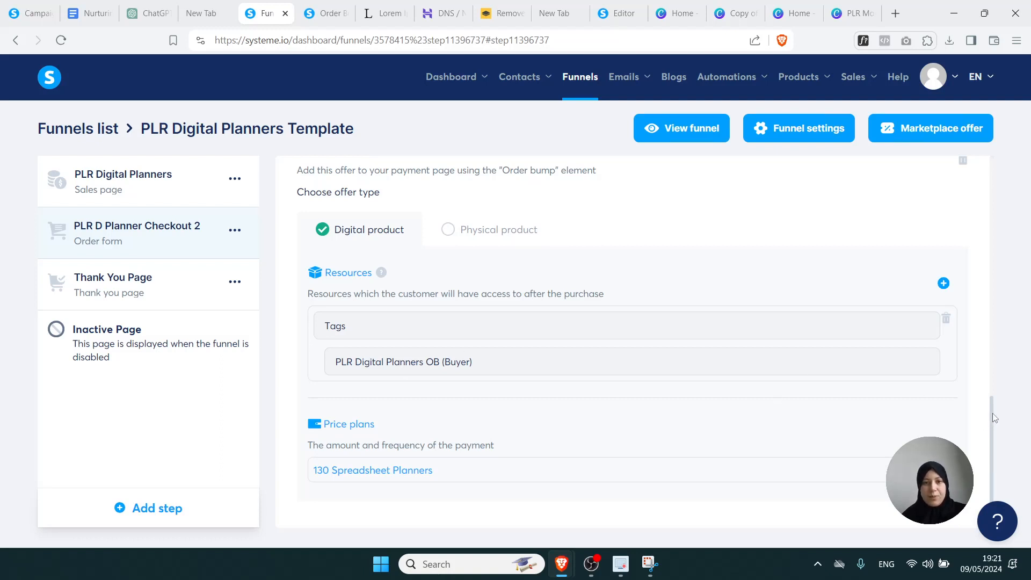
scroll(444, 337, up, 2)
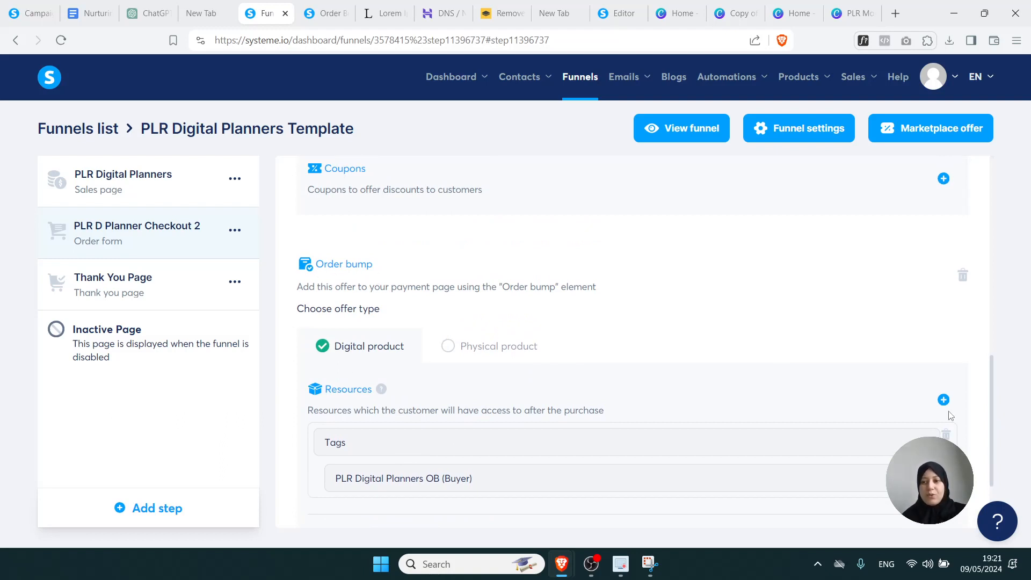
scroll(991, 397, down, 2)
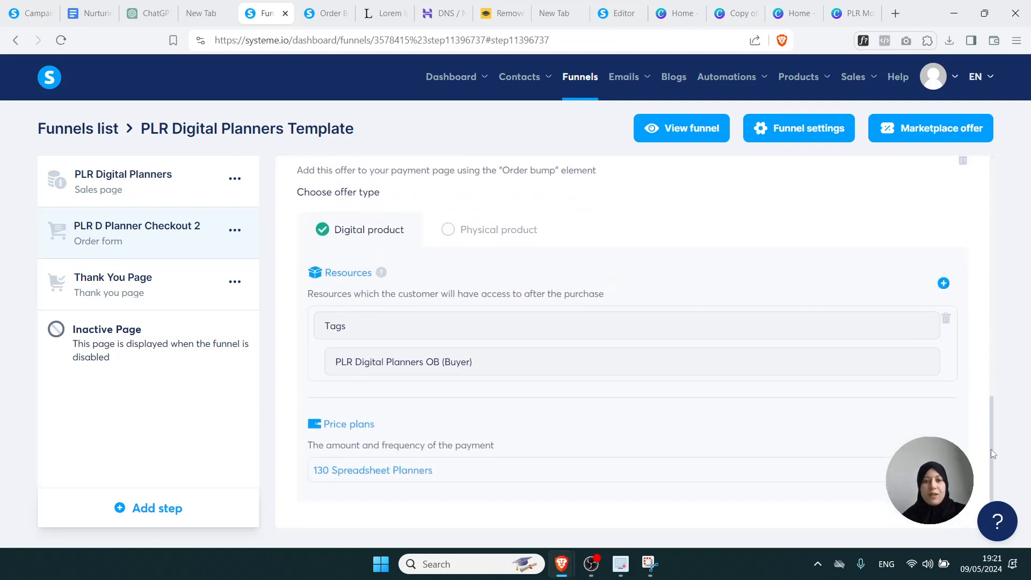
click(945, 319)
click(448, 351)
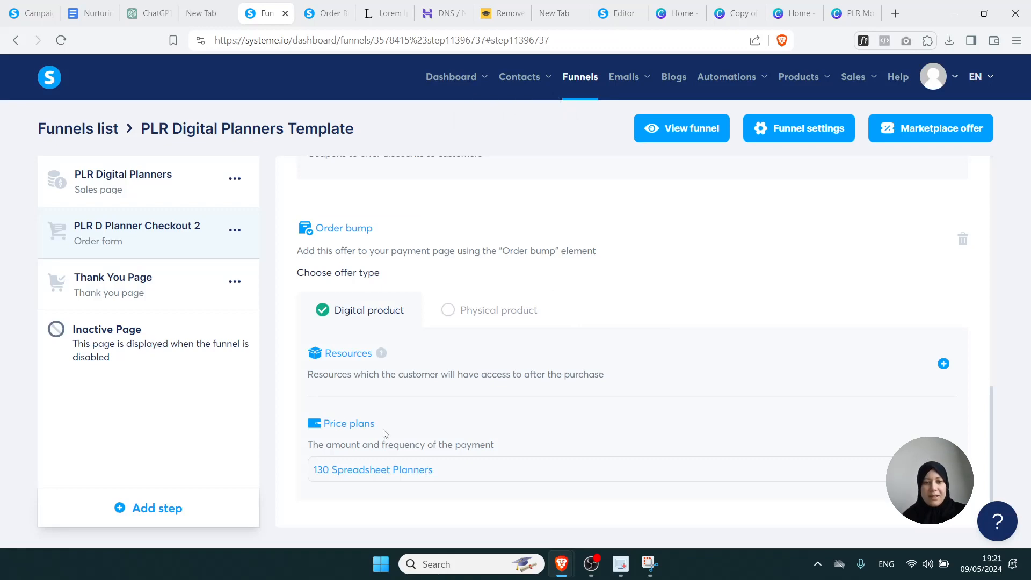
click(943, 469)
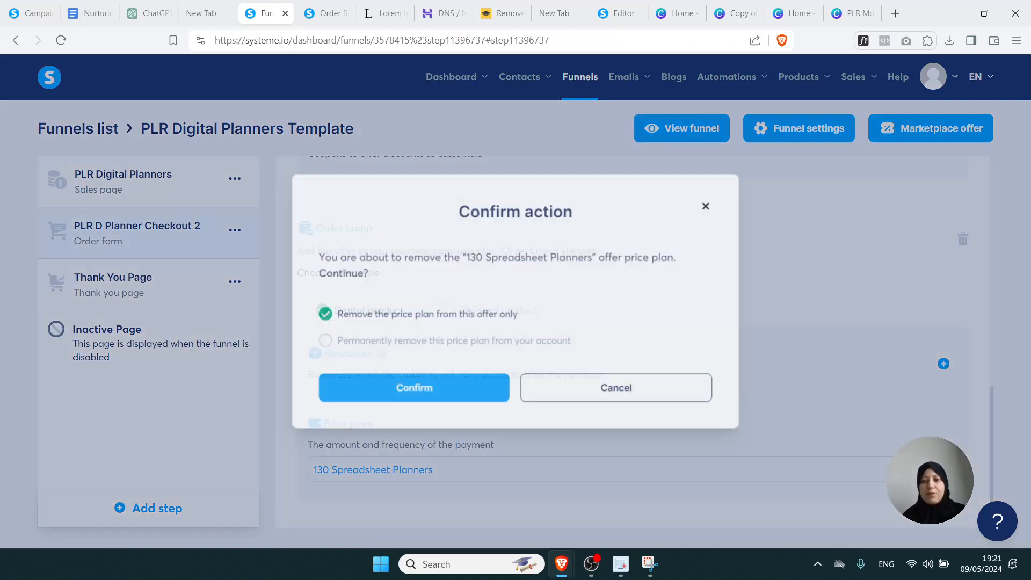
click(495, 400)
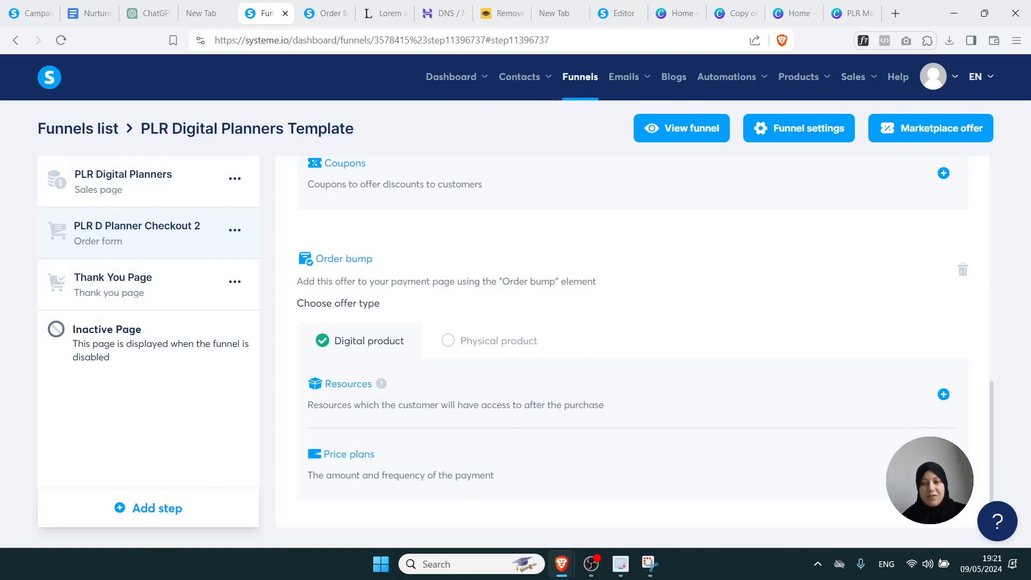
Add a blank new one-time payment price plan to the order bump
click(943, 465)
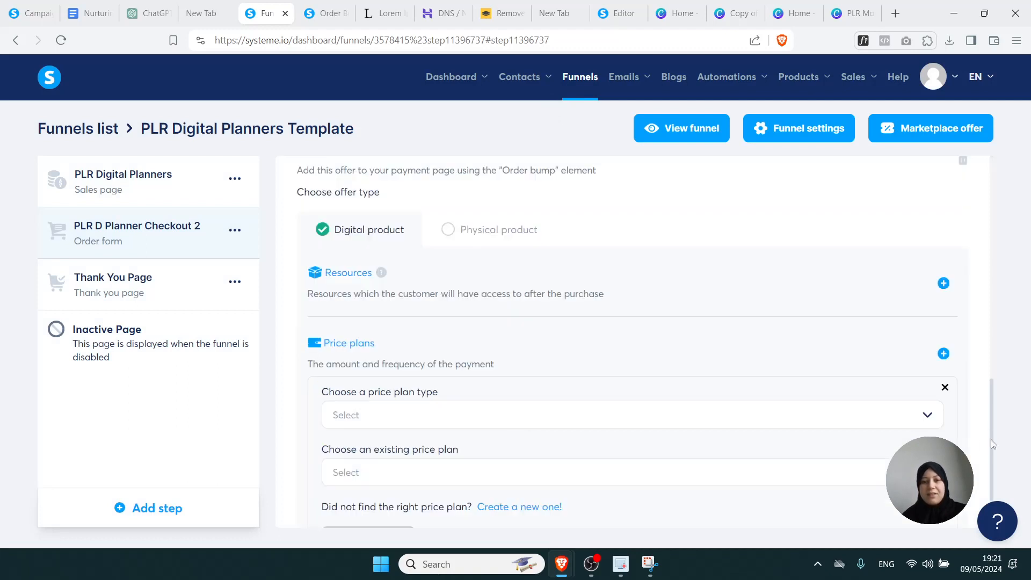
scroll(992, 441, down, 2)
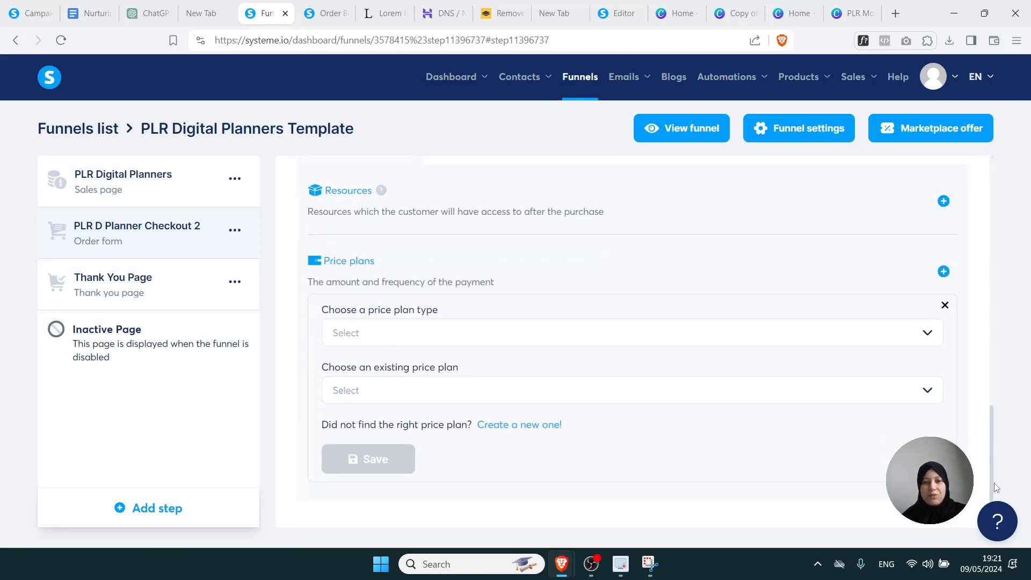
click(725, 338)
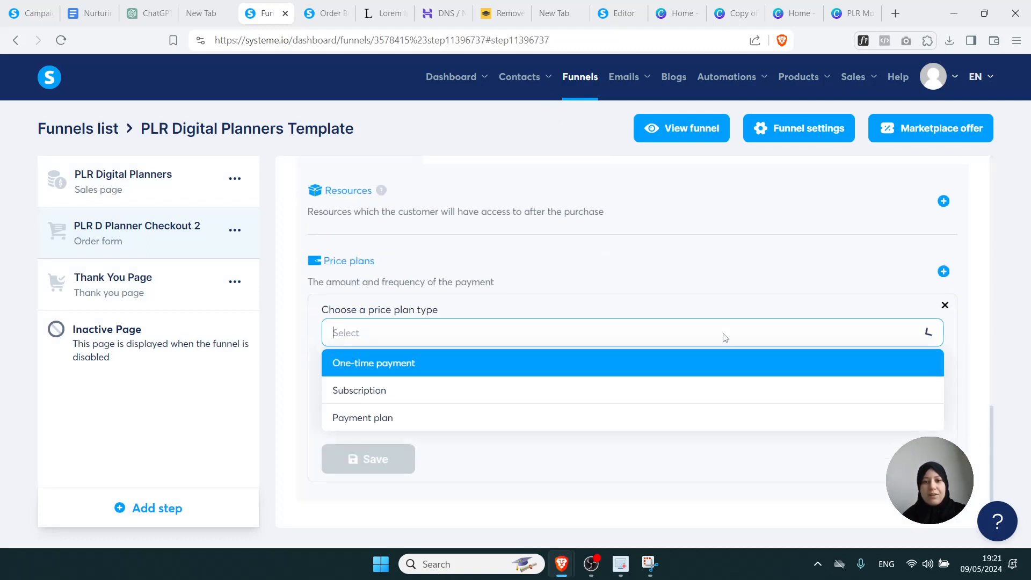
click(617, 365)
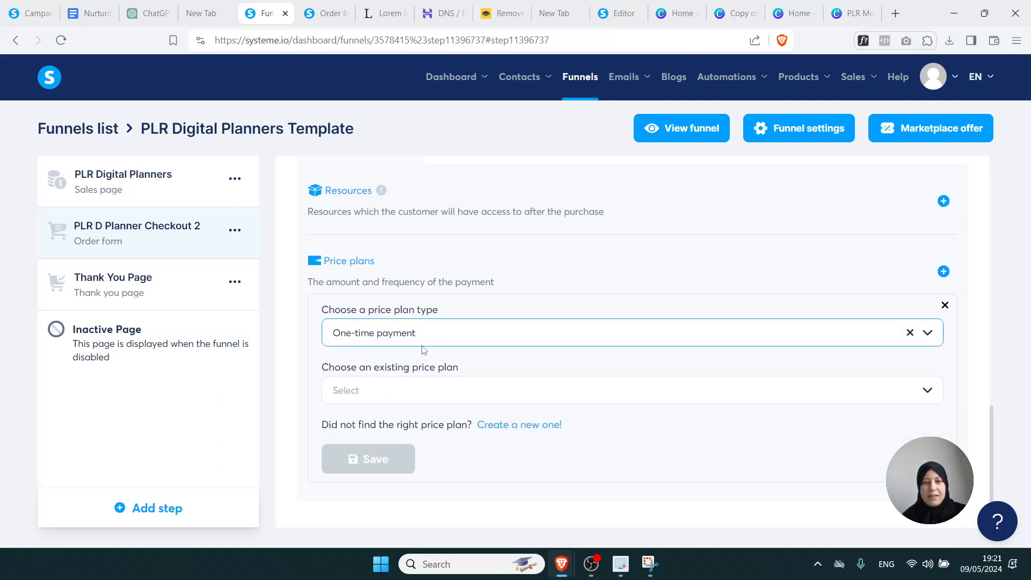
click(515, 424)
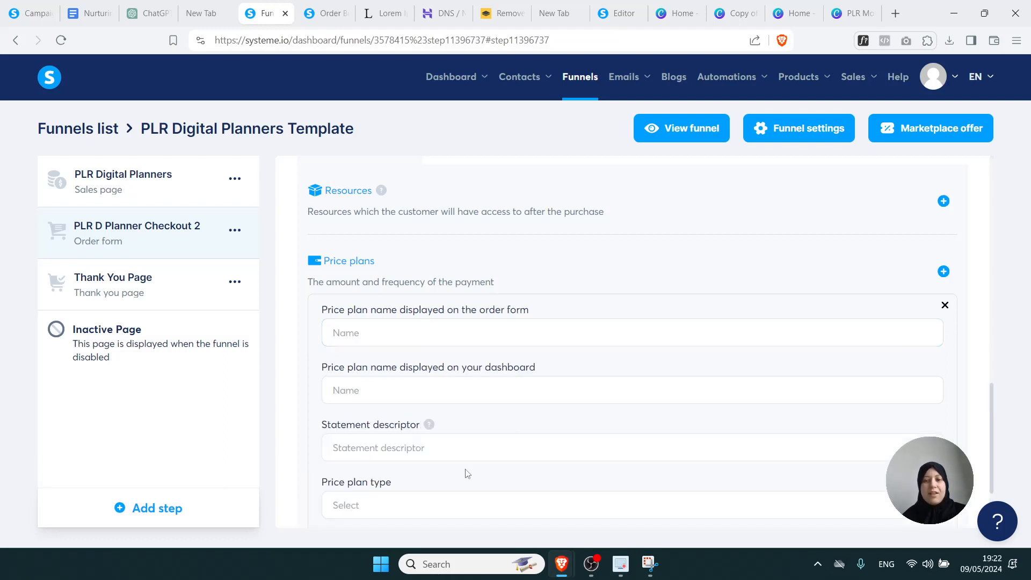
drag(990, 397, 990, 447)
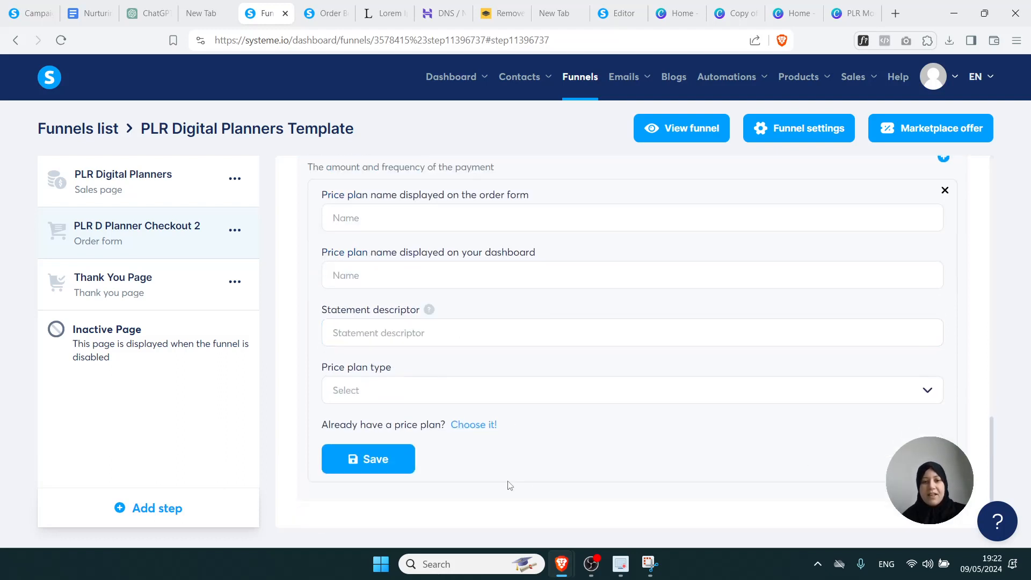
View the live funnel in a new tab and scroll to its 'GET ALL OF THIS FOR ONLY $XX' checkout section
click(682, 134)
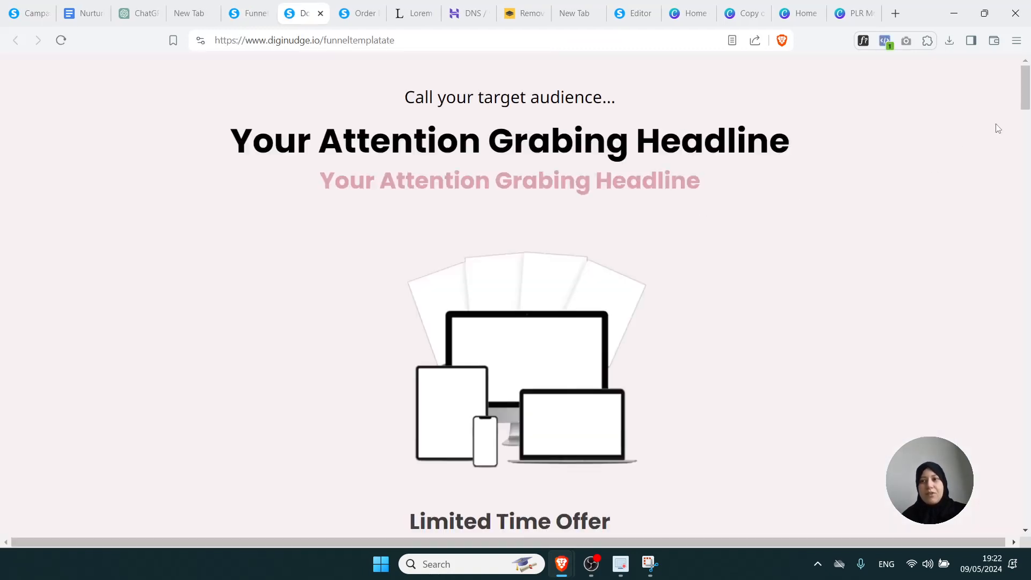
drag(1025, 95, 1025, 125)
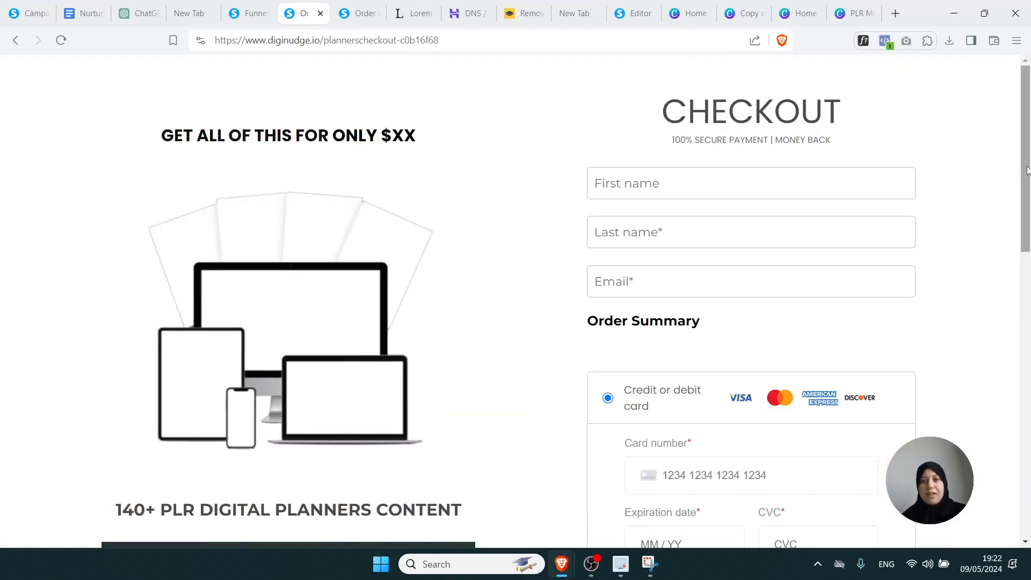
drag(1026, 170, 1027, 250)
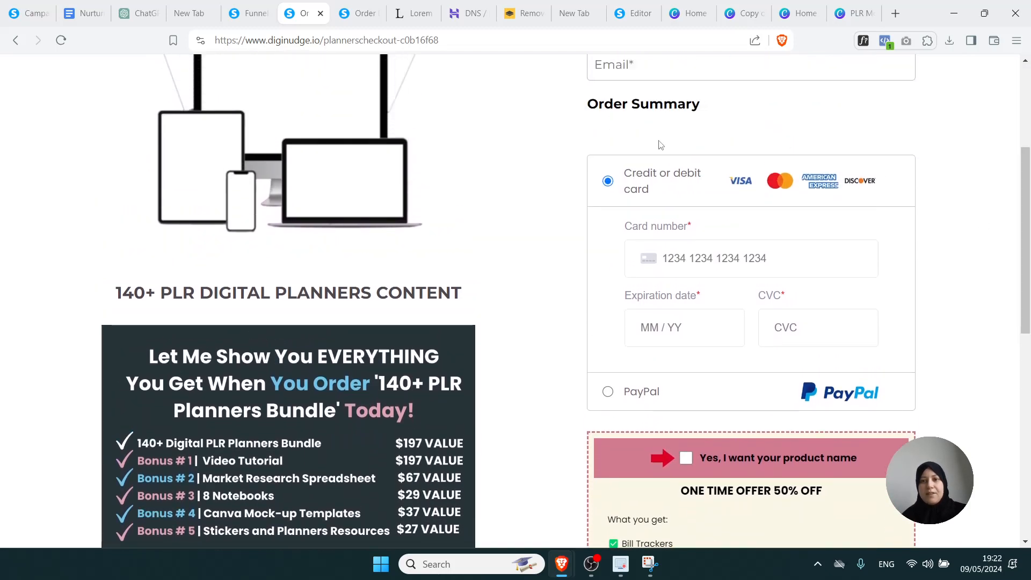